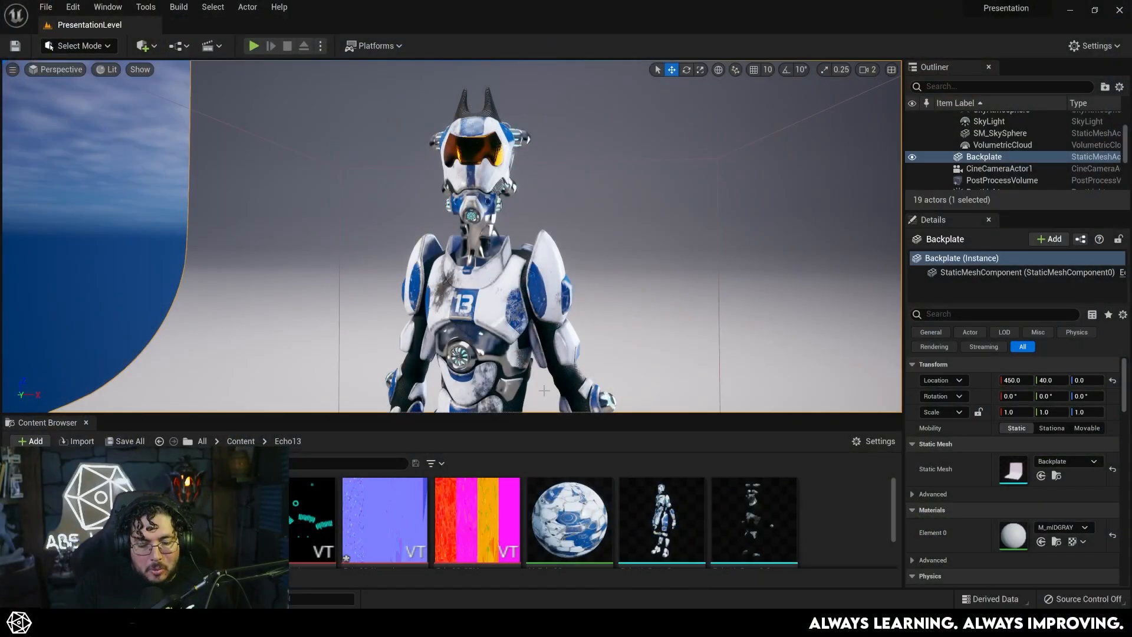
# - Inspect the robot's colour virtual texture in the texture editor, then close it
pyautogui.moveTo(543, 390); pyautogui.dragTo(620, 390, button='right')
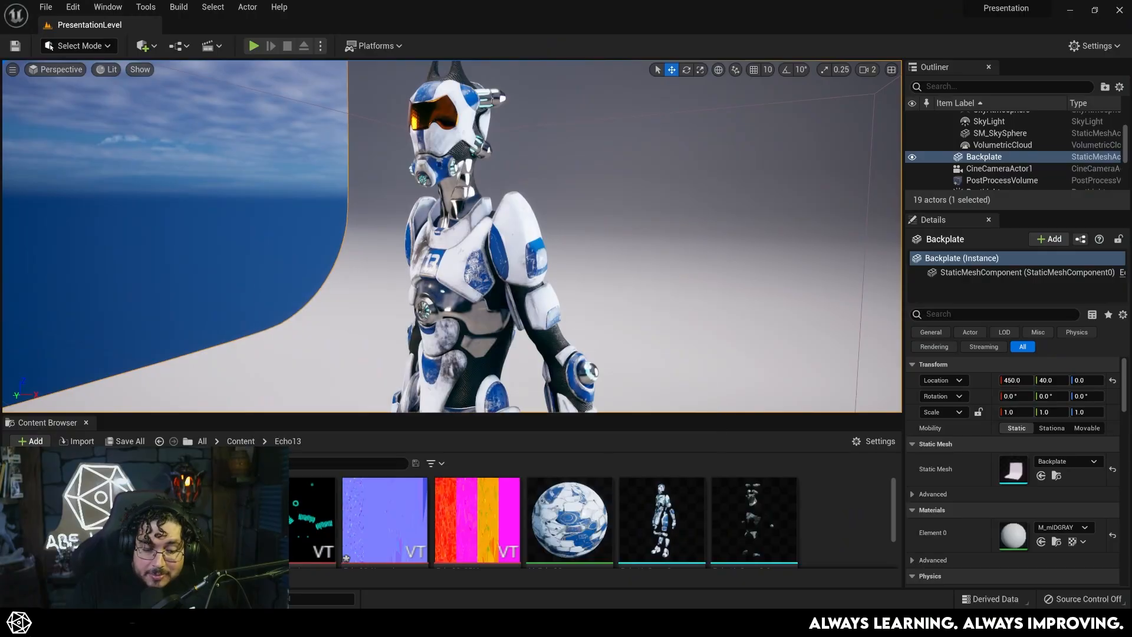
pyautogui.doubleClick(346, 558)
pyautogui.moveTo(581, 149); pyautogui.dragTo(571, 87)
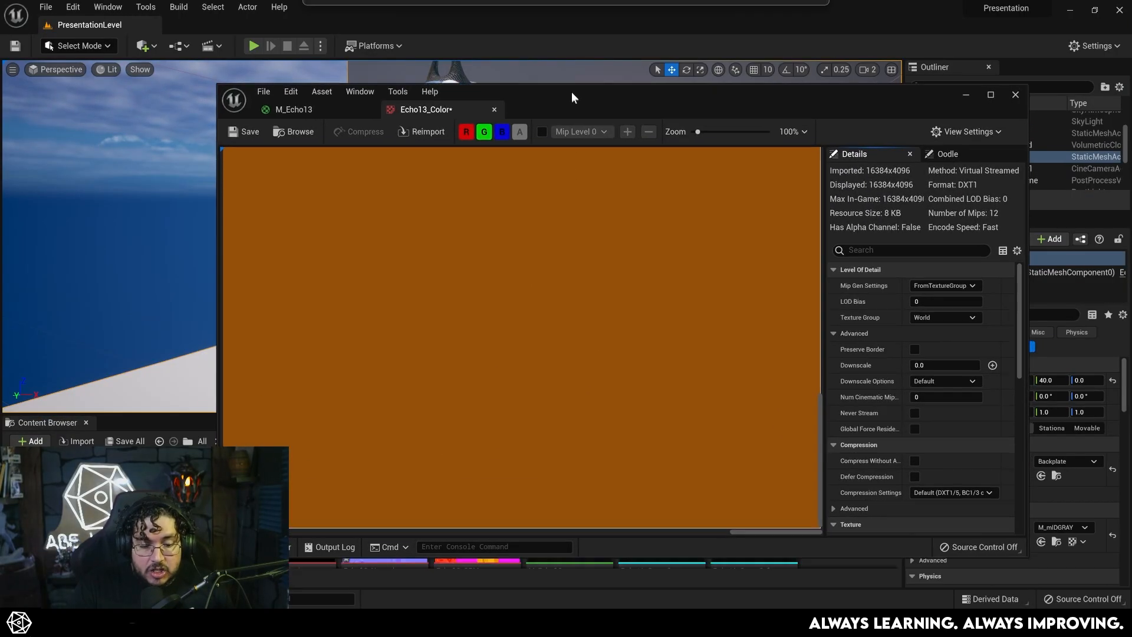
pyautogui.scroll(-5, 509, 345)
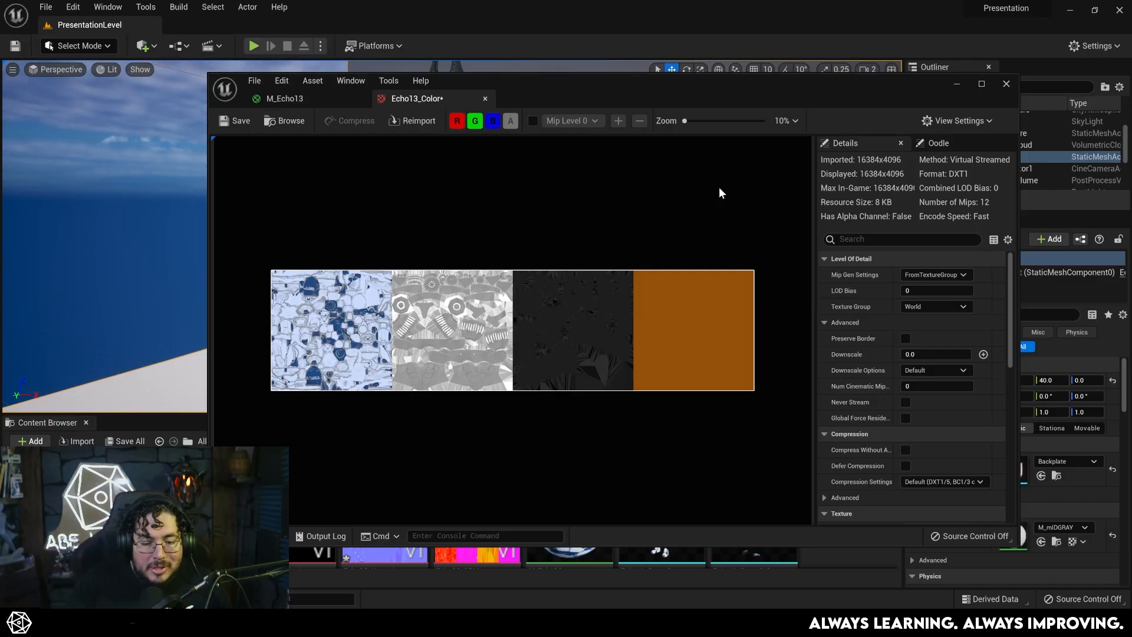
pyautogui.click(957, 84)
pyautogui.moveTo(443, 239); pyautogui.dragTo(575, 240, button='right')
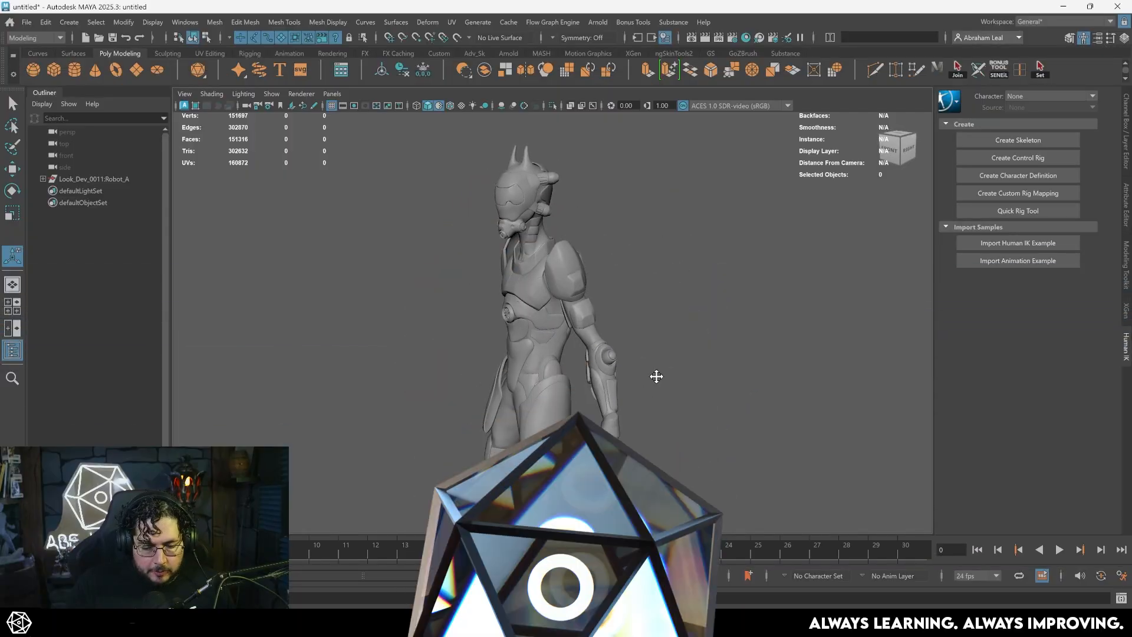
# - In Maya, expand the Robot_A group and select the Armor group, framing the character
pyautogui.hotkey('alt', 'Tab')
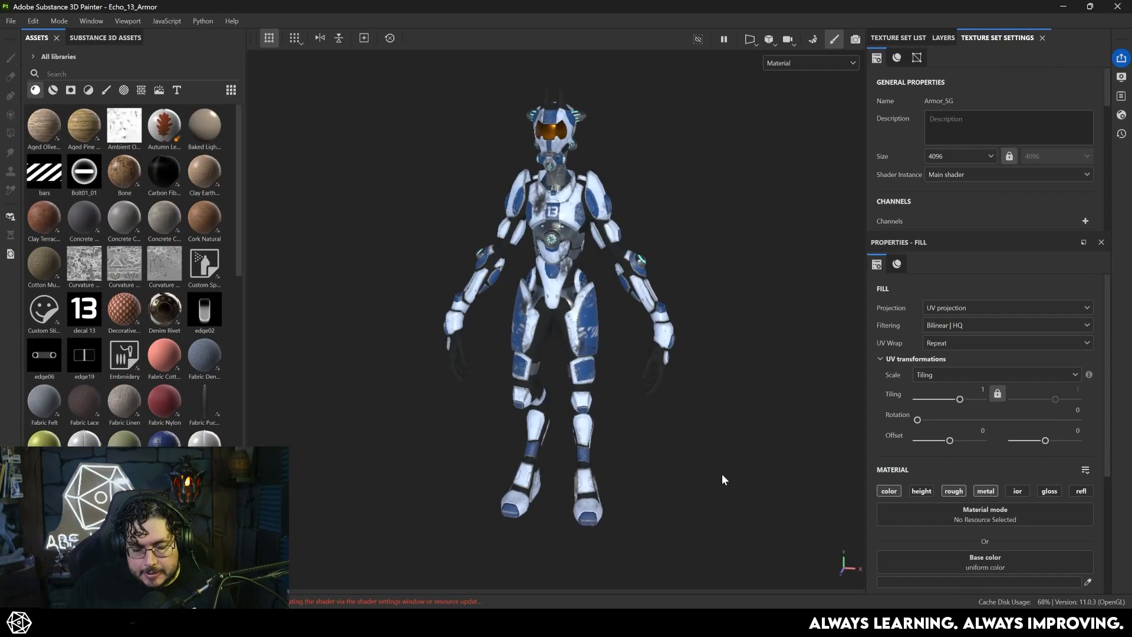
pyautogui.scroll(3, 703, 271)
pyautogui.keyDown('alt'); pyautogui.moveTo(703, 272); pyautogui.dragTo(640, 350); pyautogui.keyUp('alt')
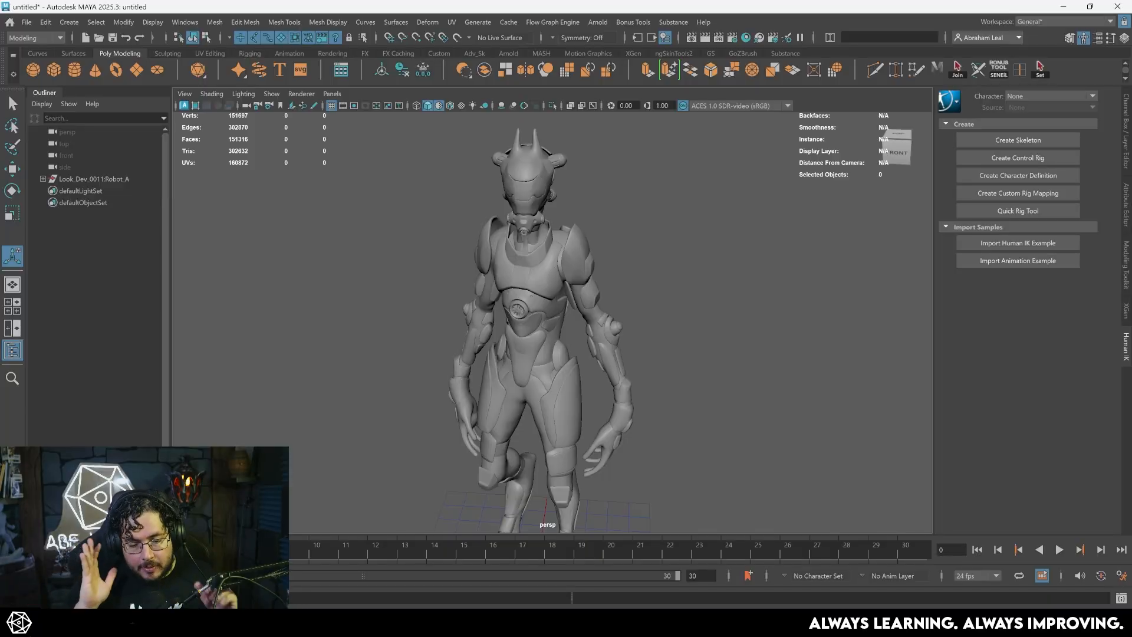
pyautogui.scroll(3, 560, 282)
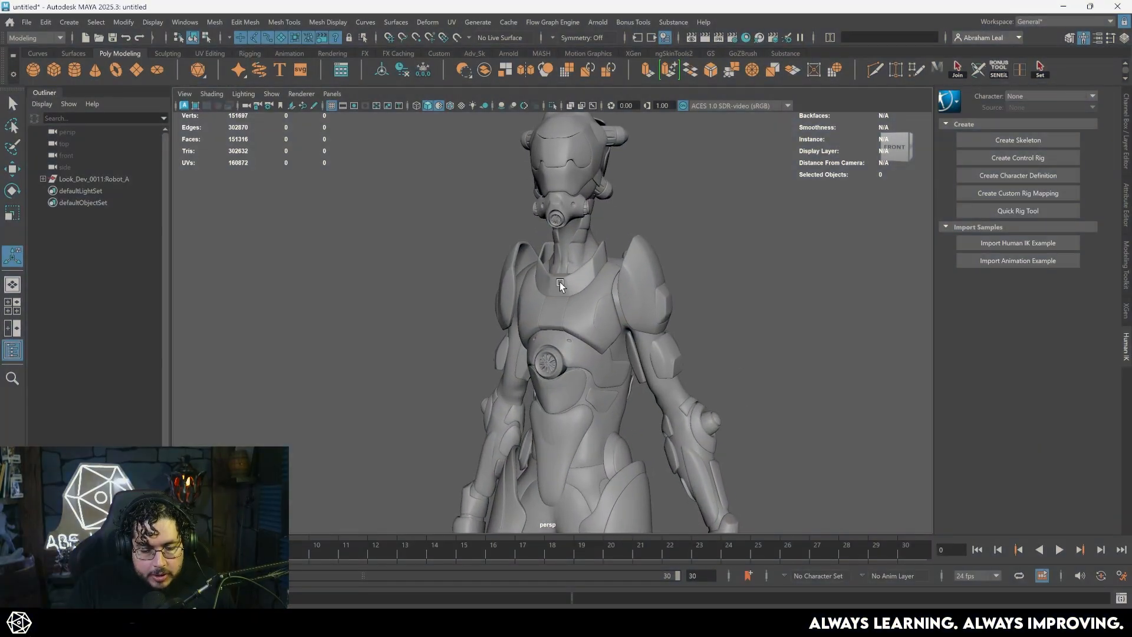
pyautogui.click(42, 179)
pyautogui.click(80, 180)
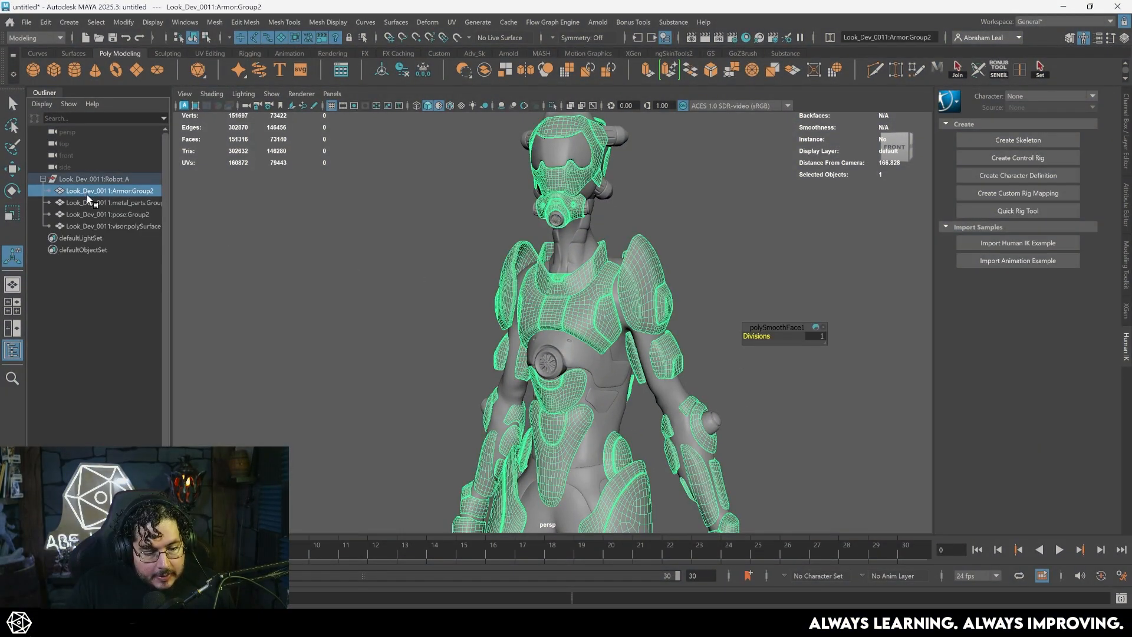
pyautogui.click(110, 191)
pyautogui.press('f')
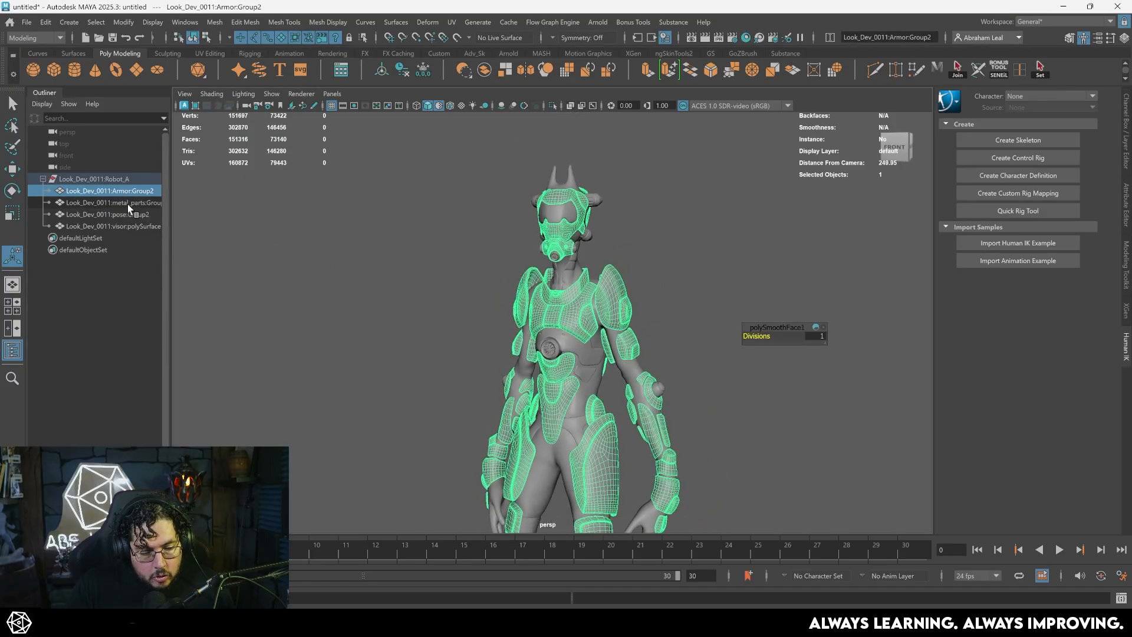
# - Select metal_parts, the pose body group and the visor mesh in turn, viewing each on the model
pyautogui.click(115, 203)
pyautogui.moveTo(292, 279)
pyautogui.mouseDown(button='middle')
pyautogui.moveTo(310, 287)
pyautogui.moveTo(291, 278)
pyautogui.mouseUp(button='middle')
pyautogui.click(123, 216)
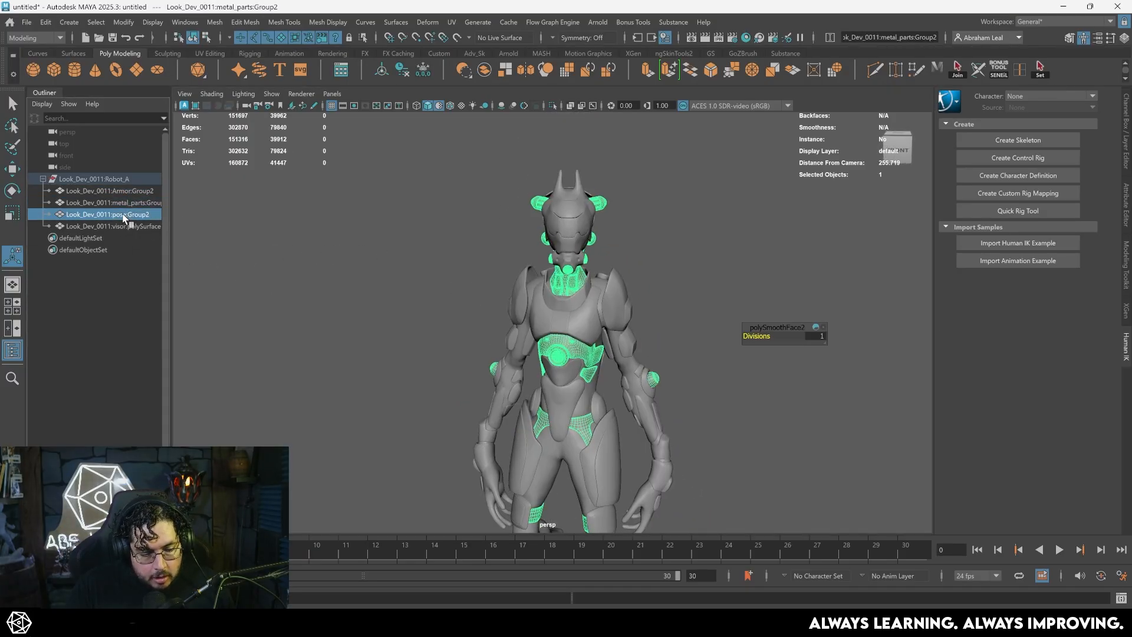
pyautogui.keyDown('alt'); pyautogui.moveTo(292, 279); pyautogui.dragTo(336, 301); pyautogui.keyUp('alt')
pyautogui.scroll(4, 566, 357)
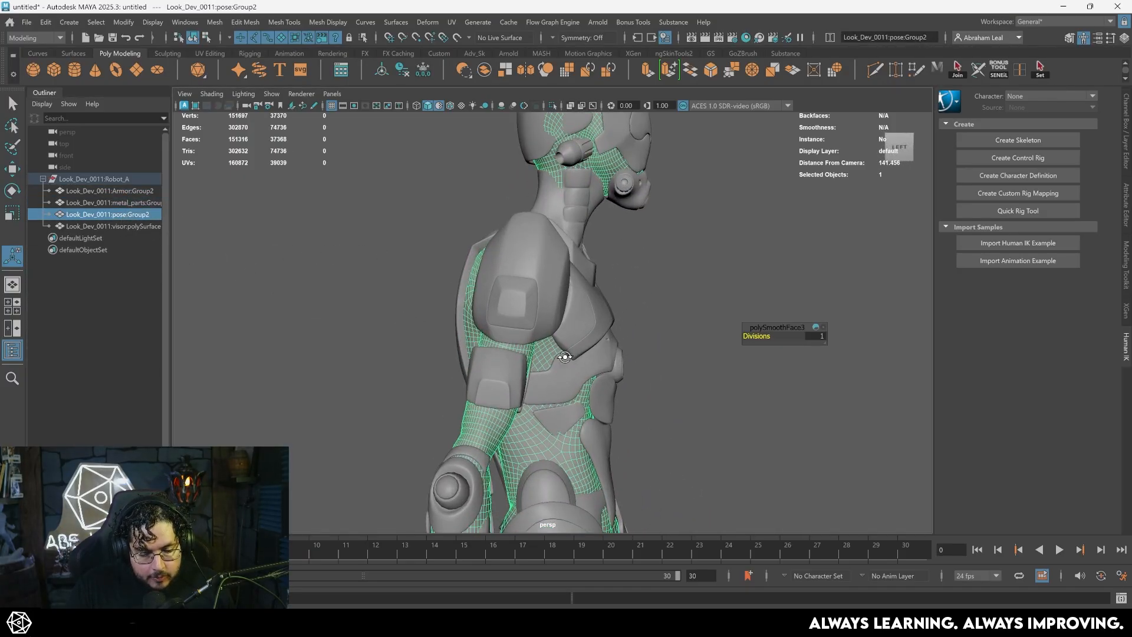
pyautogui.keyDown('alt'); pyautogui.moveTo(566, 356); pyautogui.dragTo(553, 264); pyautogui.keyUp('alt')
pyautogui.moveTo(359, 254)
pyautogui.keyDown('alt'); pyautogui.mouseDown()
pyautogui.moveTo(342, 287)
pyautogui.moveTo(354, 254)
pyautogui.mouseUp(); pyautogui.keyUp('alt')
pyautogui.click(143, 226)
pyautogui.scroll(-2, 394, 284)
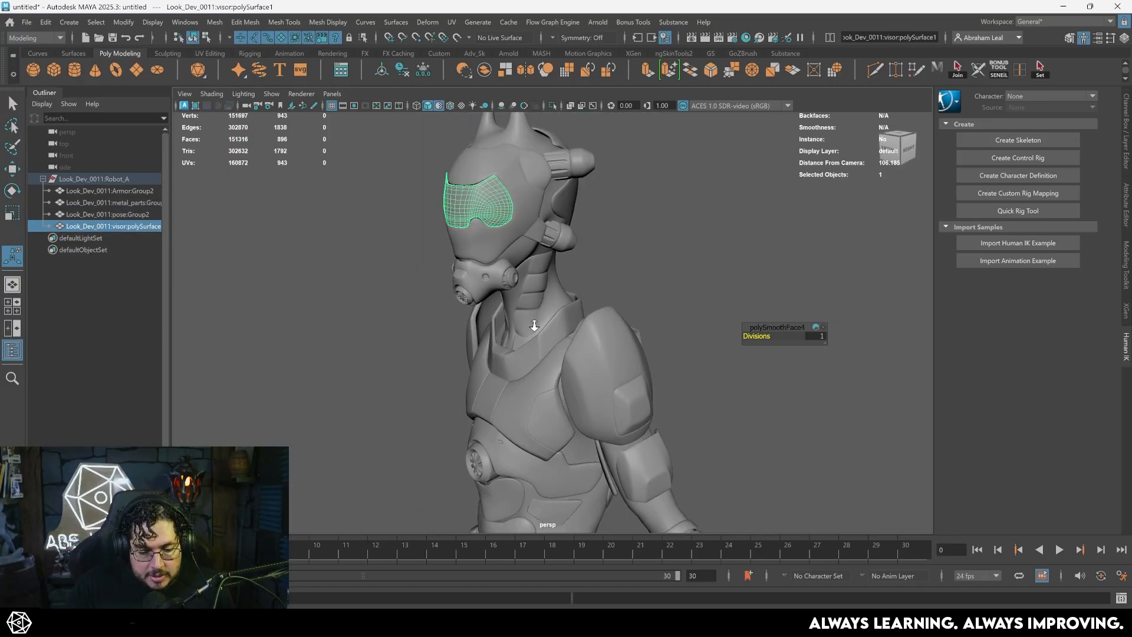
pyautogui.click(454, 23)
pyautogui.click(477, 44)
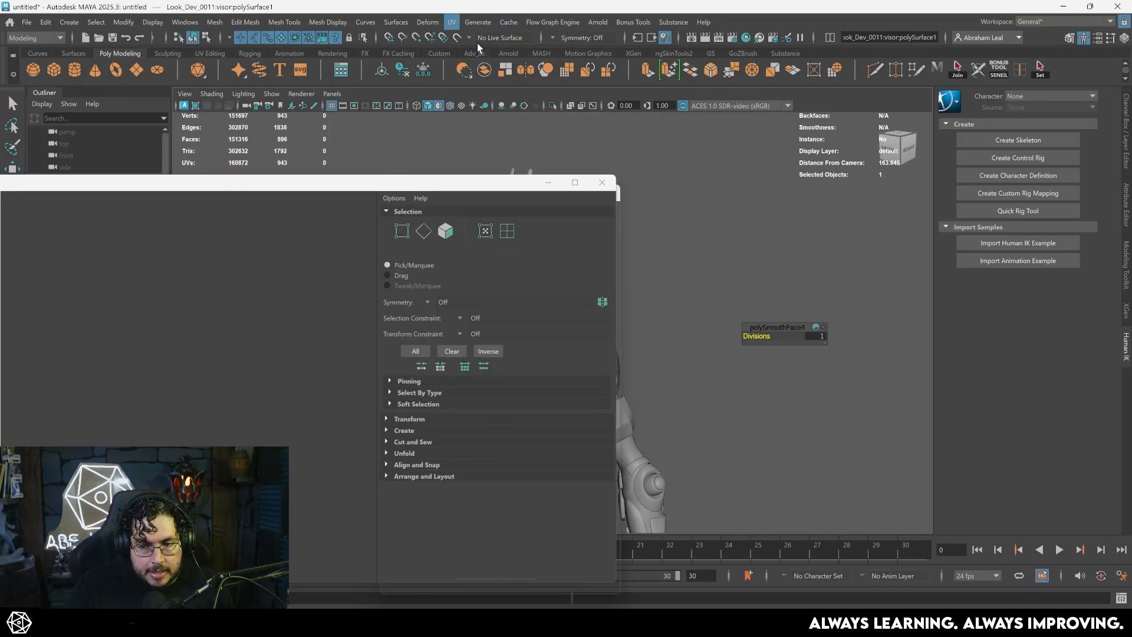
pyautogui.scroll(-3, 266, 373)
pyautogui.moveTo(265, 184); pyautogui.dragTo(557, 145)
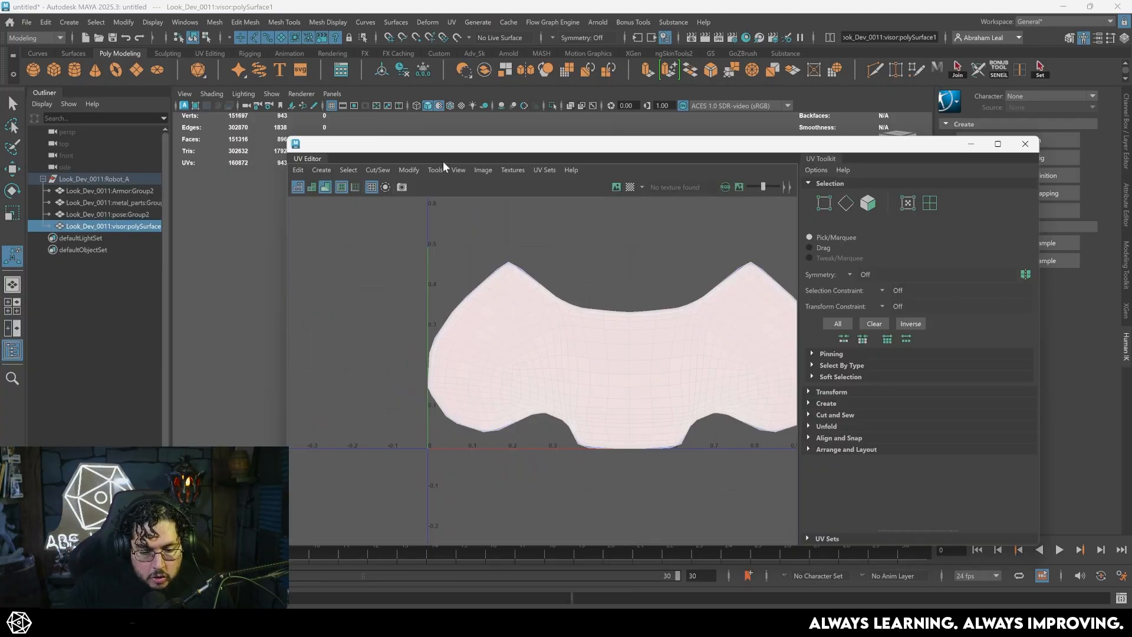
pyautogui.click(118, 216)
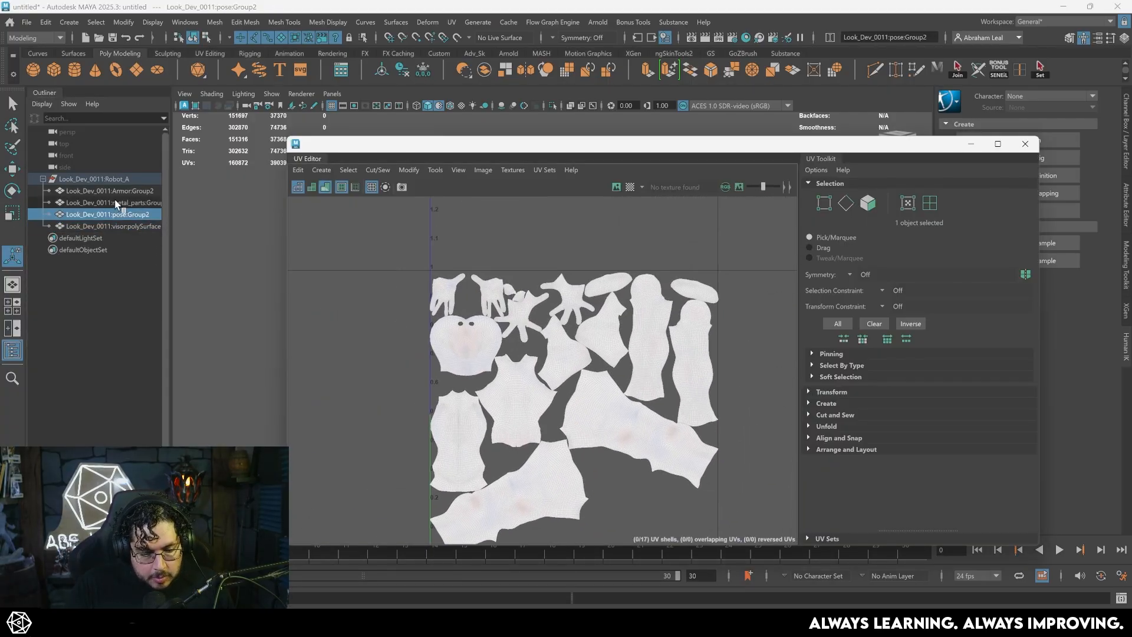
pyautogui.click(114, 202)
pyautogui.click(109, 190)
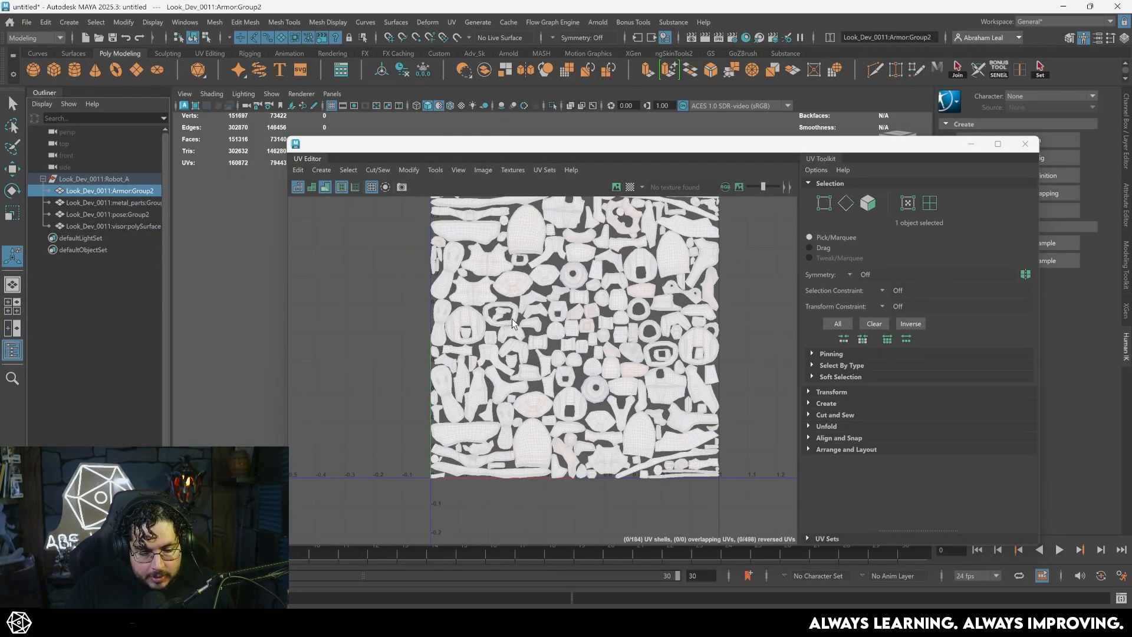
pyautogui.scroll(1, 575, 308)
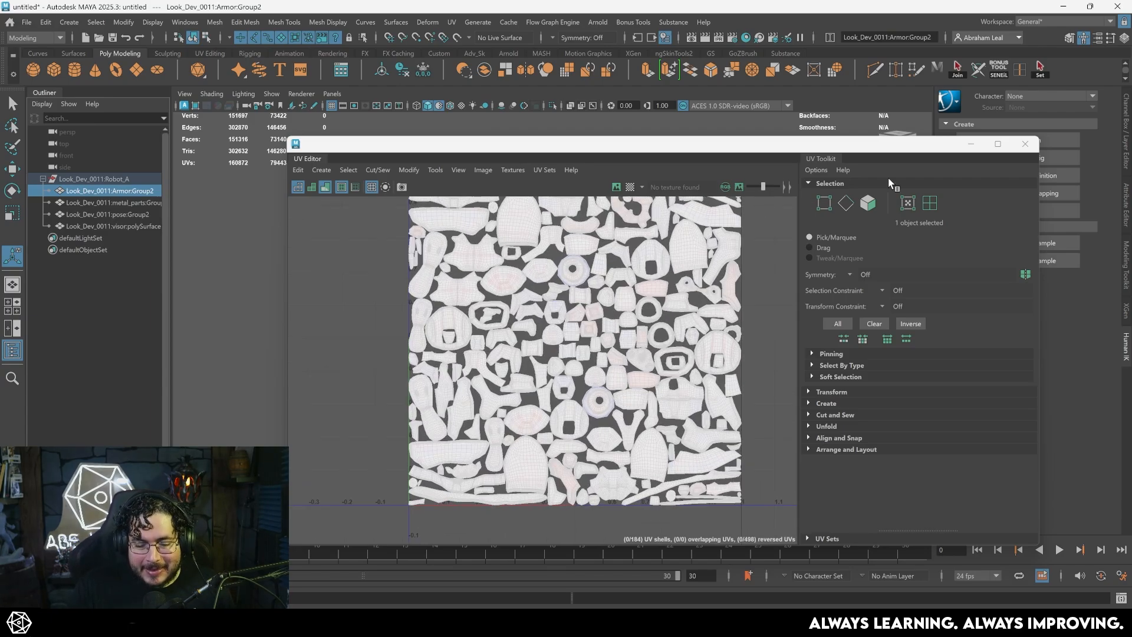
pyautogui.click(1024, 144)
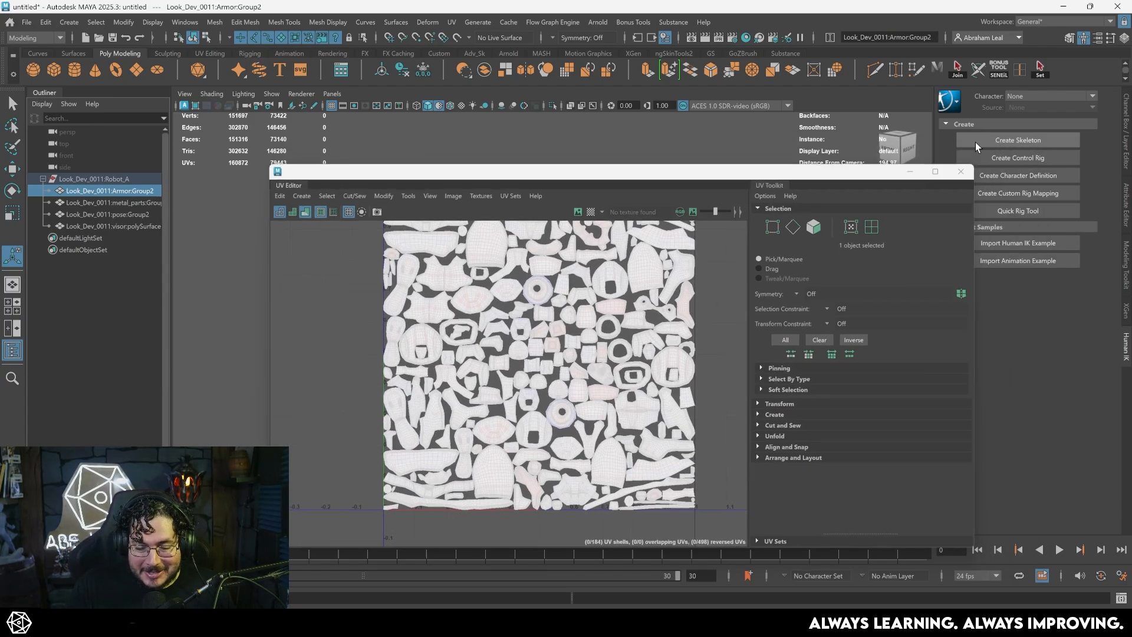
pyautogui.keyDown('alt'); pyautogui.moveTo(619, 265); pyautogui.dragTo(570, 274); pyautogui.keyUp('alt')
pyautogui.keyDown('alt'); pyautogui.moveTo(571, 273); pyautogui.dragTo(654, 357, button='right'); pyautogui.keyUp('alt')
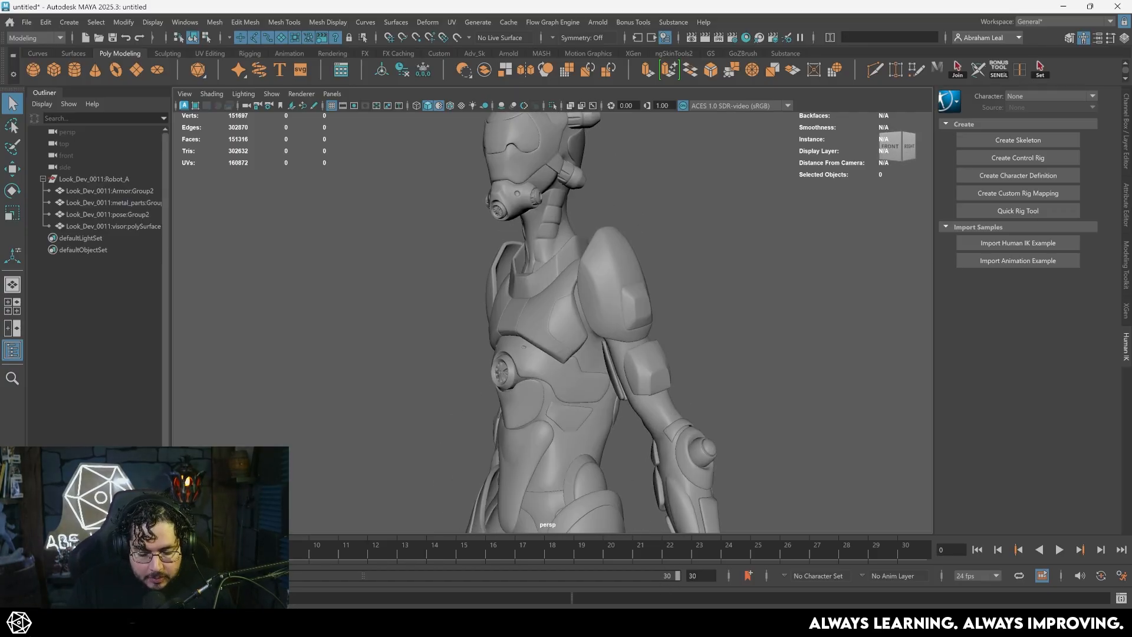
# - In Substance Painter's Texture Set List, hide and re-show the Armor_SG and Body_SG sets
pyautogui.hotkey('alt', 'Tab')
pyautogui.click(898, 37)
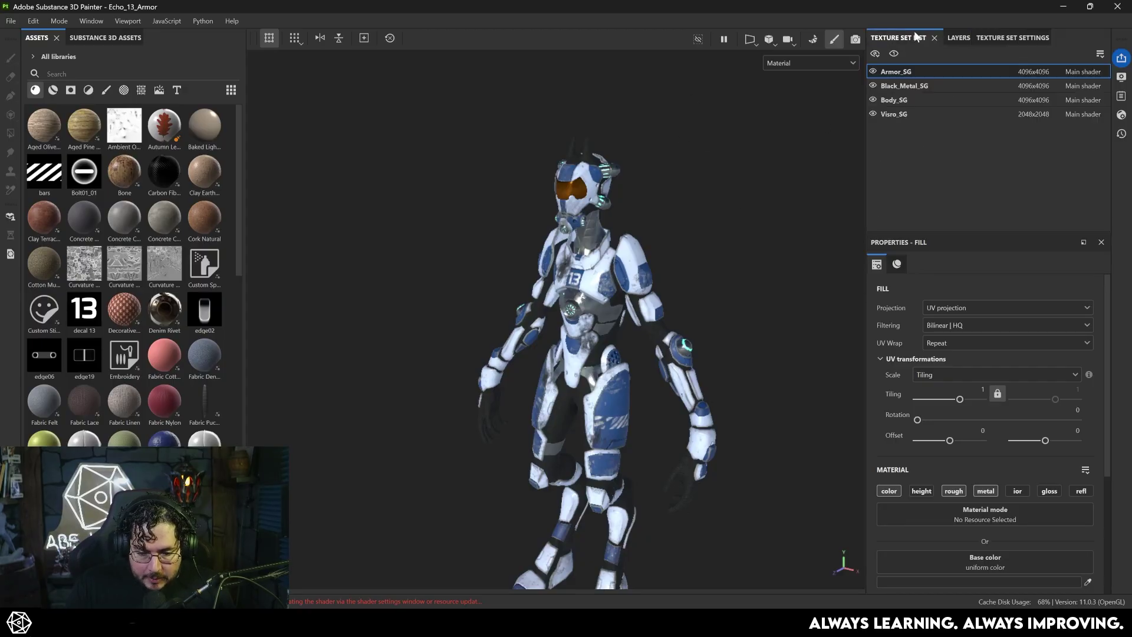
pyautogui.click(873, 72)
pyautogui.click(894, 114)
pyautogui.click(873, 86)
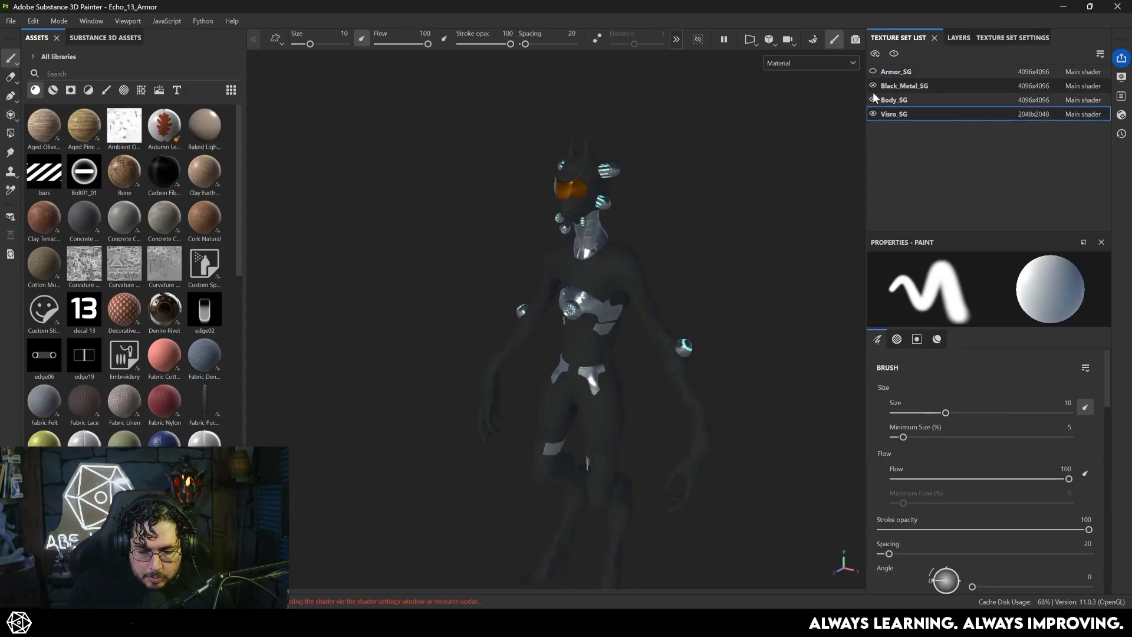
pyautogui.click(873, 71)
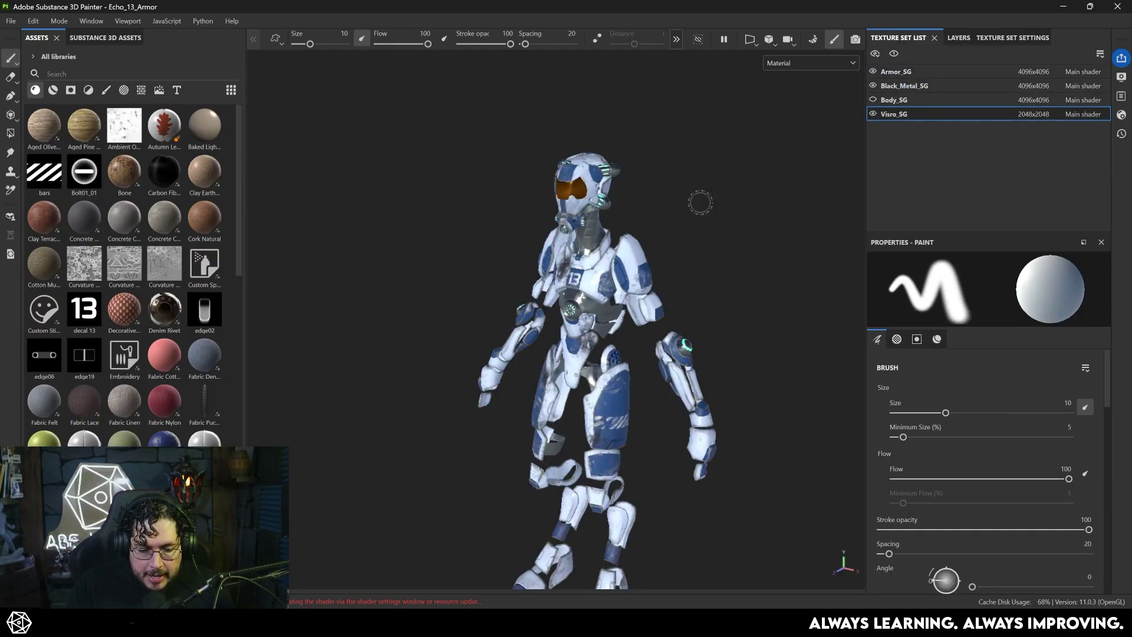
pyautogui.click(874, 100)
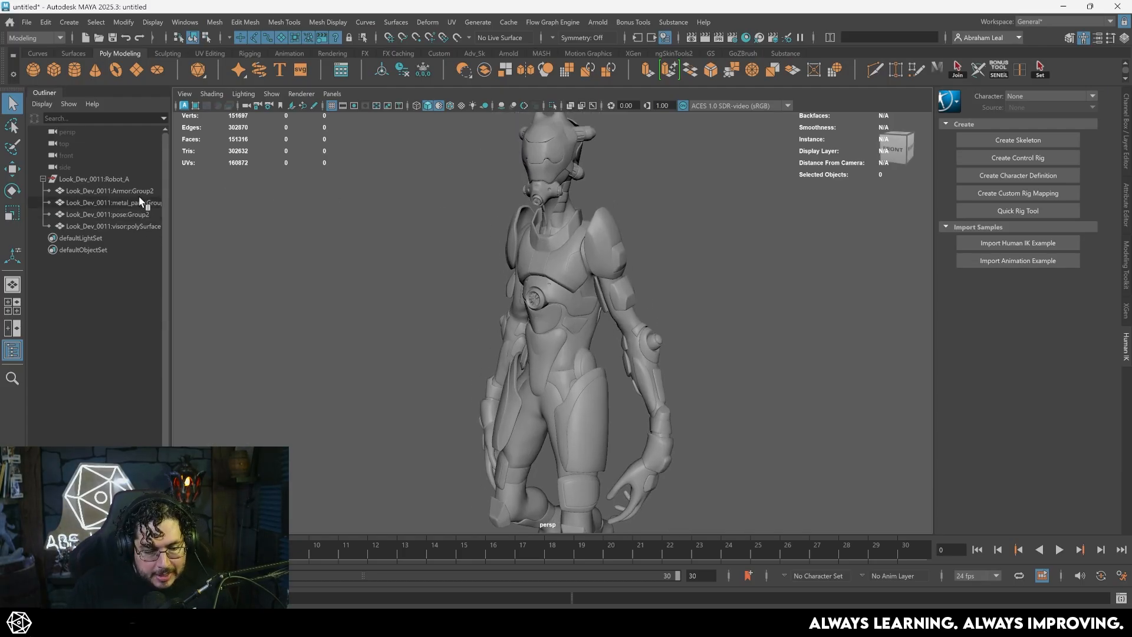
# - Select the armor group, then the metal_parts group, checking them on the robot
pyautogui.click(109, 190)
pyautogui.keyDown('alt'); pyautogui.moveTo(486, 257); pyautogui.dragTo(546, 177); pyautogui.keyUp('alt')
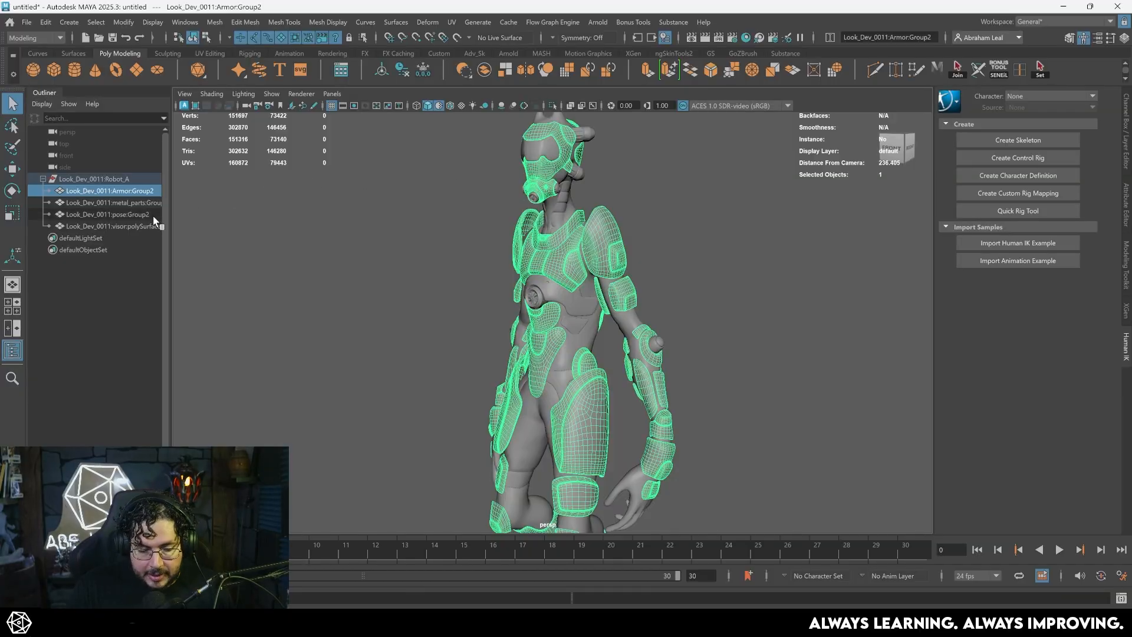
pyautogui.click(140, 203)
pyautogui.keyDown('alt'); pyautogui.moveTo(468, 252); pyautogui.dragTo(468, 255); pyautogui.keyUp('alt')
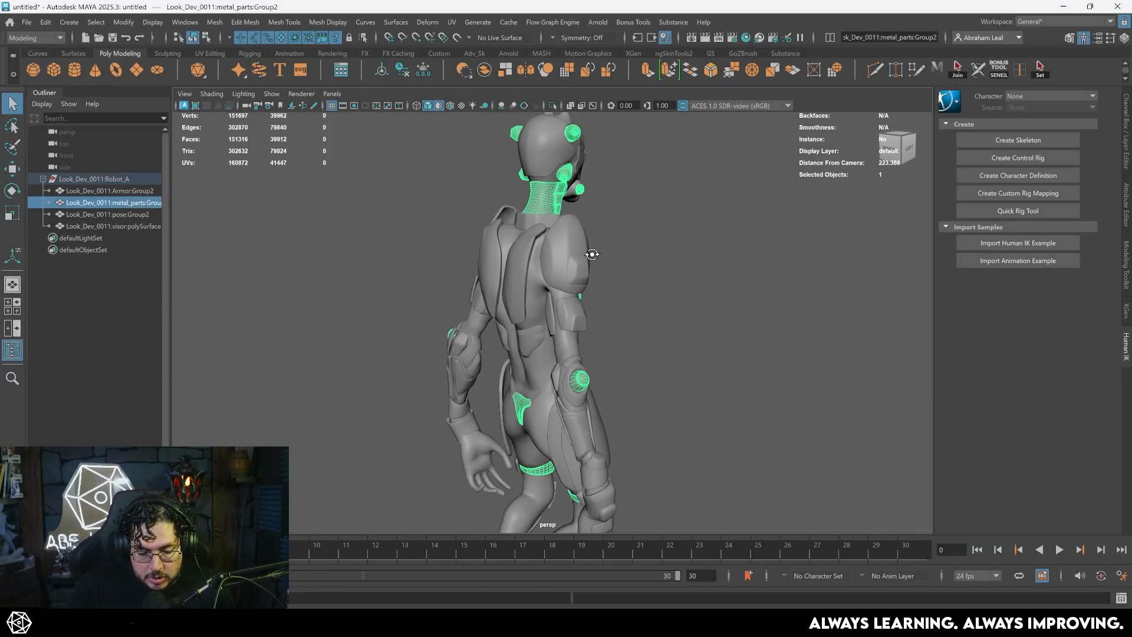
# - In the UV Editor, move all metal_parts shells U +1.0 into the second UDIM tile
pyautogui.click(451, 22)
pyautogui.click(484, 43)
pyautogui.scroll(-3, 548, 265)
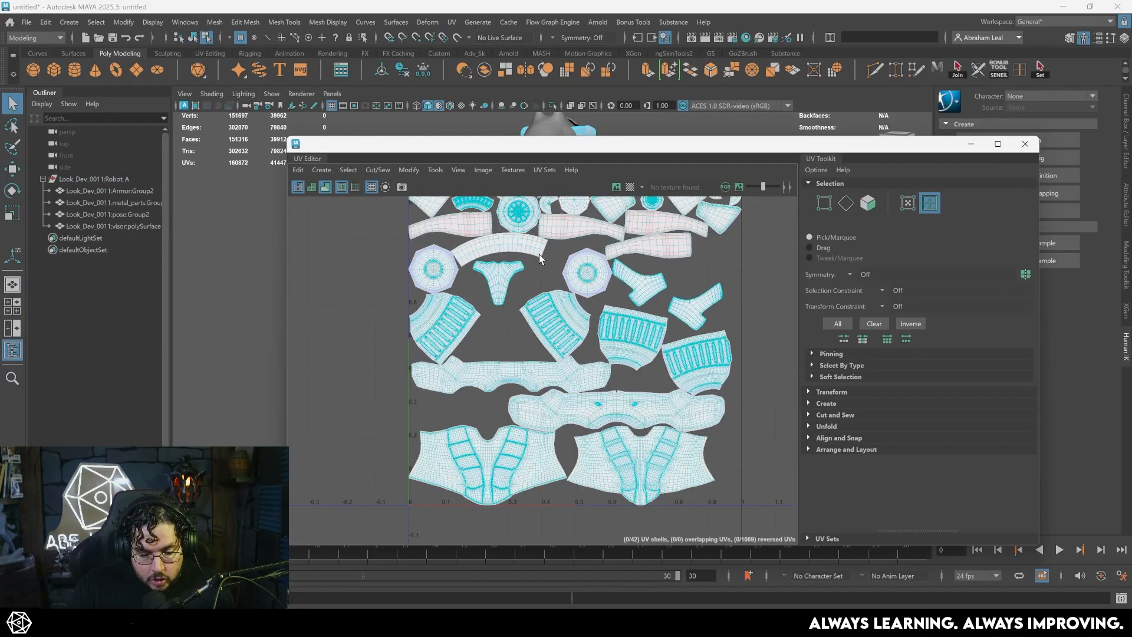
pyautogui.scroll(2, 548, 309)
pyautogui.moveTo(407, 239); pyautogui.dragTo(708, 496)
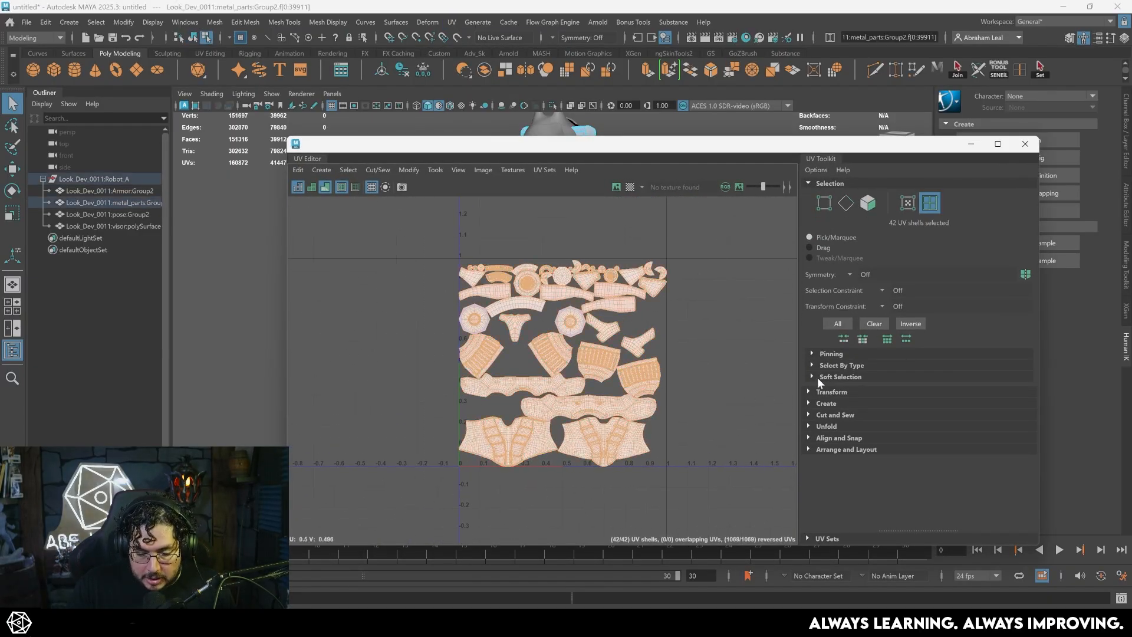
pyautogui.click(812, 392)
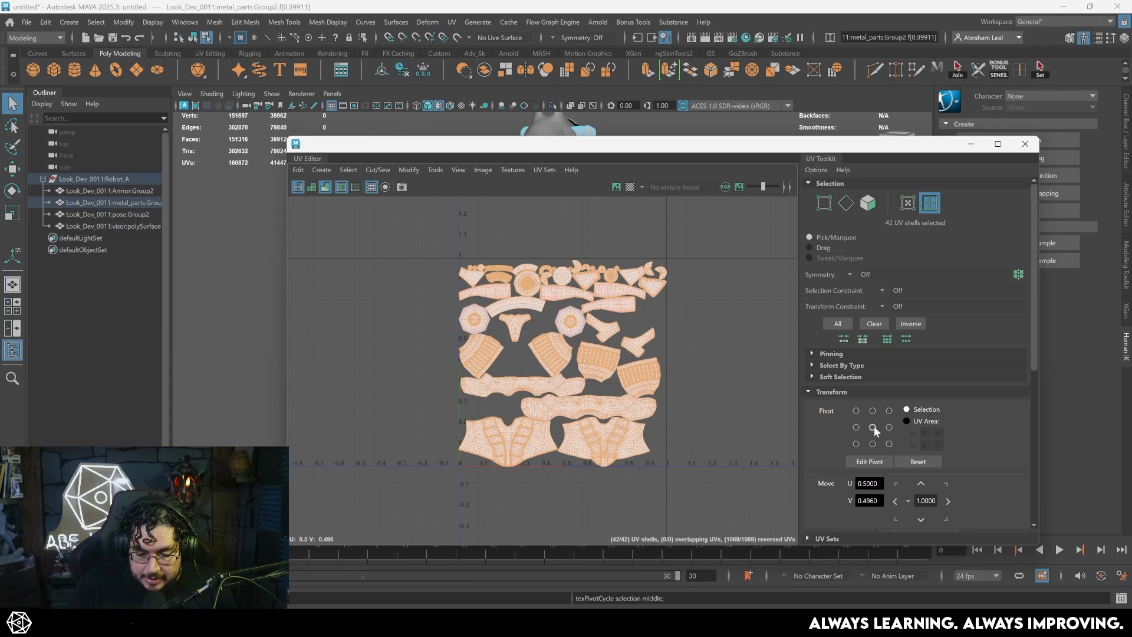
pyautogui.scroll(-1, 840, 416)
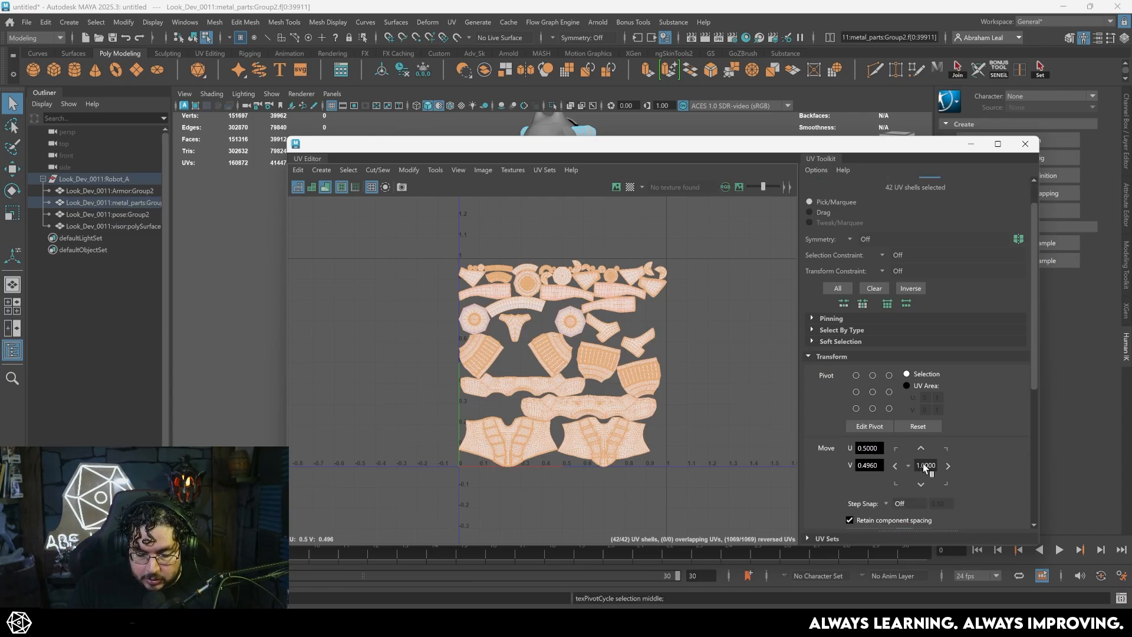
pyautogui.click(947, 467)
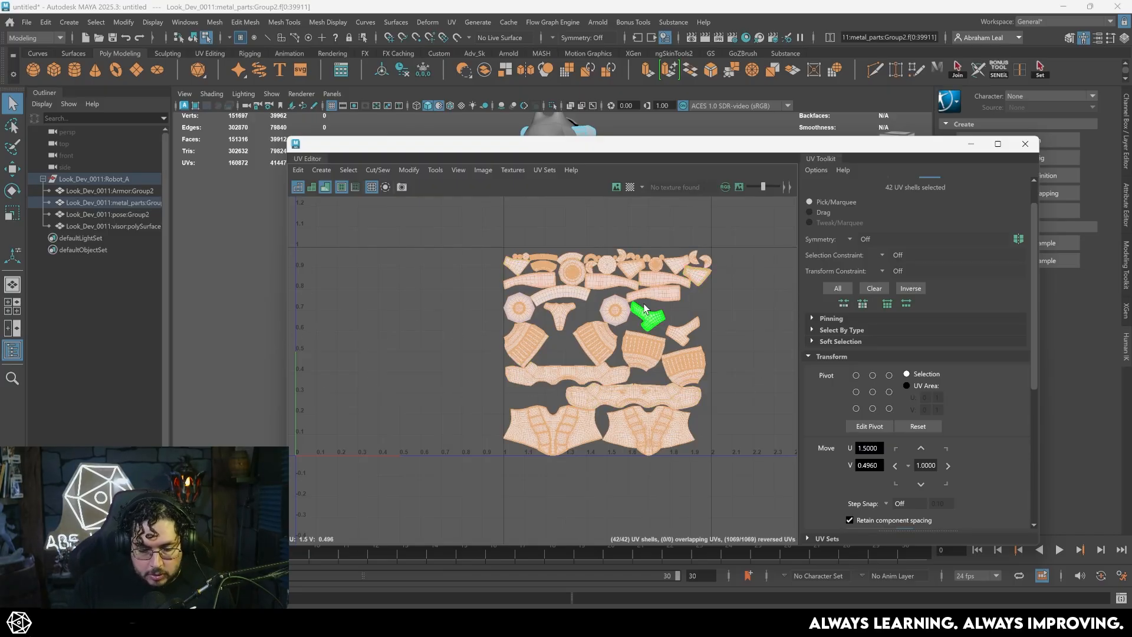
# - Select the pose:Group2 body mesh and bring its UVs up in the UV Editor
pyautogui.click(1028, 146)
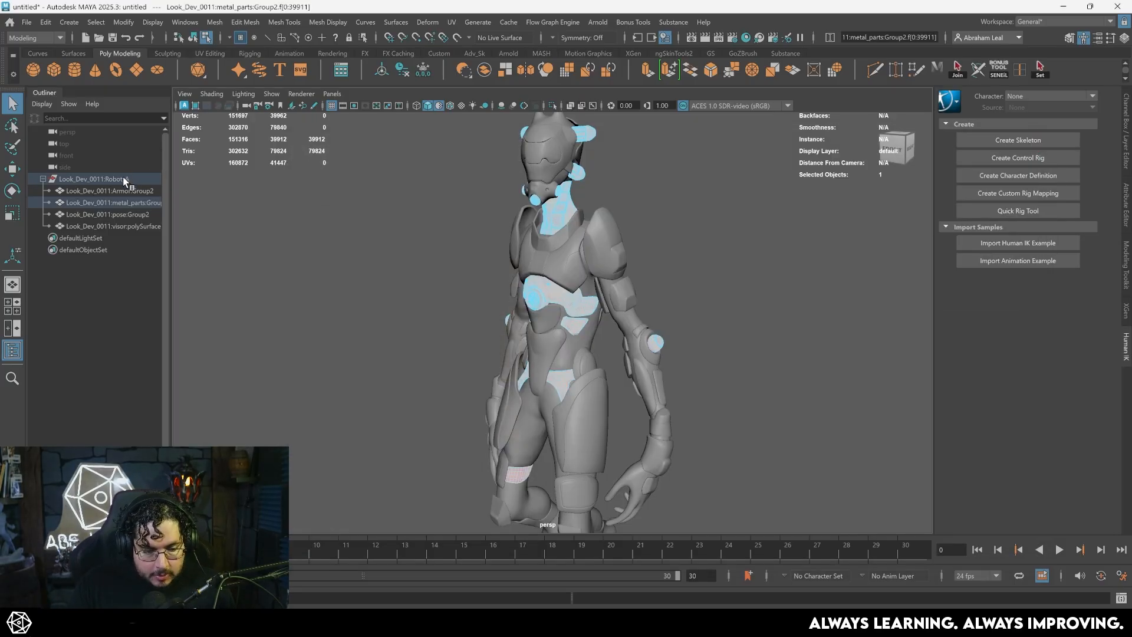
pyautogui.click(129, 215)
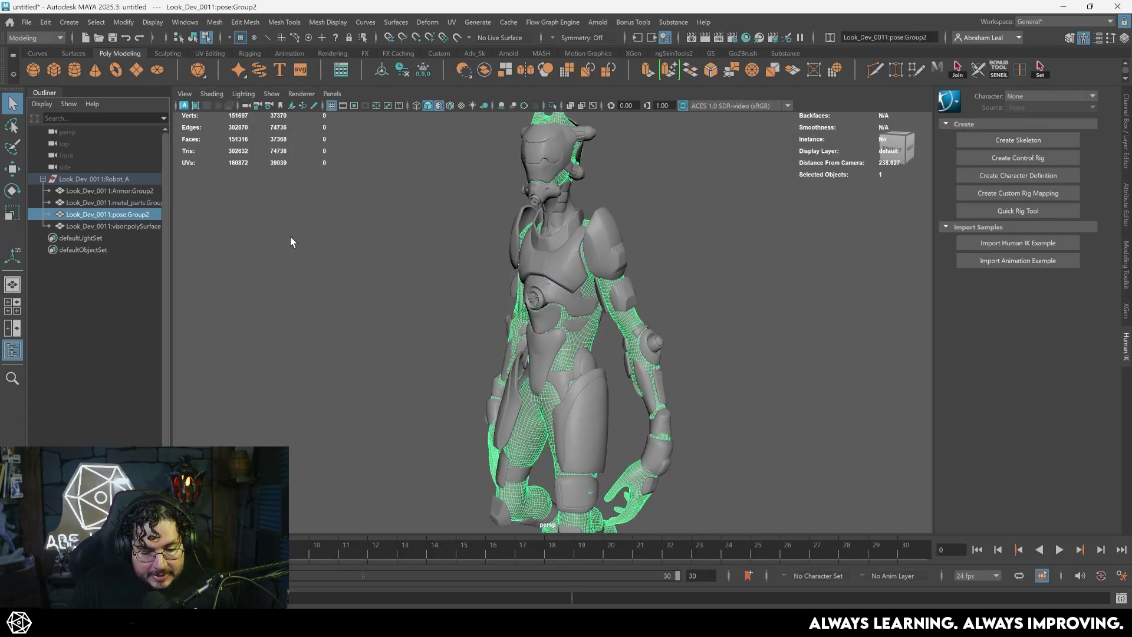
pyautogui.click(451, 22)
pyautogui.click(478, 42)
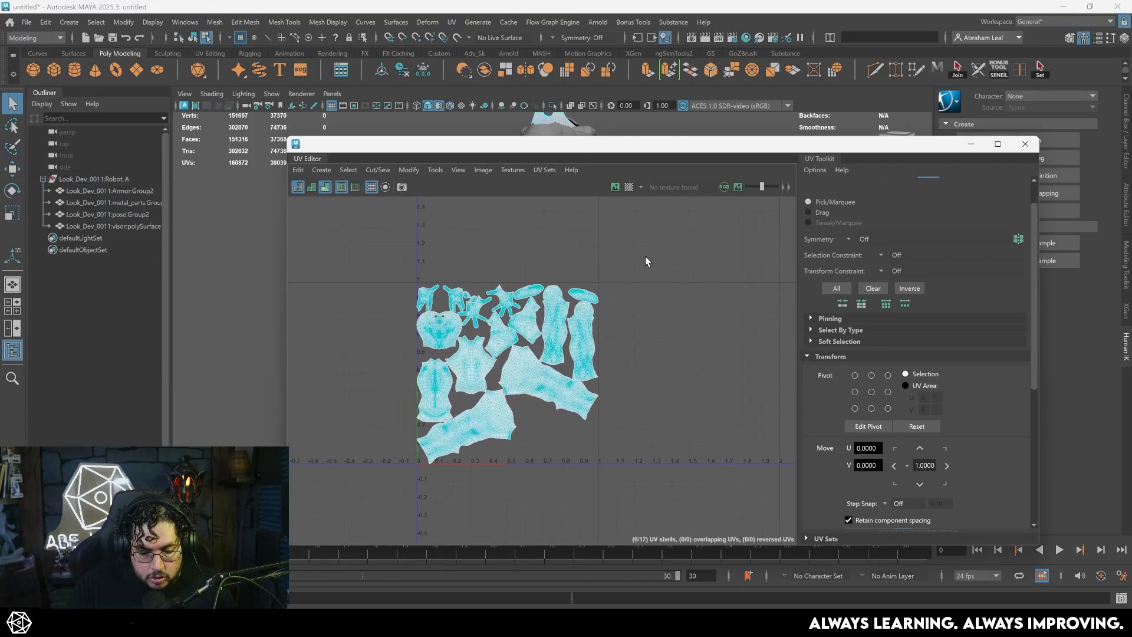
# - Move all 17 body UV shells two tiles right into the third UDIM tile; select the visor next
pyautogui.moveTo(647, 262); pyautogui.dragTo(382, 489)
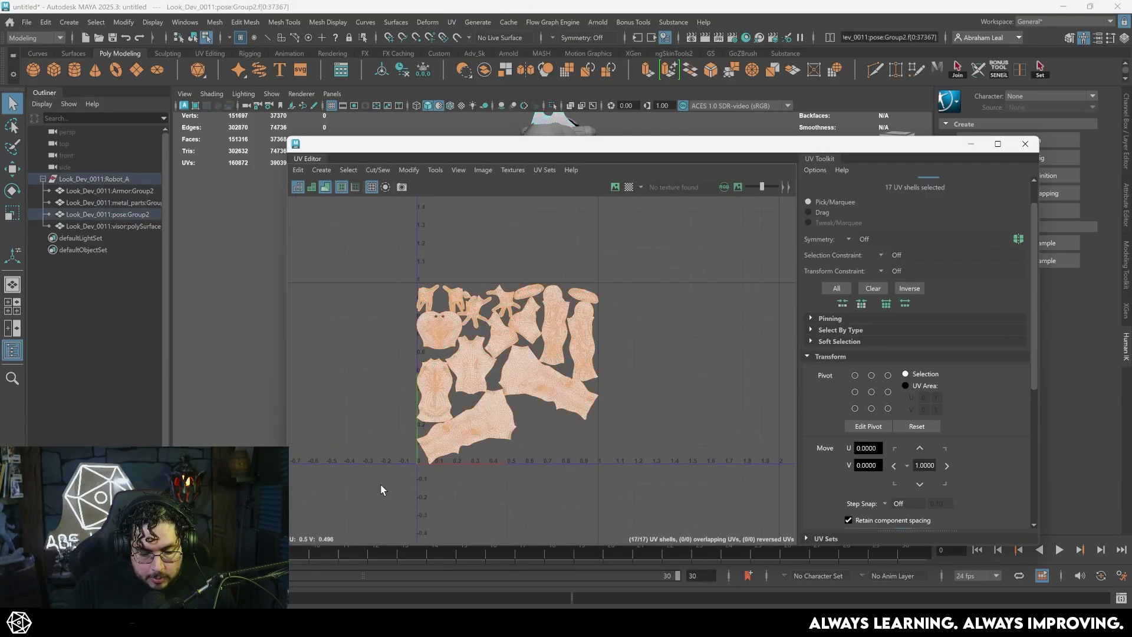
pyautogui.click(946, 465)
pyautogui.click(946, 466)
pyautogui.moveTo(416, 354)
pyautogui.keyDown('alt'); pyautogui.mouseDown(button='middle')
pyautogui.moveTo(594, 352)
pyautogui.moveTo(457, 346)
pyautogui.mouseUp(button='middle'); pyautogui.keyUp('alt')
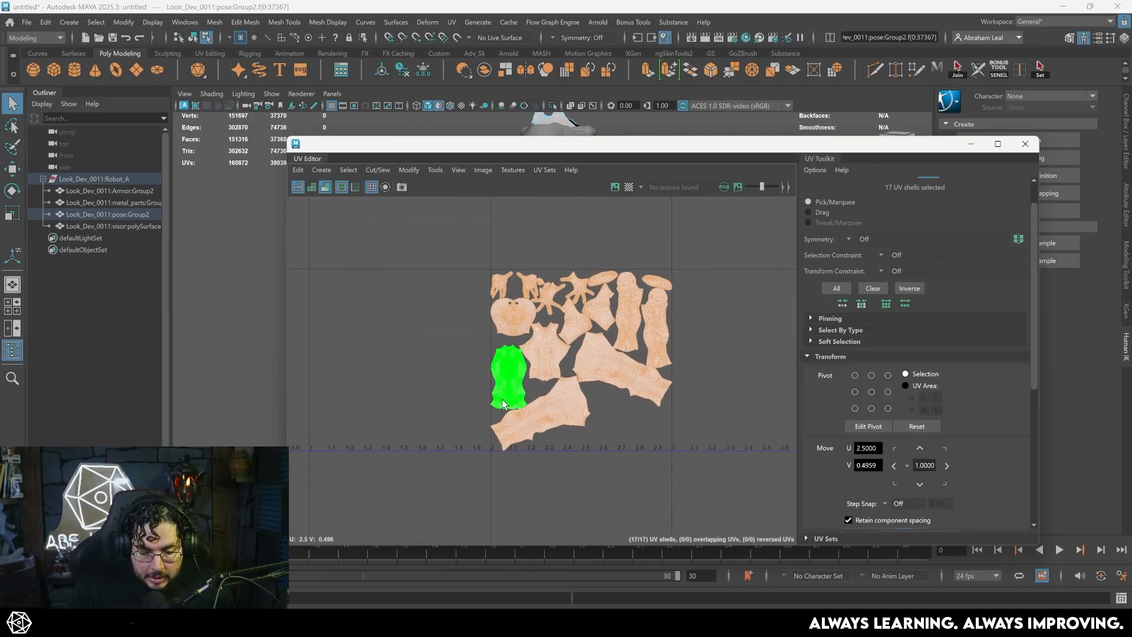
pyautogui.click(1025, 145)
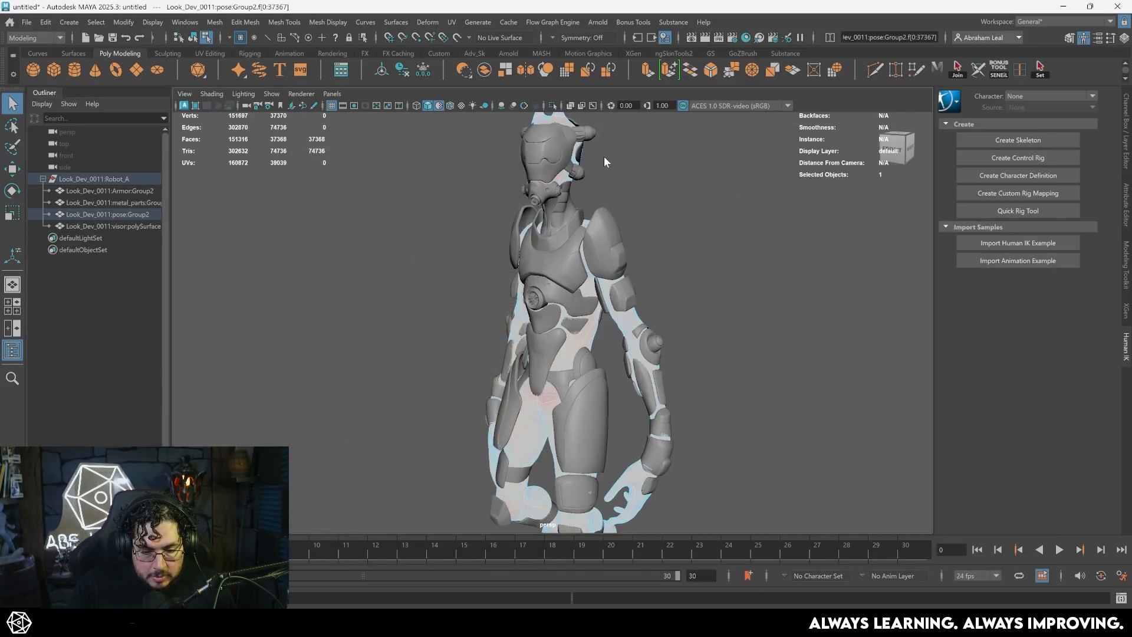
pyautogui.click(549, 155)
# - Move the visor's UV shell three tiles right into the fourth UDIM tile
pyautogui.click(452, 22)
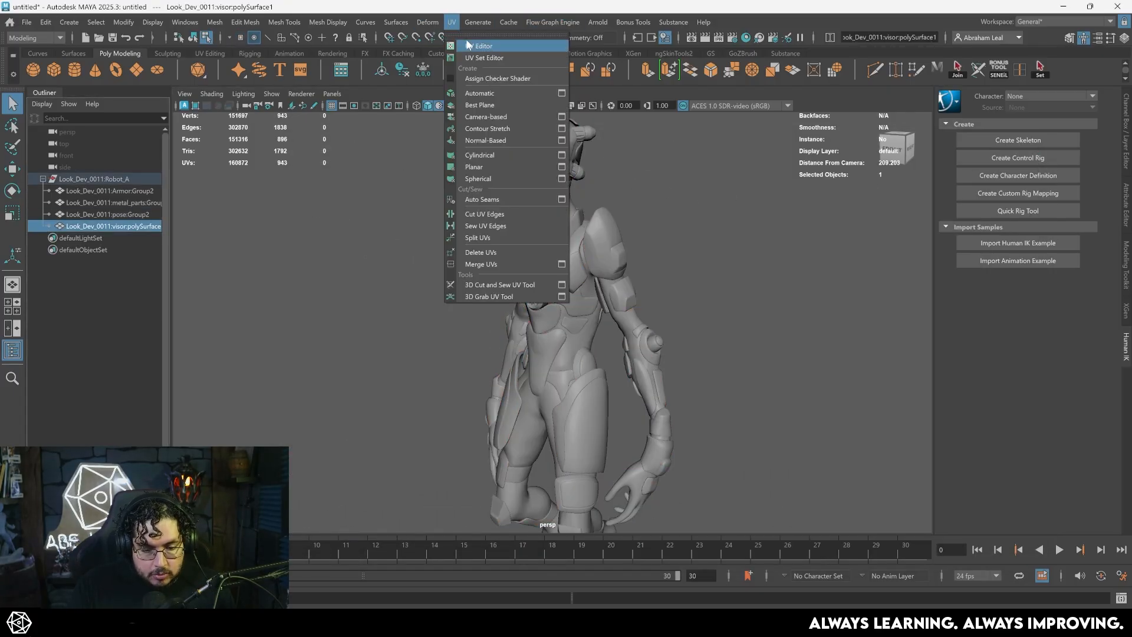
pyautogui.click(469, 40)
pyautogui.moveTo(670, 284); pyautogui.dragTo(693, 434)
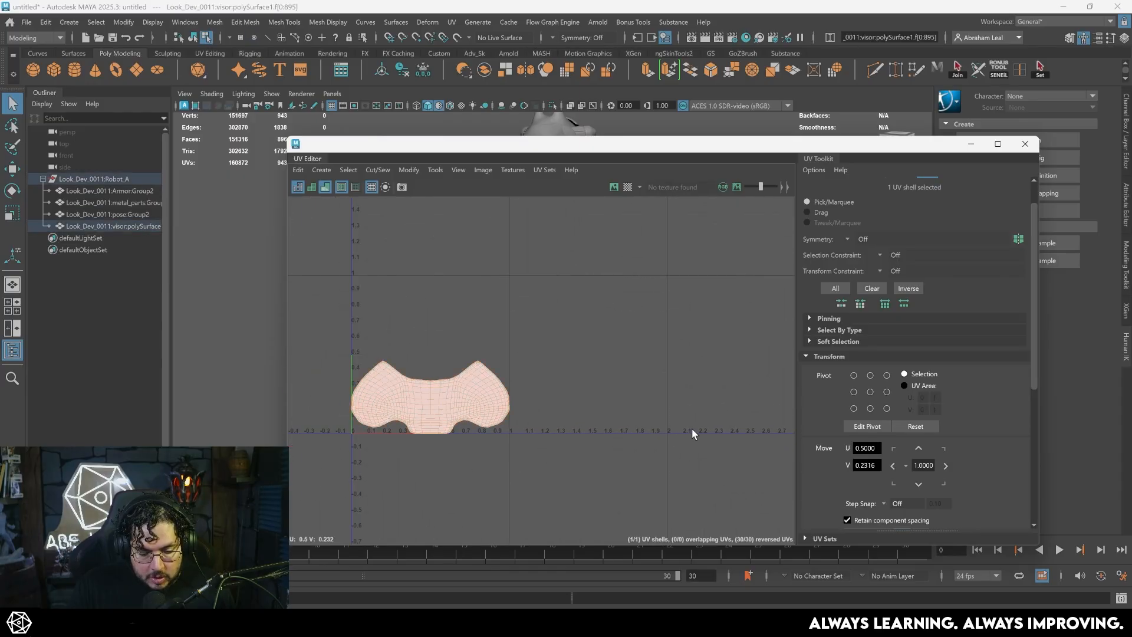
pyautogui.click(945, 465)
pyautogui.press('f')
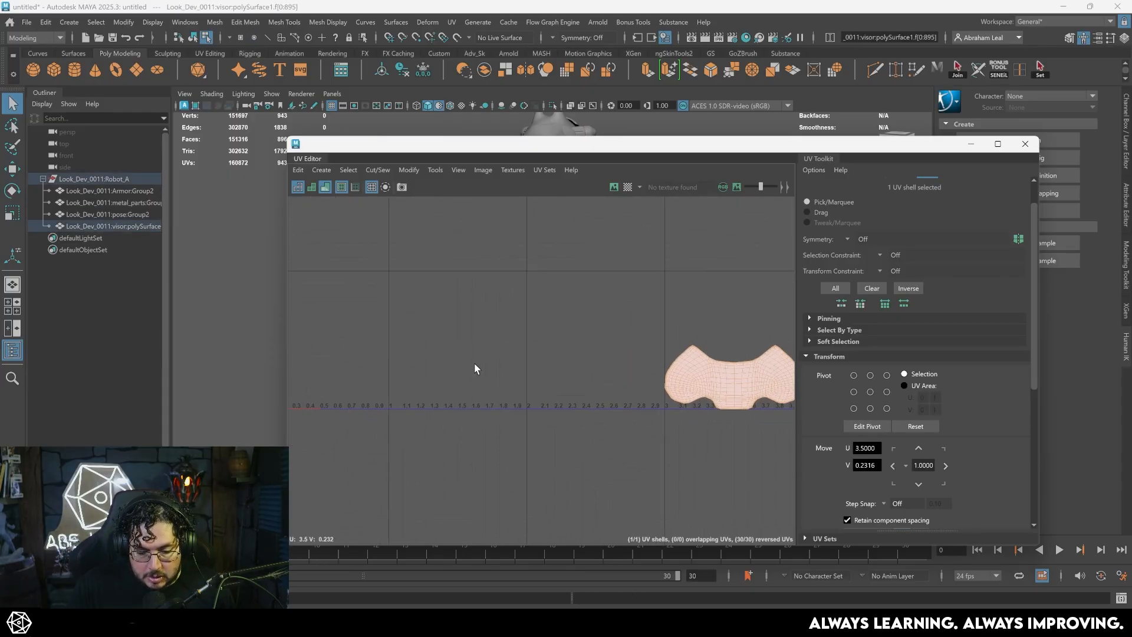
pyautogui.click(1024, 146)
# - Select the whole Robot_A group and review its UVs spread across four UDIM tiles
pyautogui.click(95, 179)
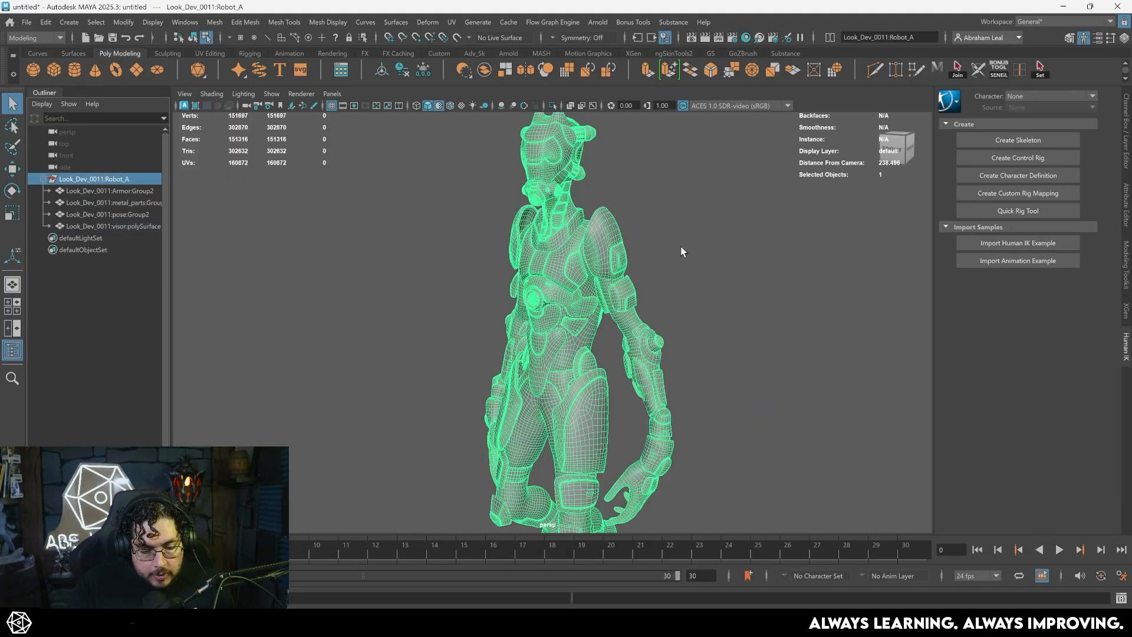
pyautogui.click(451, 23)
pyautogui.click(467, 43)
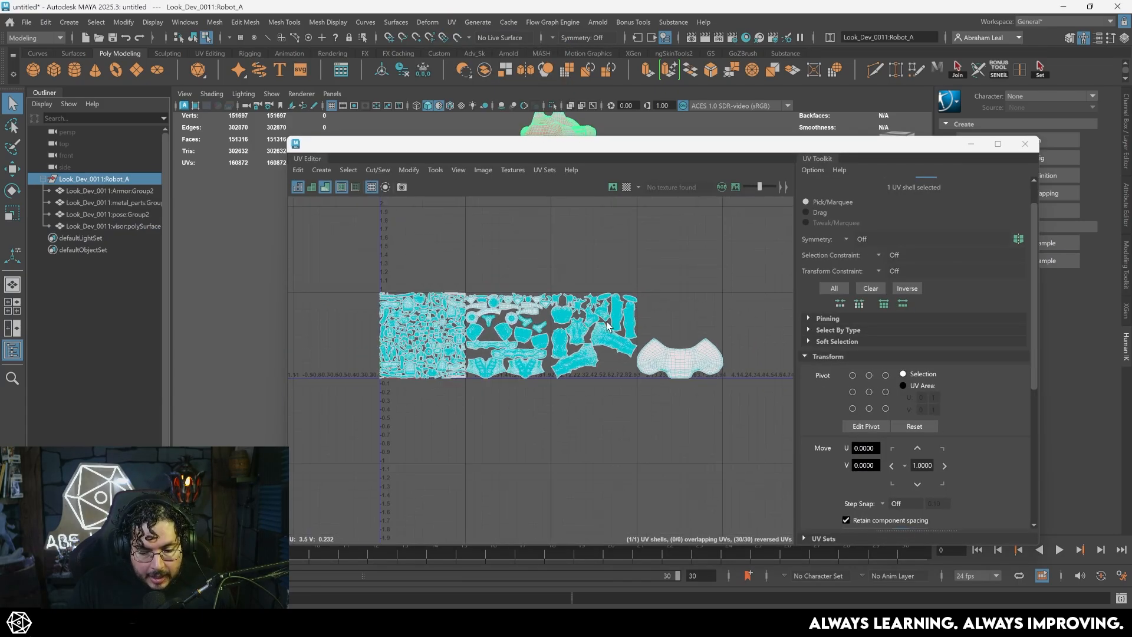
pyautogui.scroll(3, 546, 347)
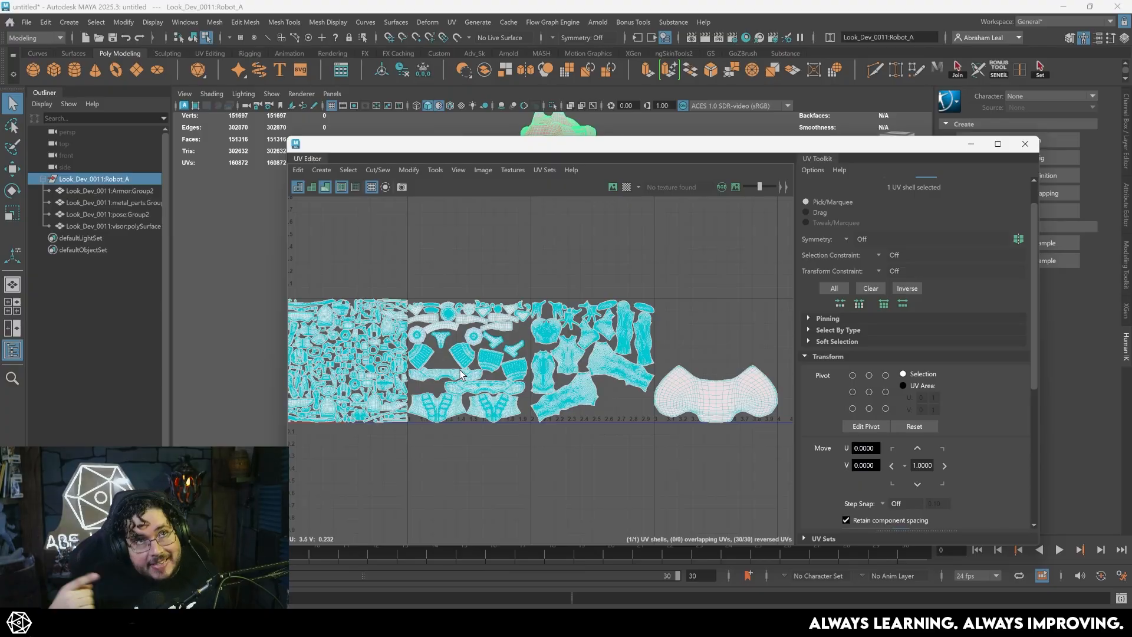
pyautogui.click(971, 144)
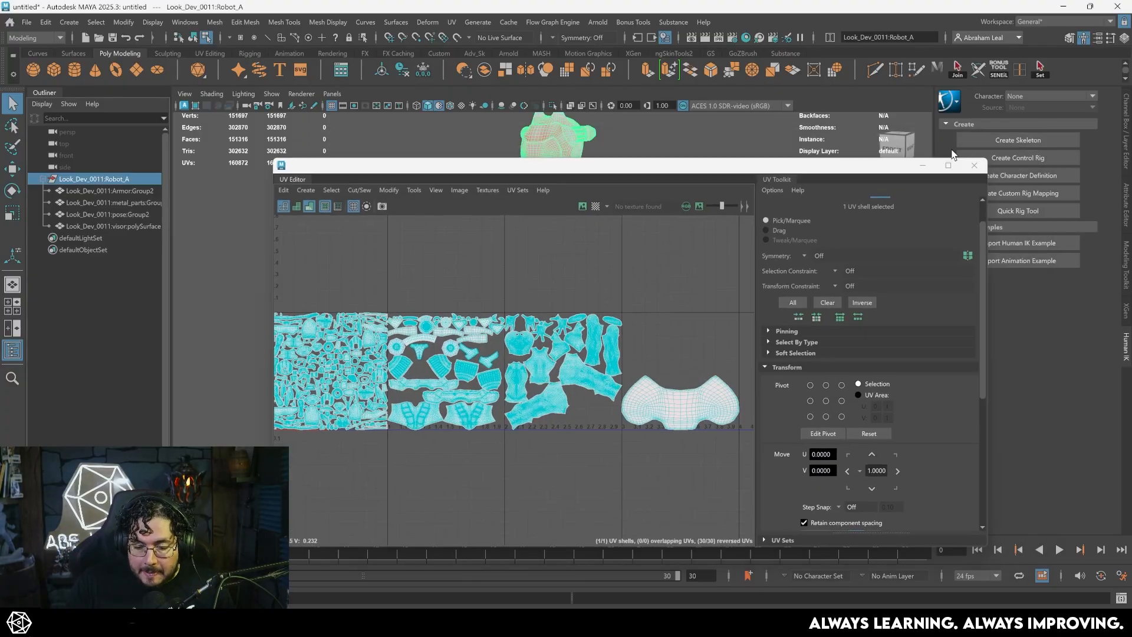
# - Zoom into the torso, select the body mesh, then isolate and inspect the Armor:Group2 pieces
pyautogui.keyDown('alt'); pyautogui.moveTo(566, 309); pyautogui.dragTo(637, 378, button='middle'); pyautogui.keyUp('alt')
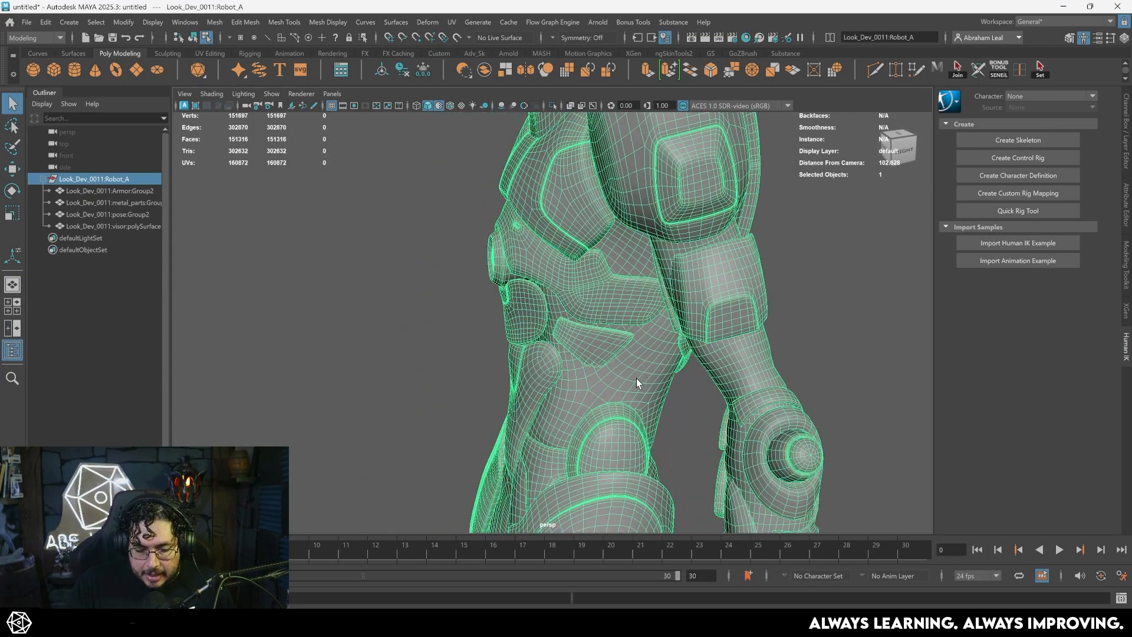
pyautogui.moveTo(616, 295); pyautogui.dragTo(571, 249, button='right')
pyautogui.click(572, 249)
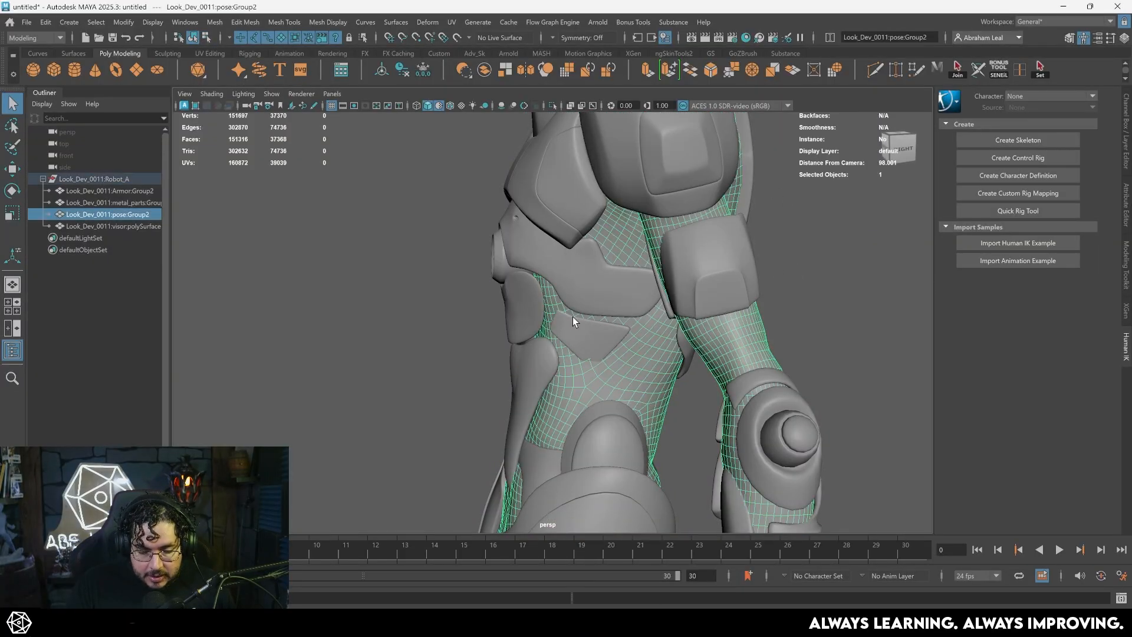
pyautogui.moveTo(573, 316)
pyautogui.keyDown('alt'); pyautogui.mouseDown(button='middle')
pyautogui.moveTo(490, 380)
pyautogui.moveTo(548, 265)
pyautogui.moveTo(567, 177)
pyautogui.mouseUp(button='middle'); pyautogui.keyUp('alt')
pyautogui.click(571, 125)
pyautogui.click(550, 105)
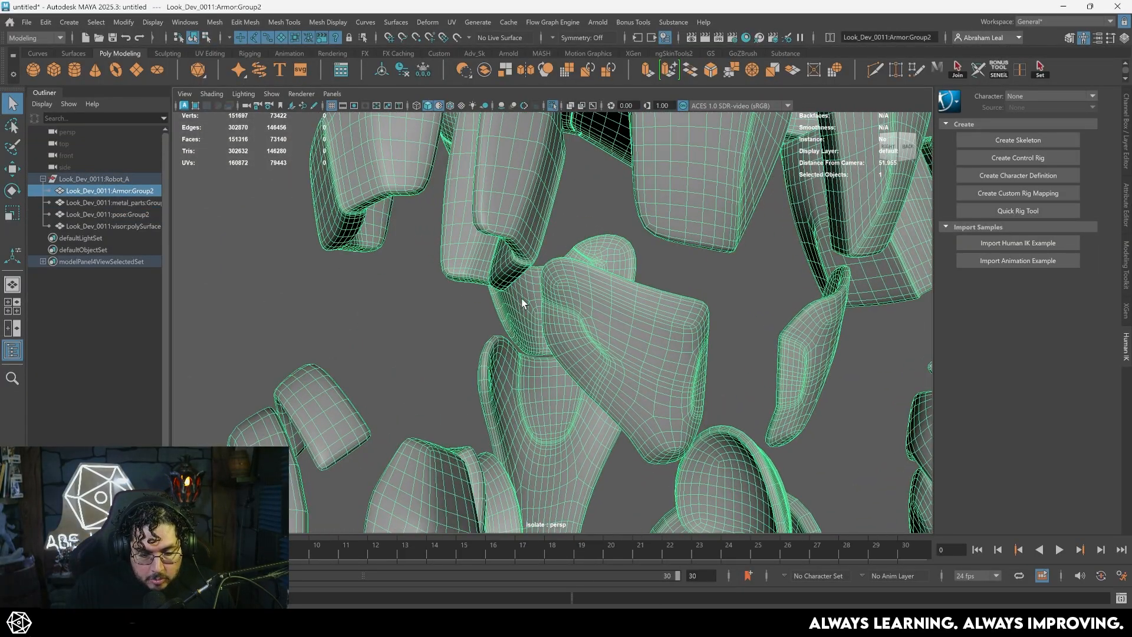
pyautogui.keyDown('alt'); pyautogui.moveTo(531, 309); pyautogui.dragTo(653, 356, button='middle'); pyautogui.keyUp('alt')
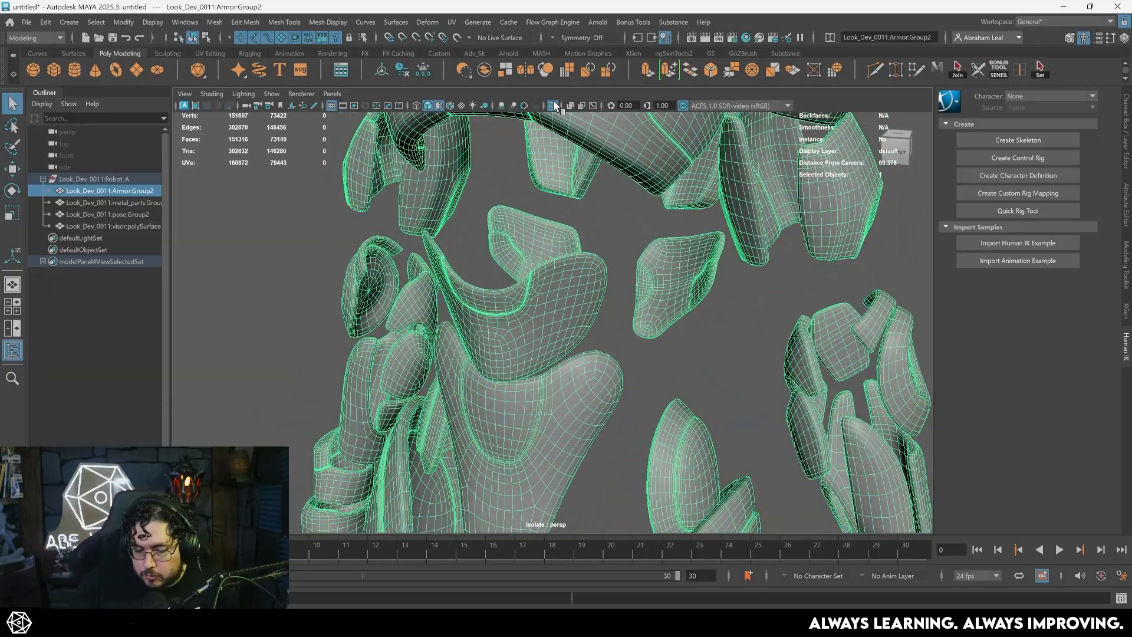
pyautogui.click(550, 106)
# - Pull back from the chest to a three-quarter view of the whole robot and deselect
pyautogui.moveTo(578, 259)
pyautogui.keyDown('alt'); pyautogui.mouseDown(button='middle')
pyautogui.moveTo(549, 301)
pyautogui.moveTo(506, 222)
pyautogui.mouseUp(button='middle'); pyautogui.keyUp('alt')
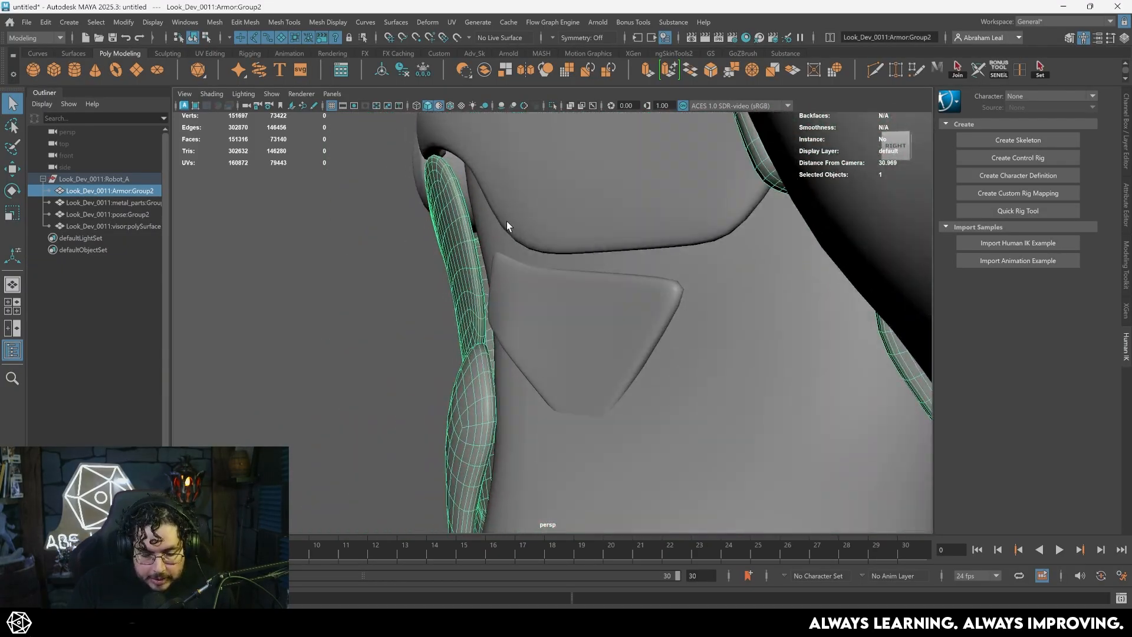
pyautogui.keyDown('alt'); pyautogui.moveTo(506, 222); pyautogui.dragTo(495, 265, button='right'); pyautogui.keyUp('alt')
pyautogui.moveTo(496, 266)
pyautogui.keyDown('alt'); pyautogui.mouseDown()
pyautogui.moveTo(545, 337)
pyautogui.moveTo(495, 292)
pyautogui.mouseUp(); pyautogui.keyUp('alt')
pyautogui.keyDown('alt'); pyautogui.moveTo(496, 292); pyautogui.dragTo(531, 327, button='right'); pyautogui.keyUp('alt')
pyautogui.moveTo(531, 328)
pyautogui.keyDown('alt'); pyautogui.mouseDown()
pyautogui.moveTo(546, 343)
pyautogui.moveTo(672, 302)
pyautogui.moveTo(681, 178)
pyautogui.mouseUp(); pyautogui.keyUp('alt')
pyautogui.click(733, 282)
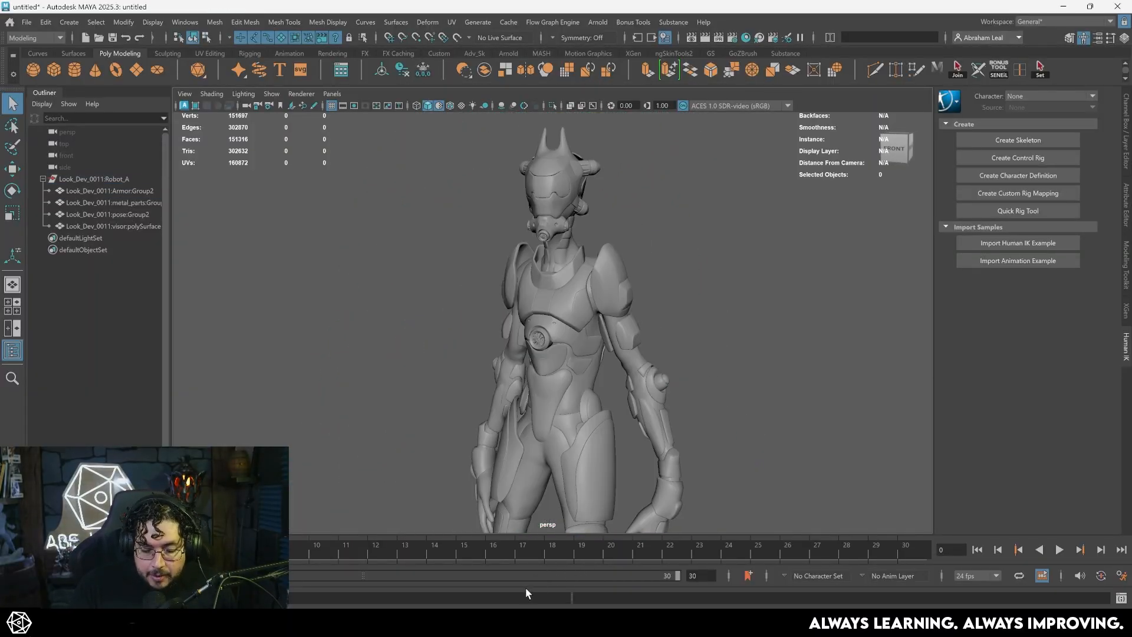
# - In File Explorer, navigate to ECHO_13 > sourceimages > Udim
pyautogui.hotkey('alt', 'Tab')
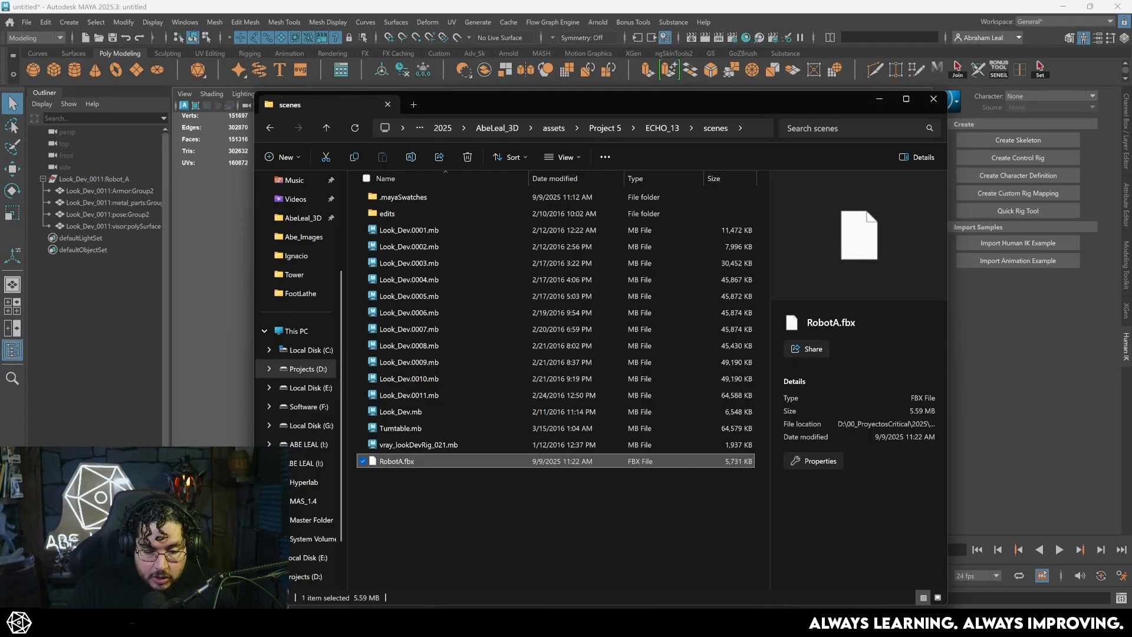
pyautogui.click(662, 128)
pyautogui.doubleClick(421, 391)
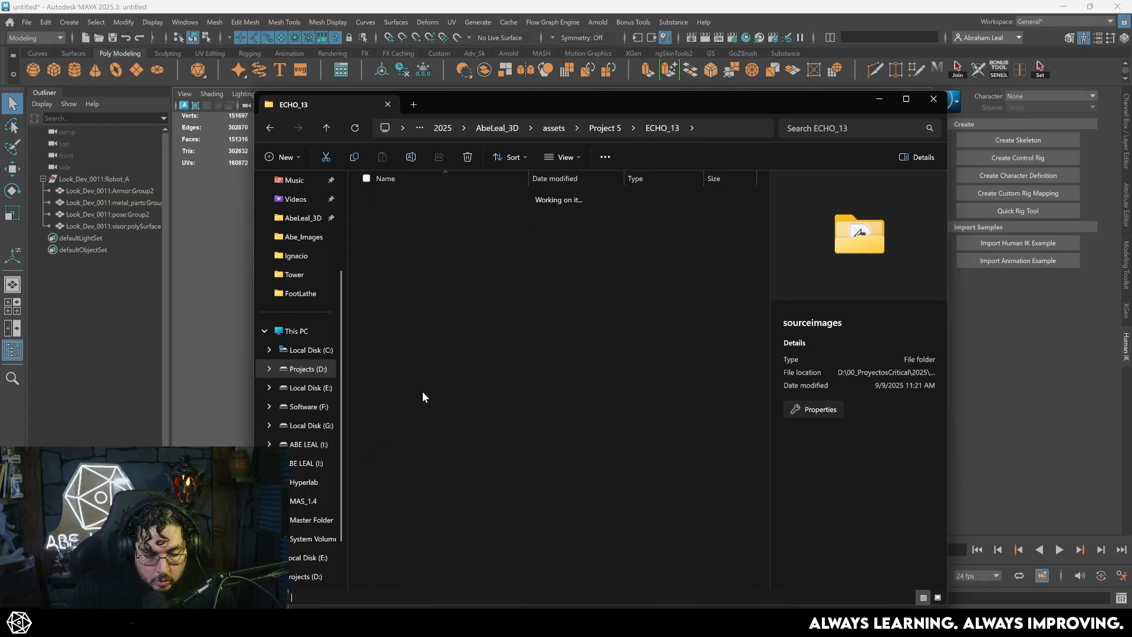
pyautogui.doubleClick(407, 311)
pyautogui.moveTo(555, 103); pyautogui.dragTo(564, 54)
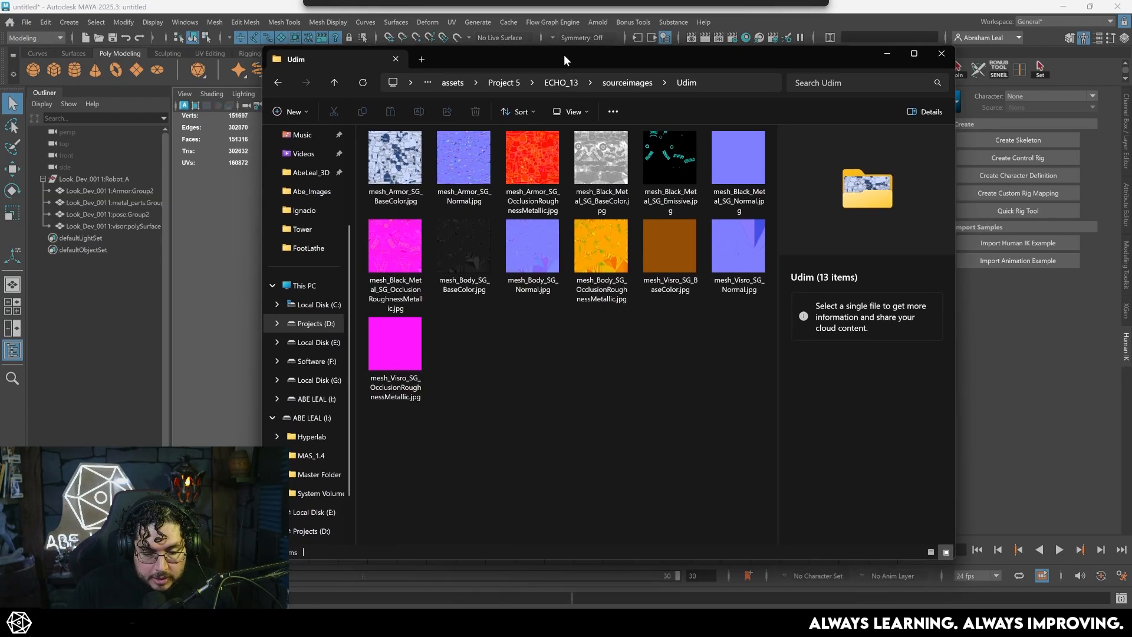
# - Step through the exported base colour textures, then switch to the blank Krita canvas
pyautogui.click(396, 160)
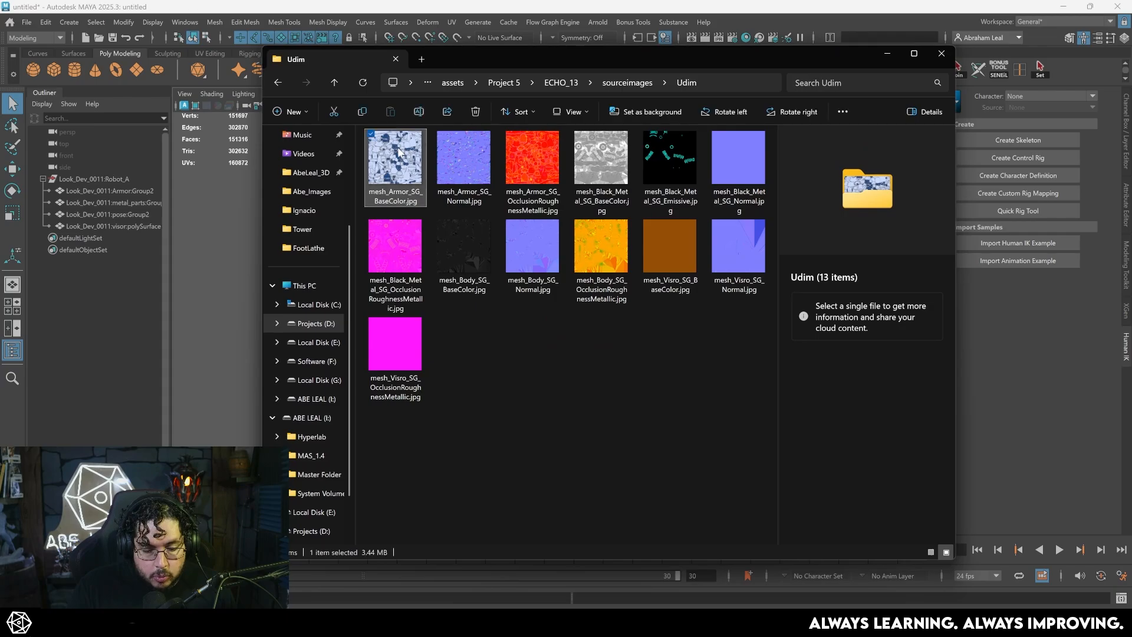
pyautogui.press('Right')
pyautogui.press('Right')
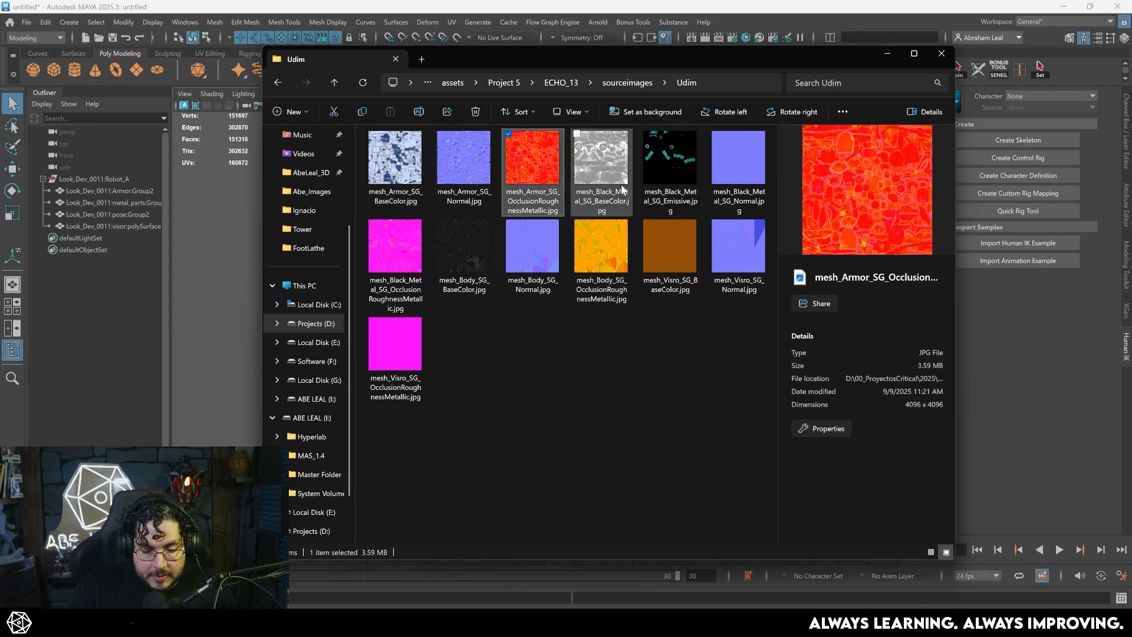
pyautogui.press('Right')
pyautogui.press('Right')
pyautogui.press('Right')
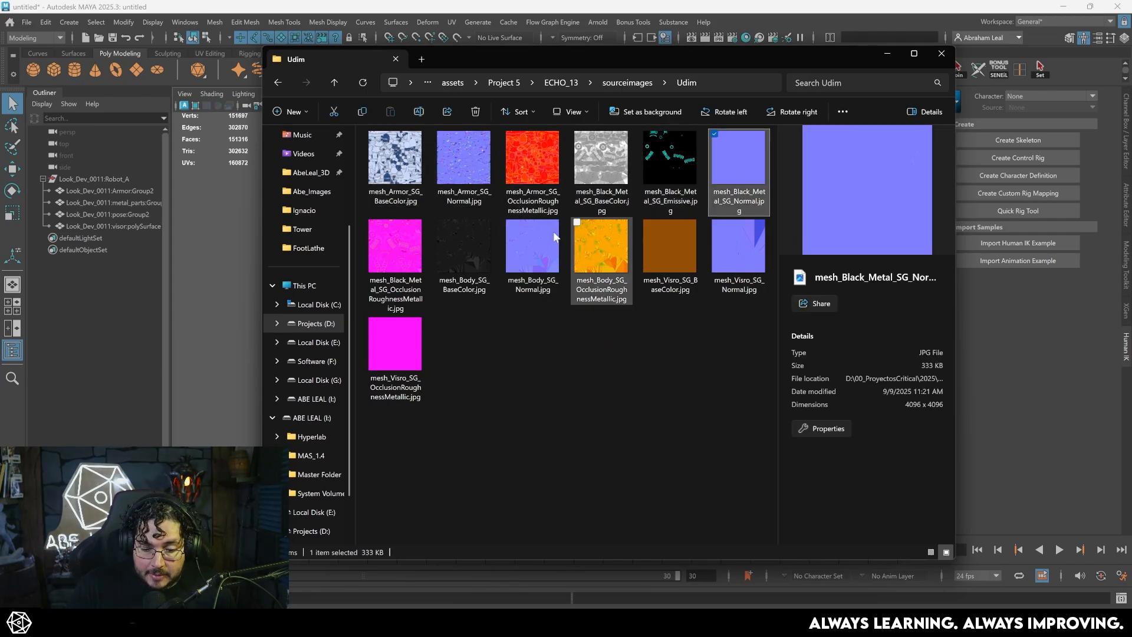
pyautogui.press('Right')
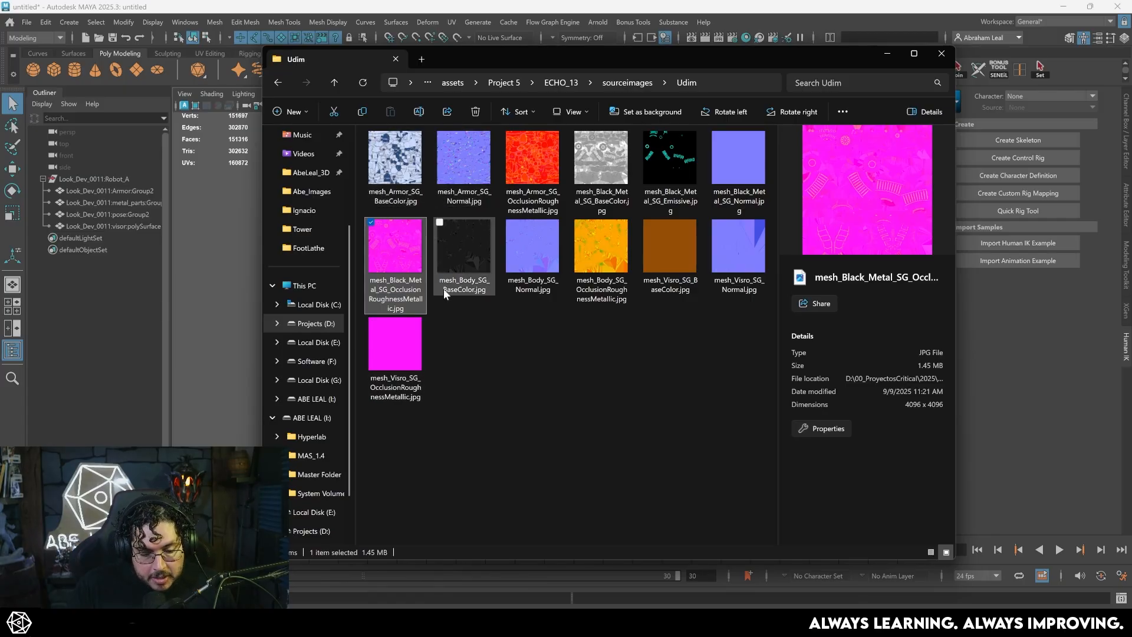
pyautogui.hotkey('alt', 'Tab')
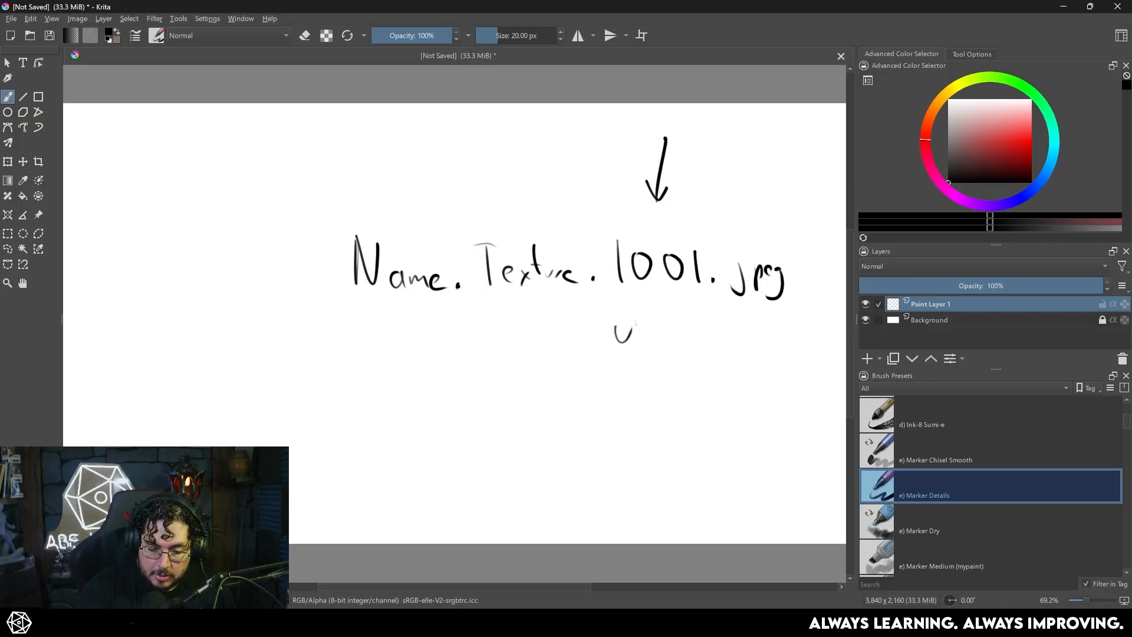
# - Bracket the 1001 number and circle the jpg extension, undoing each stray mark
pyautogui.moveTo(612, 226); pyautogui.dragTo(614, 288)
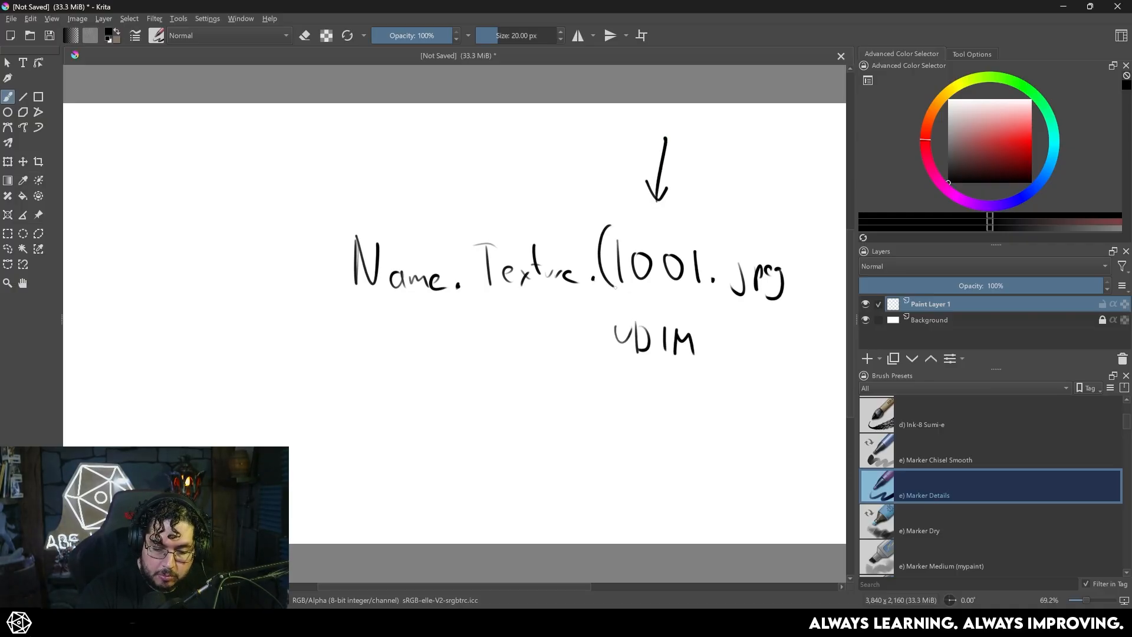
pyautogui.hotkey('ctrl', 'z')
pyautogui.hotkey('ctrl', 'z')
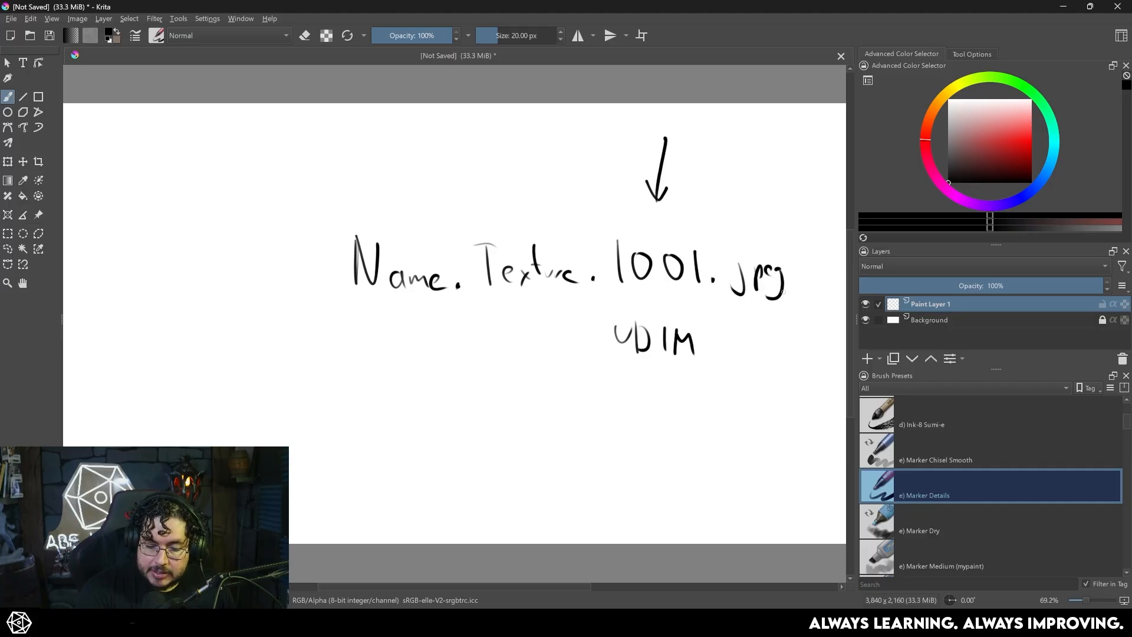
pyautogui.moveTo(780, 265); pyautogui.dragTo(760, 226)
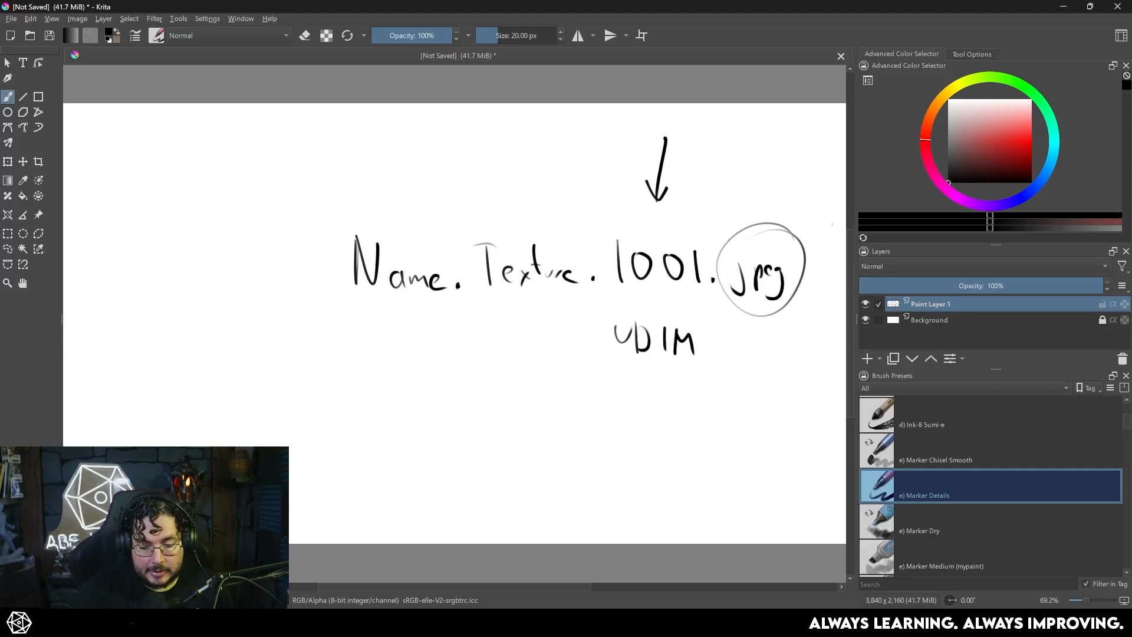
pyautogui.hotkey('ctrl', 'z')
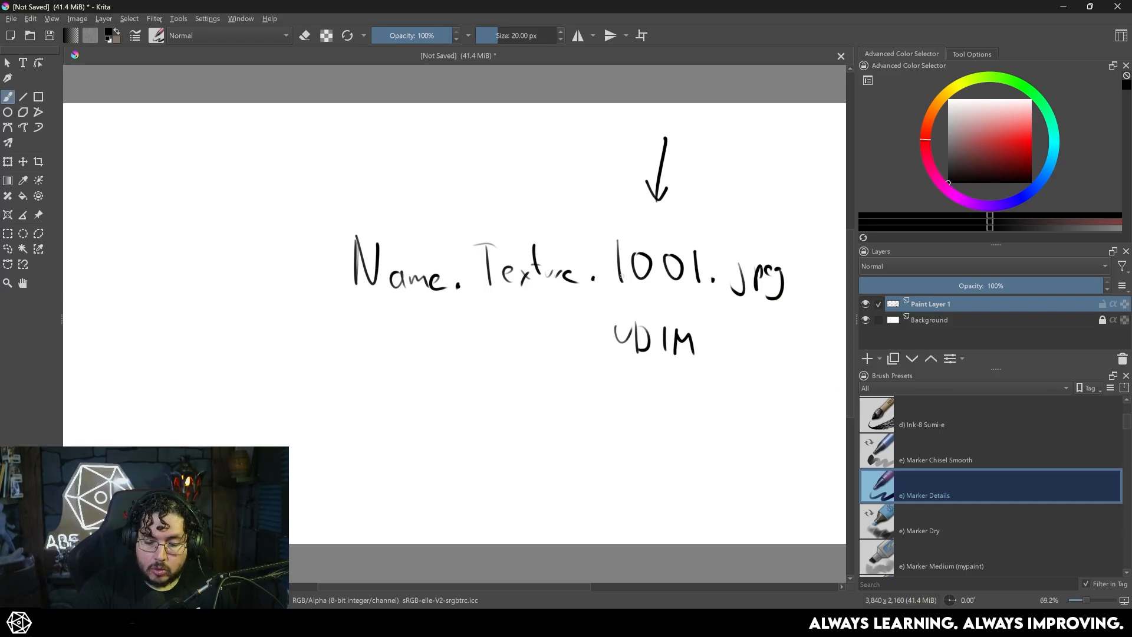
# - Rename the armor base colour texture to Echo13_Color_1001.jpg
pyautogui.hotkey('alt', 'Tab')
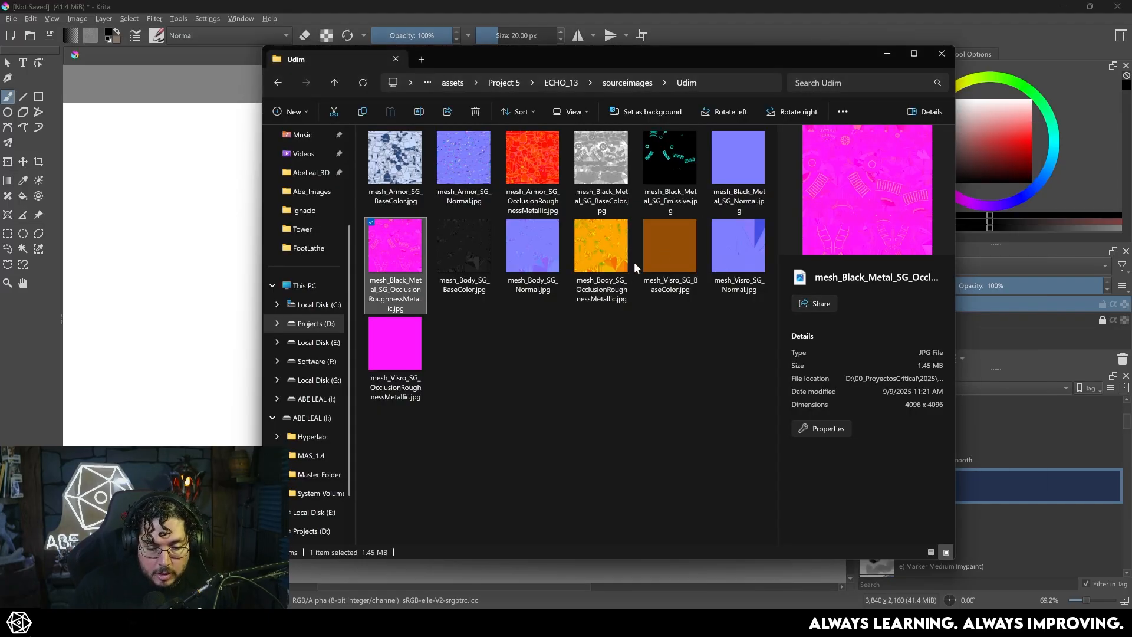
pyautogui.click(396, 164)
pyautogui.rightClick(387, 164)
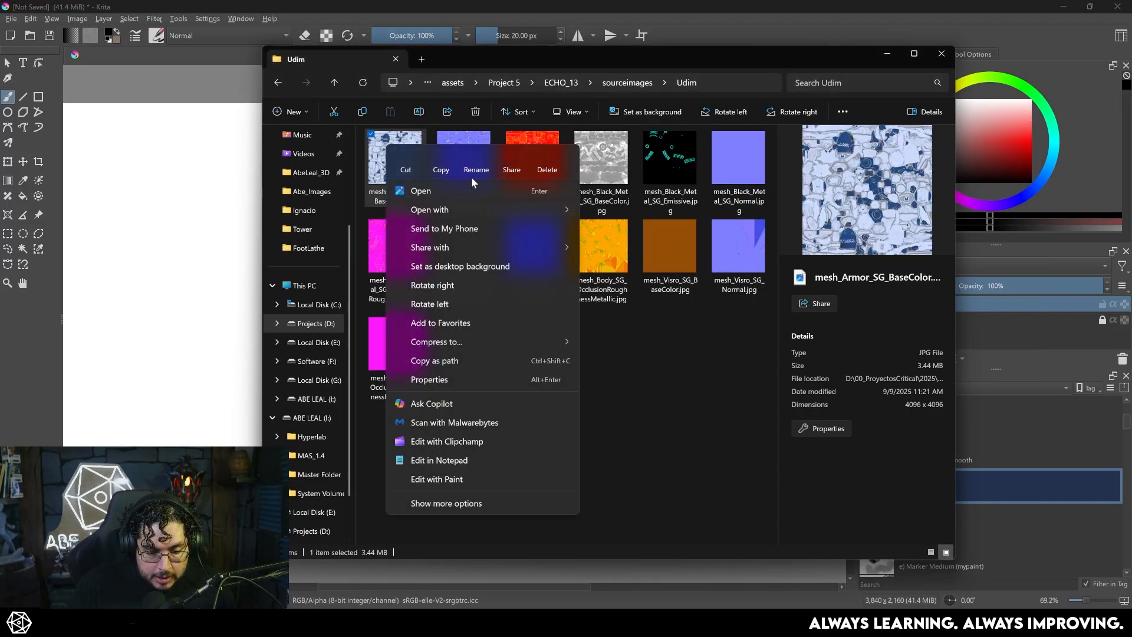
pyautogui.click(442, 164)
pyautogui.write('Echo12')
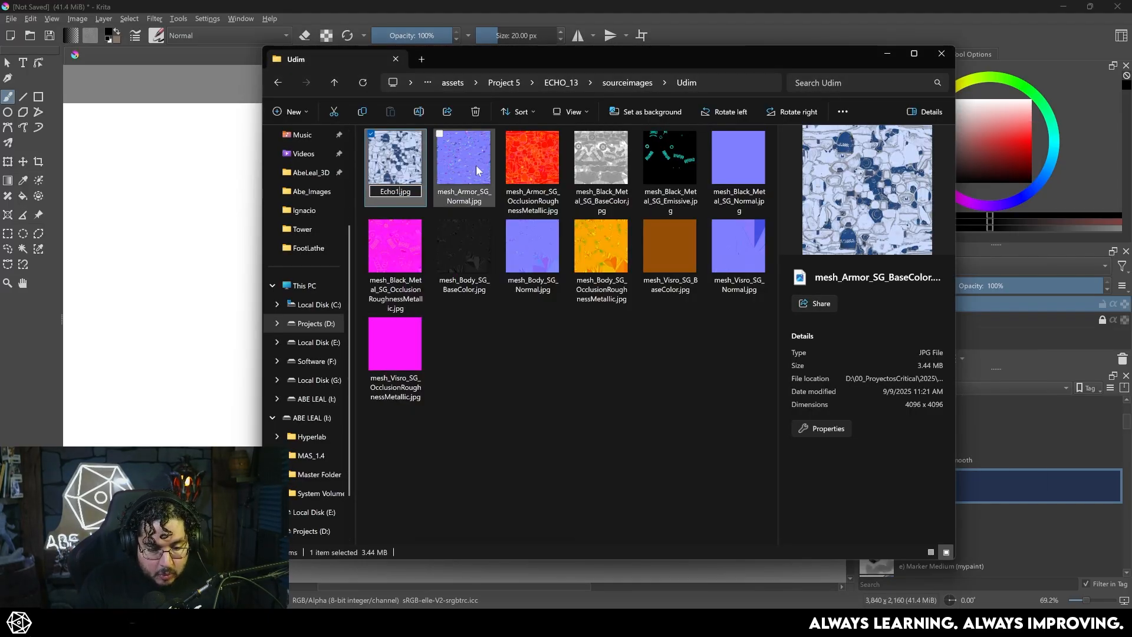
pyautogui.write('3')
pyautogui.press(':')
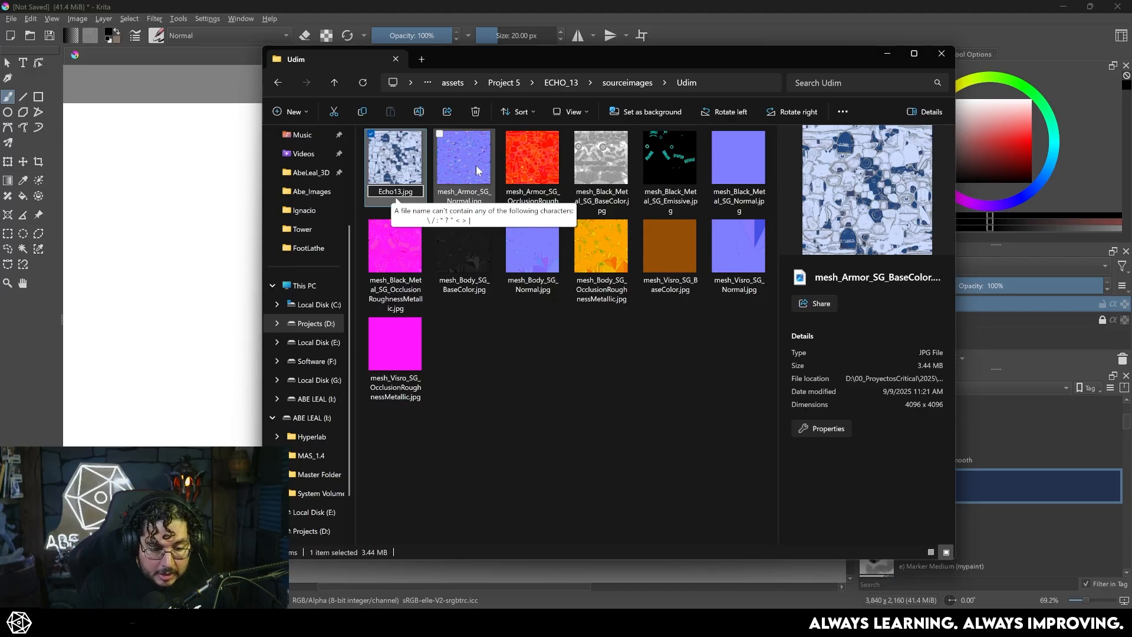
pyautogui.write('_C')
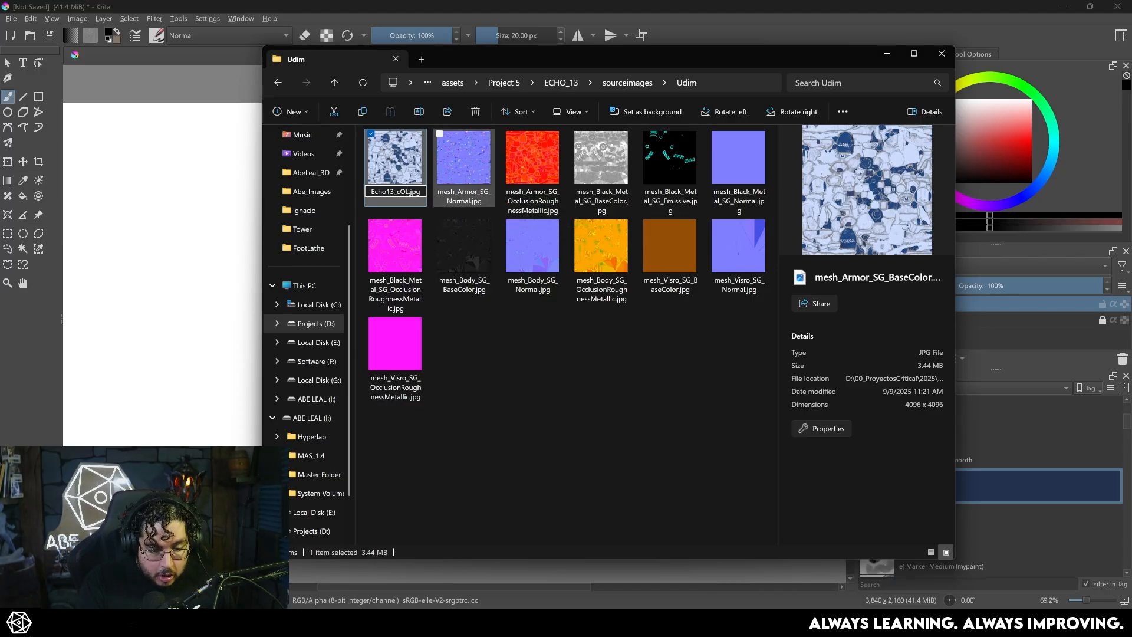
pyautogui.write('_1001')
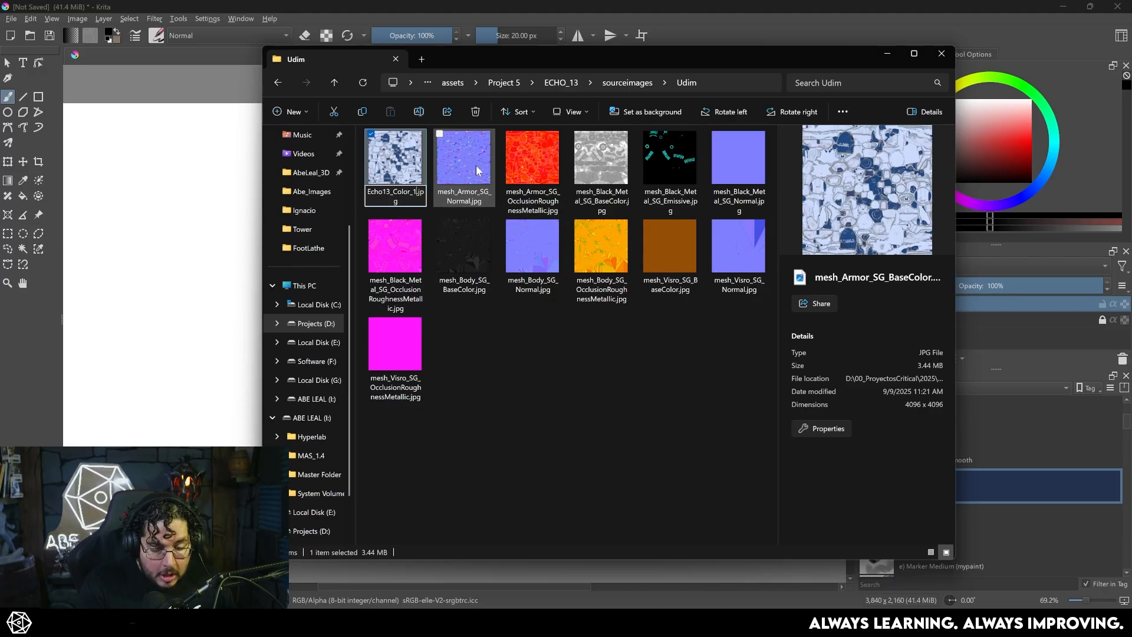
pyautogui.press('Return')
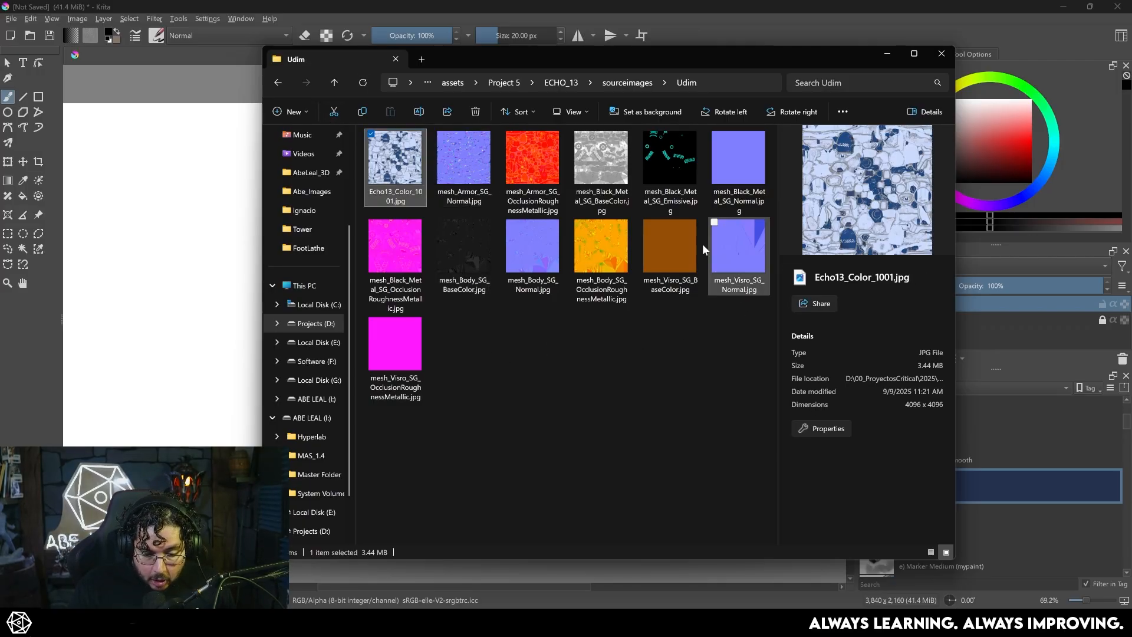
# - Rename the metal, body and visor base colours to Echo13_Color_1002–1004.jpg; return to Maya
pyautogui.click(595, 170)
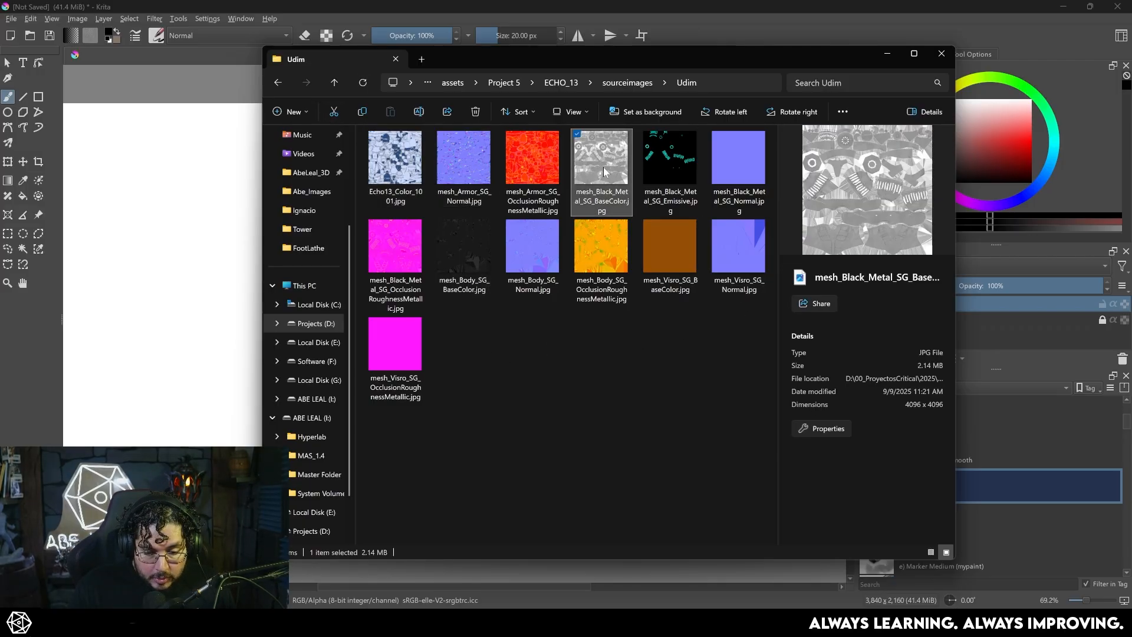
pyautogui.click(395, 164)
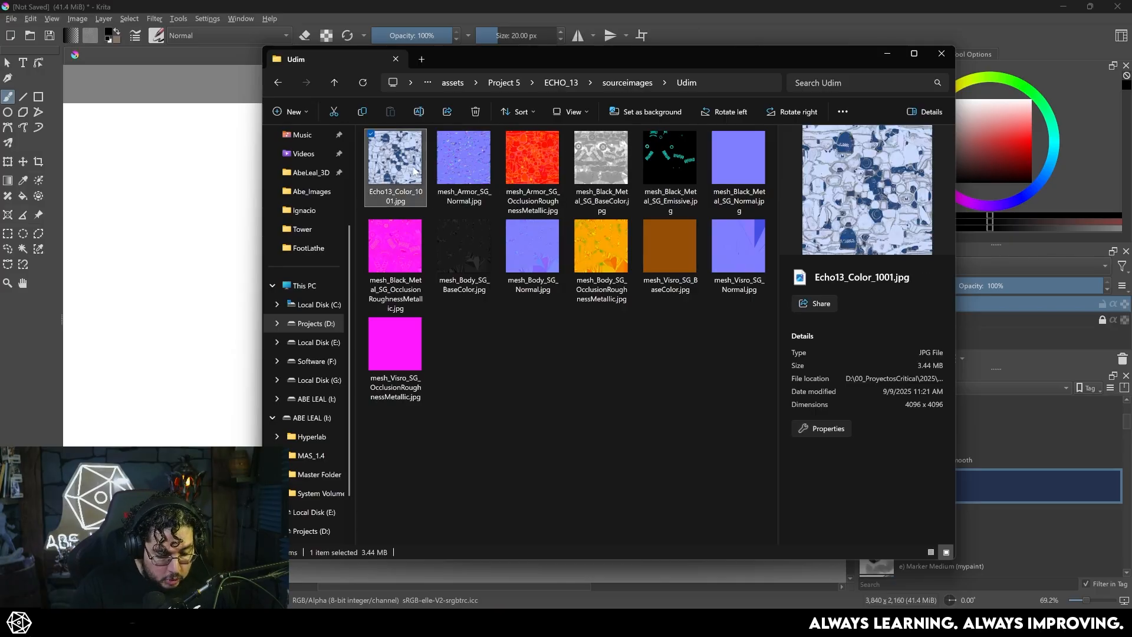
pyautogui.click(601, 170)
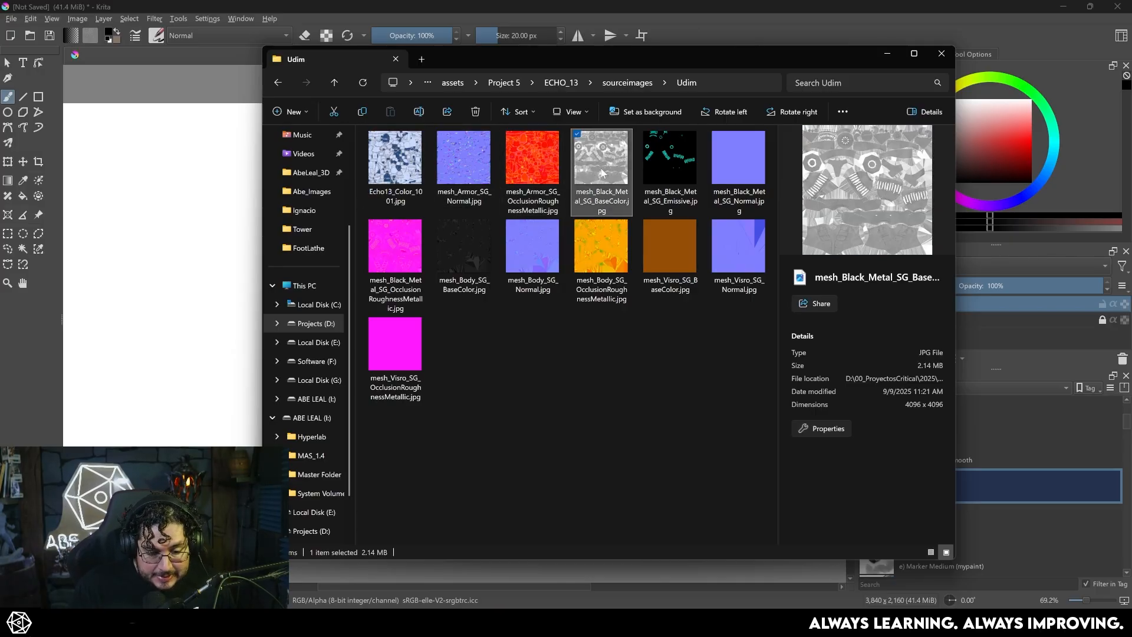
pyautogui.hotkey('ctrl', 'y')
pyautogui.hotkey('ctrl', 'y')
pyautogui.hotkey('ctrl', 'y')
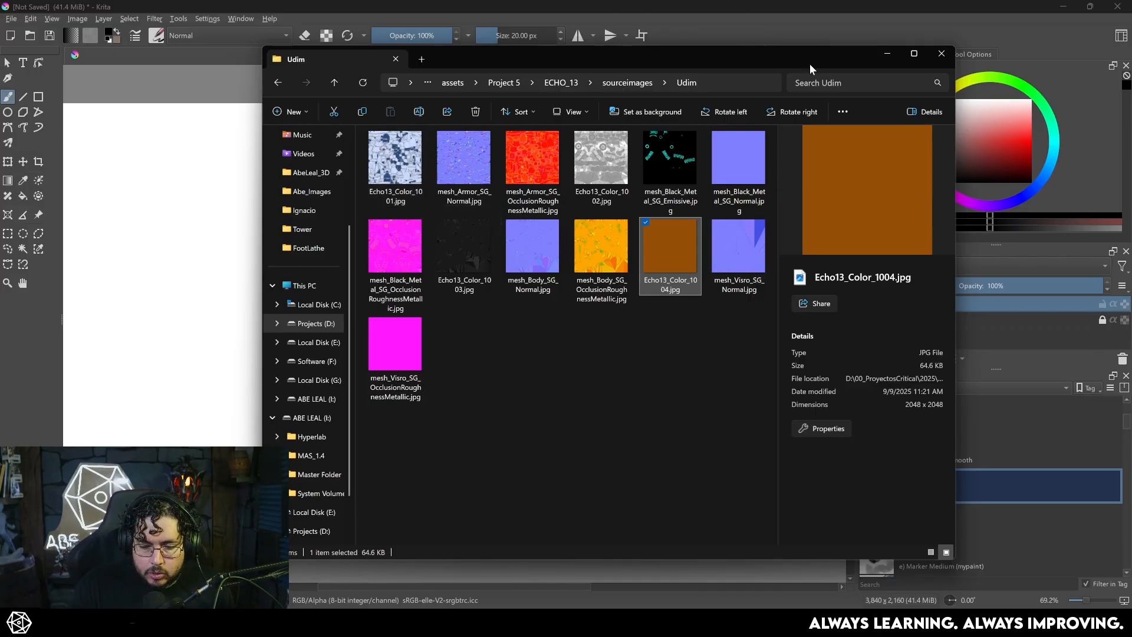
pyautogui.hotkey('alt', 'Tab')
pyautogui.hotkey('alt', 'Tab')
# - Assign a new Lambert material named M_Echo13 to all of the robot's meshes
pyautogui.moveTo(633, 191); pyautogui.dragTo(520, 392)
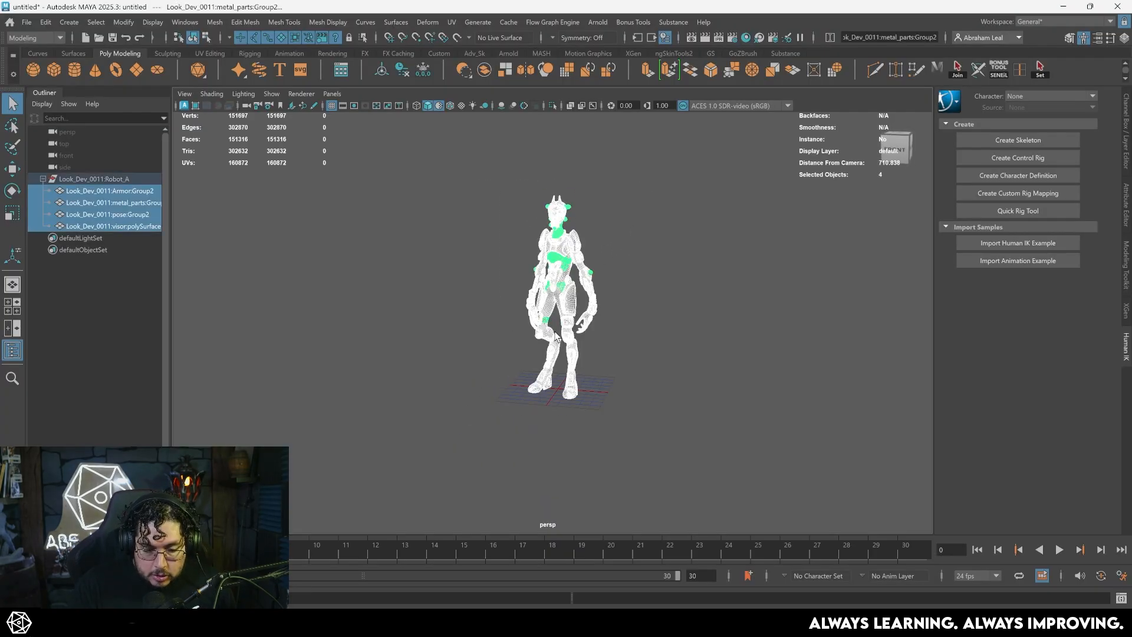
pyautogui.press('f')
pyautogui.moveTo(550, 182); pyautogui.dragTo(556, 478, button='right')
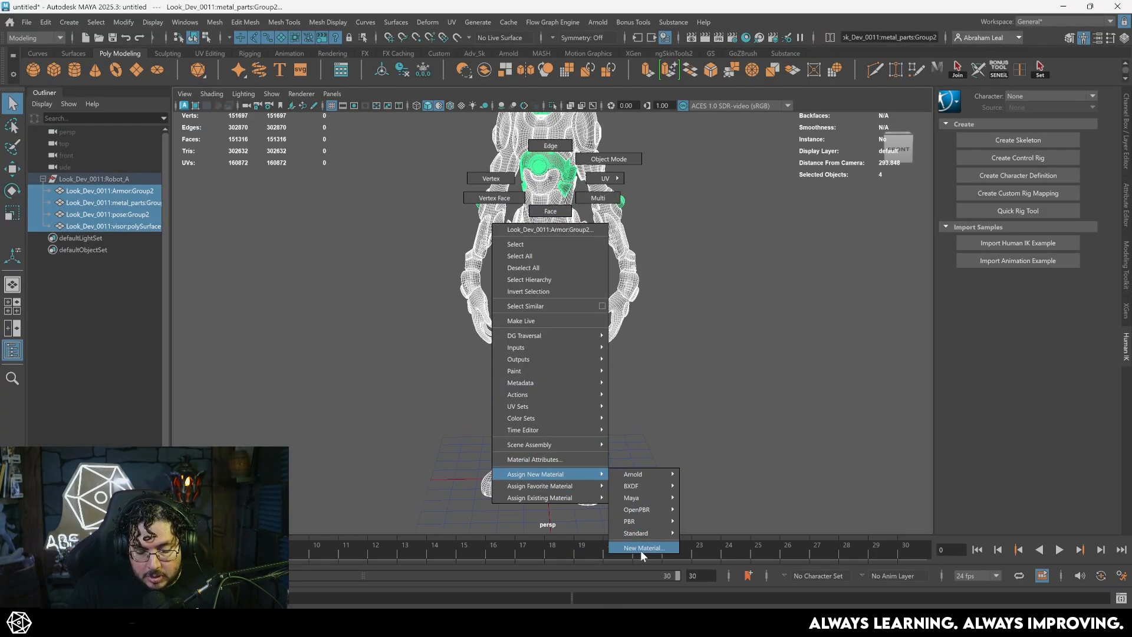
pyautogui.click(641, 548)
pyautogui.click(464, 296)
pyautogui.write('lambert2')
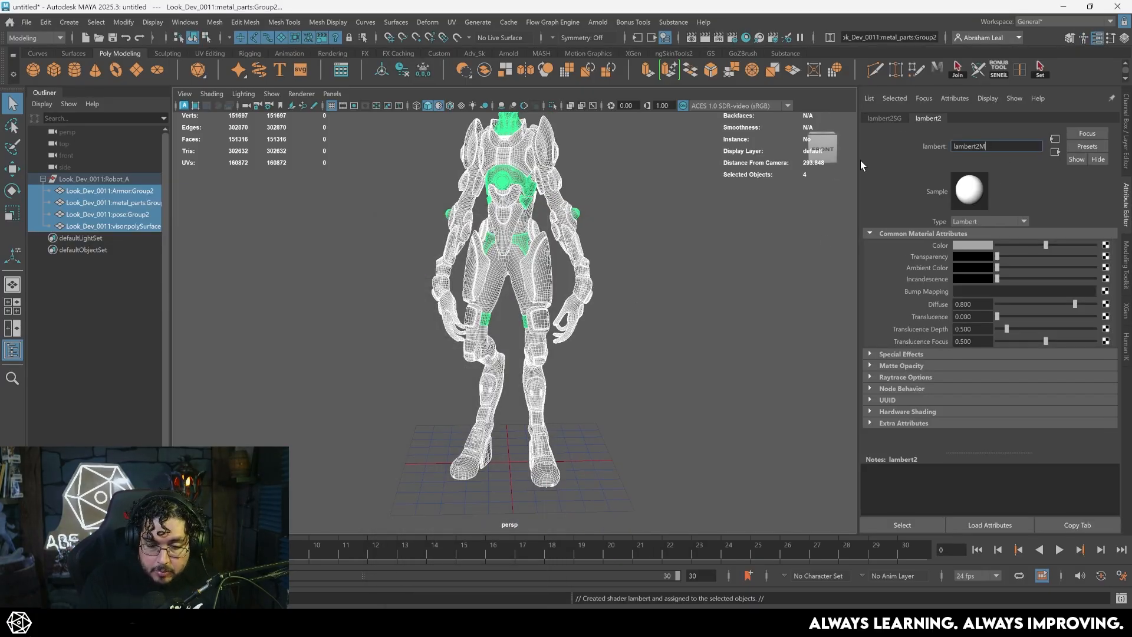
pyautogui.write('M_eCho13')
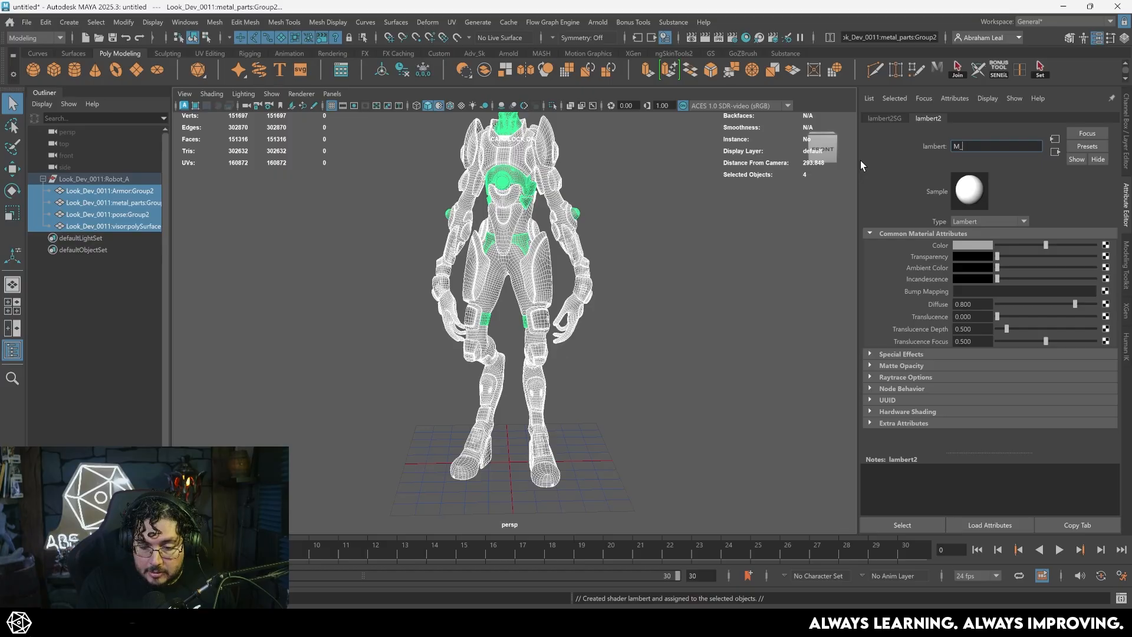
pyautogui.press('Return')
# - Connect a file node with Echo13_Color_1001.jpg to the colour and show textures in the viewport
pyautogui.click(1103, 246)
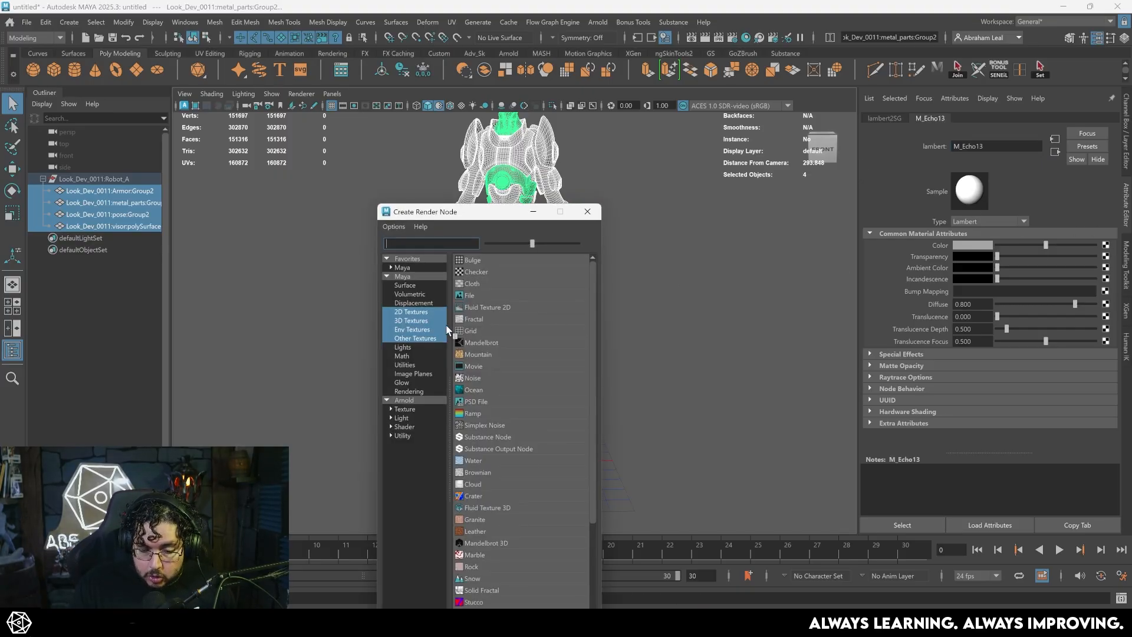
pyautogui.click(467, 296)
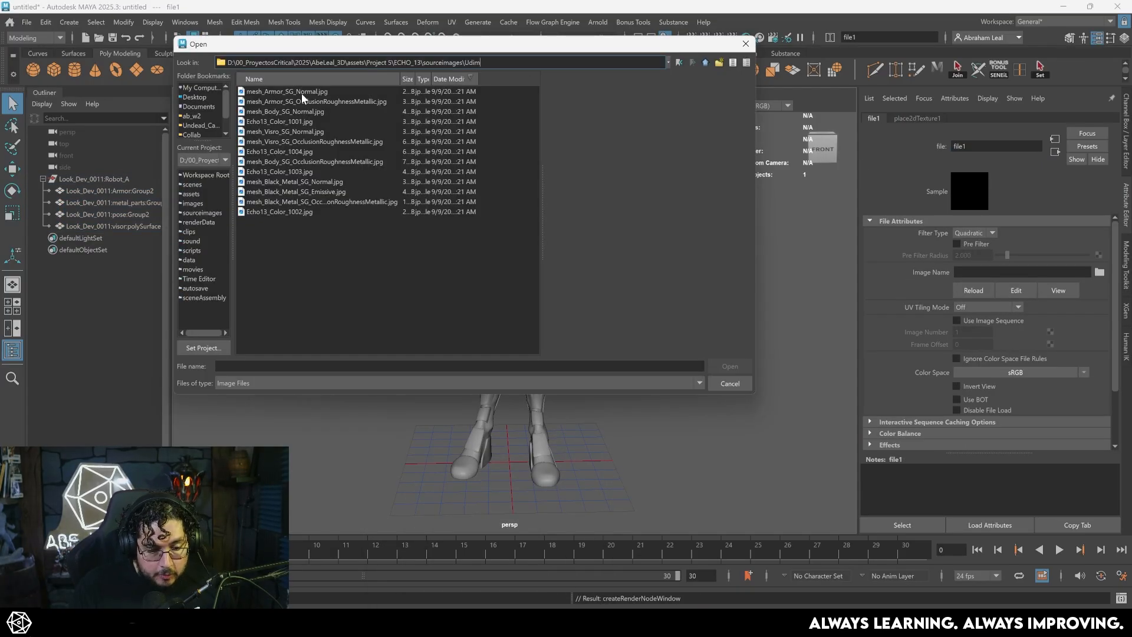
pyautogui.click(288, 120)
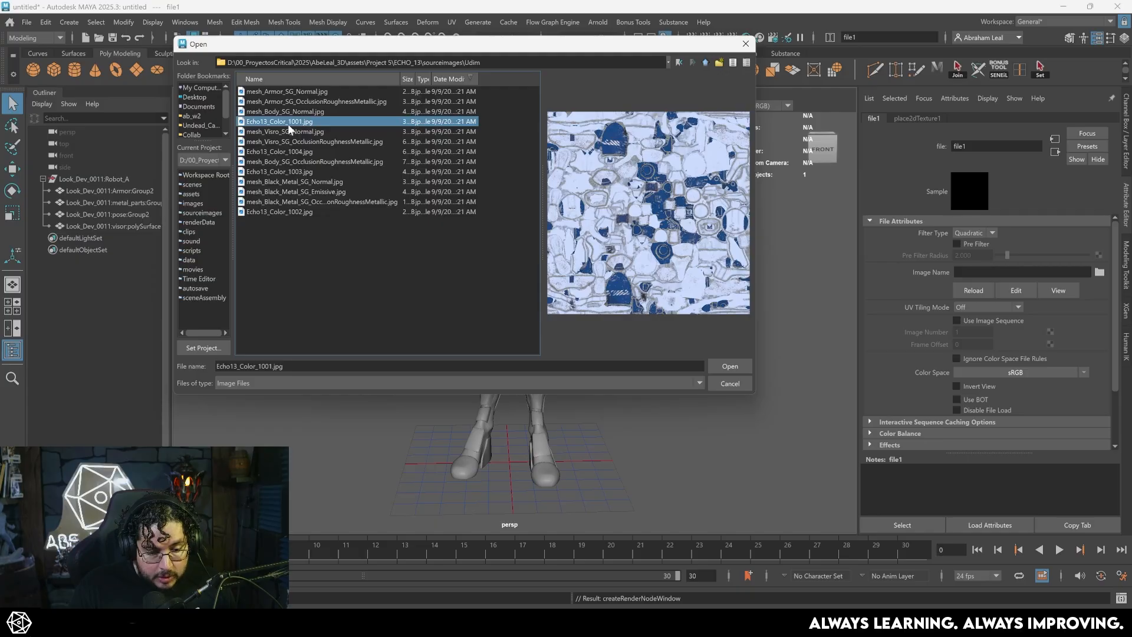
pyautogui.click(729, 366)
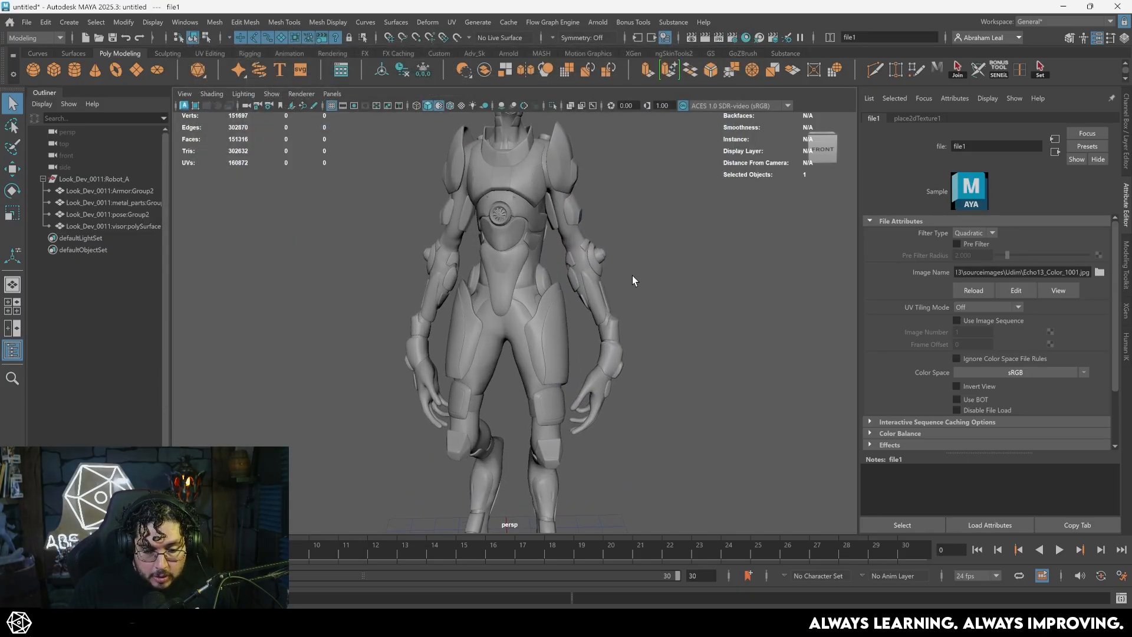
pyautogui.click(441, 104)
pyautogui.moveTo(566, 336)
pyautogui.keyDown('alt'); pyautogui.mouseDown()
pyautogui.moveTo(638, 388)
pyautogui.moveTo(635, 351)
pyautogui.moveTo(584, 319)
pyautogui.mouseUp(); pyautogui.keyUp('alt')
pyautogui.keyDown('alt'); pyautogui.moveTo(584, 319); pyautogui.dragTo(562, 300, button='right'); pyautogui.keyUp('alt')
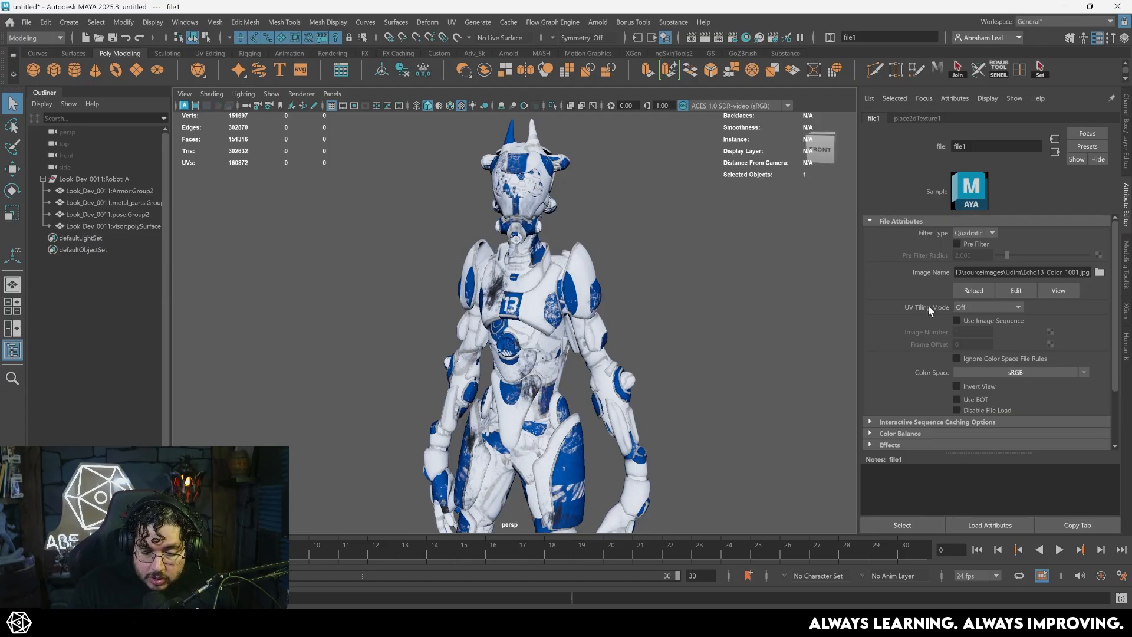
# - Set UV Tiling Mode to UDIM (Mari), generate the preview, and verify all four tiles on the robot
pyautogui.click(975, 307)
pyautogui.click(974, 355)
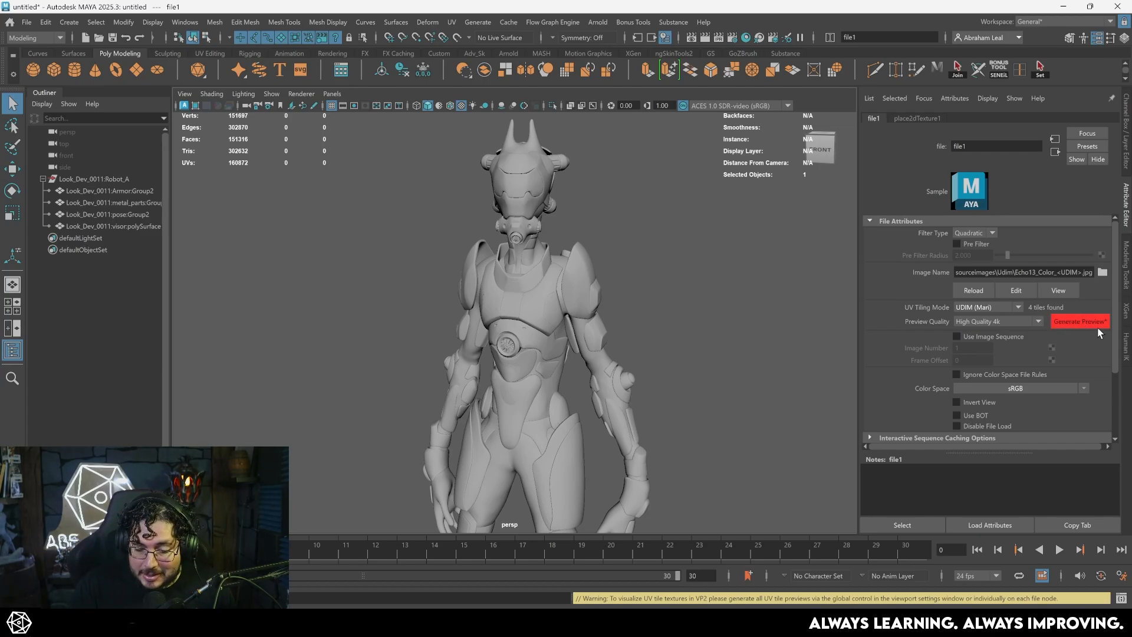
pyautogui.click(1079, 321)
pyautogui.moveTo(687, 343)
pyautogui.keyDown('alt'); pyautogui.mouseDown()
pyautogui.moveTo(604, 361)
pyautogui.moveTo(620, 372)
pyautogui.mouseUp(); pyautogui.keyUp('alt')
pyautogui.keyDown('alt'); pyautogui.moveTo(619, 372); pyautogui.dragTo(646, 399, button='right'); pyautogui.keyUp('alt')
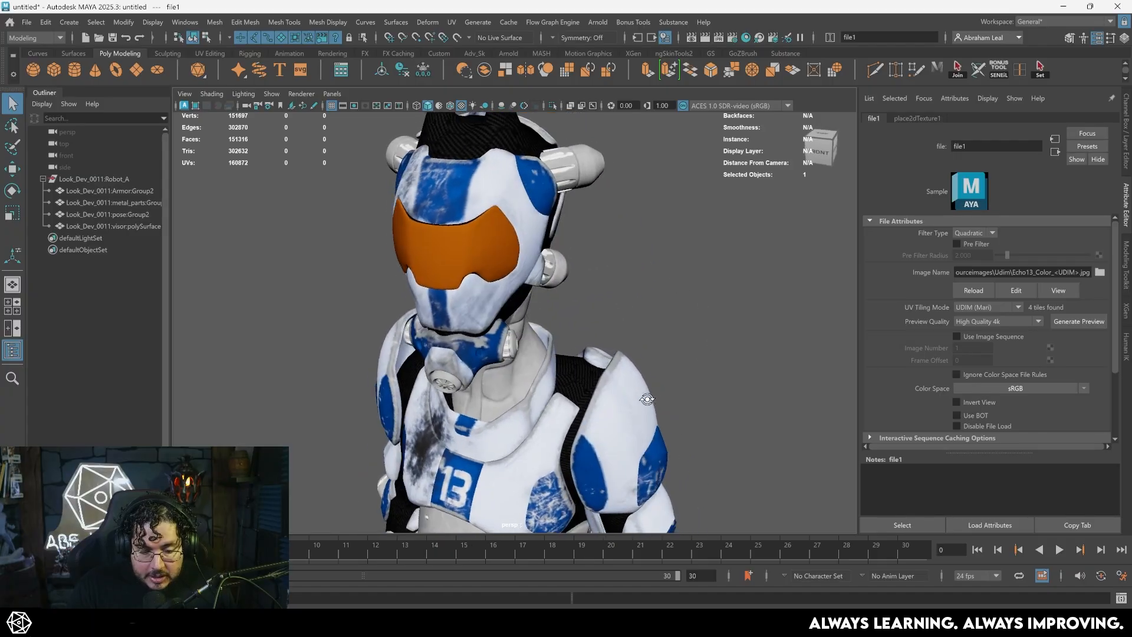
pyautogui.keyDown('alt'); pyautogui.moveTo(647, 399); pyautogui.dragTo(567, 354); pyautogui.keyUp('alt')
pyautogui.keyDown('alt'); pyautogui.moveTo(566, 354); pyautogui.dragTo(506, 279, button='right'); pyautogui.keyUp('alt')
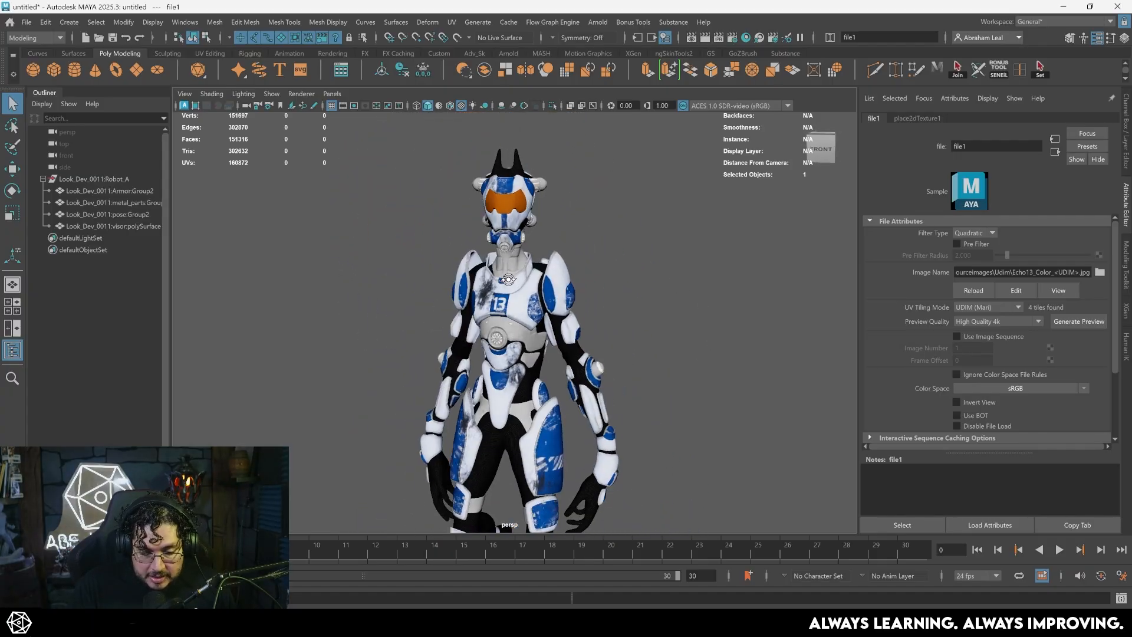
pyautogui.keyDown('alt'); pyautogui.moveTo(507, 281); pyautogui.dragTo(498, 268); pyautogui.keyUp('alt')
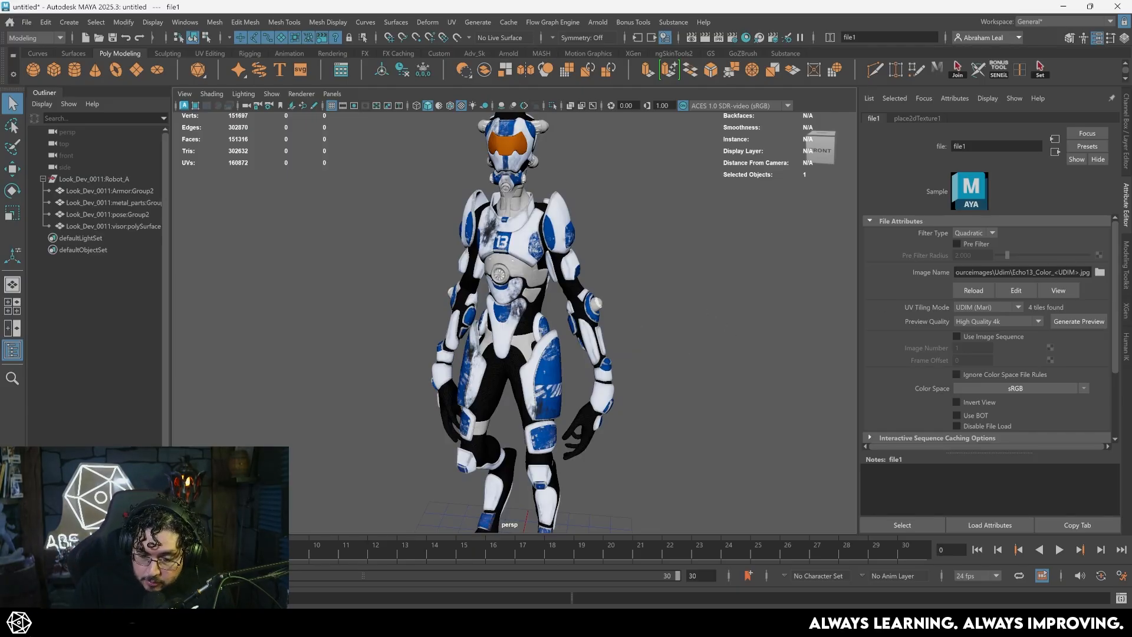
pyautogui.moveTo(1055, 272); pyautogui.dragTo(1079, 271)
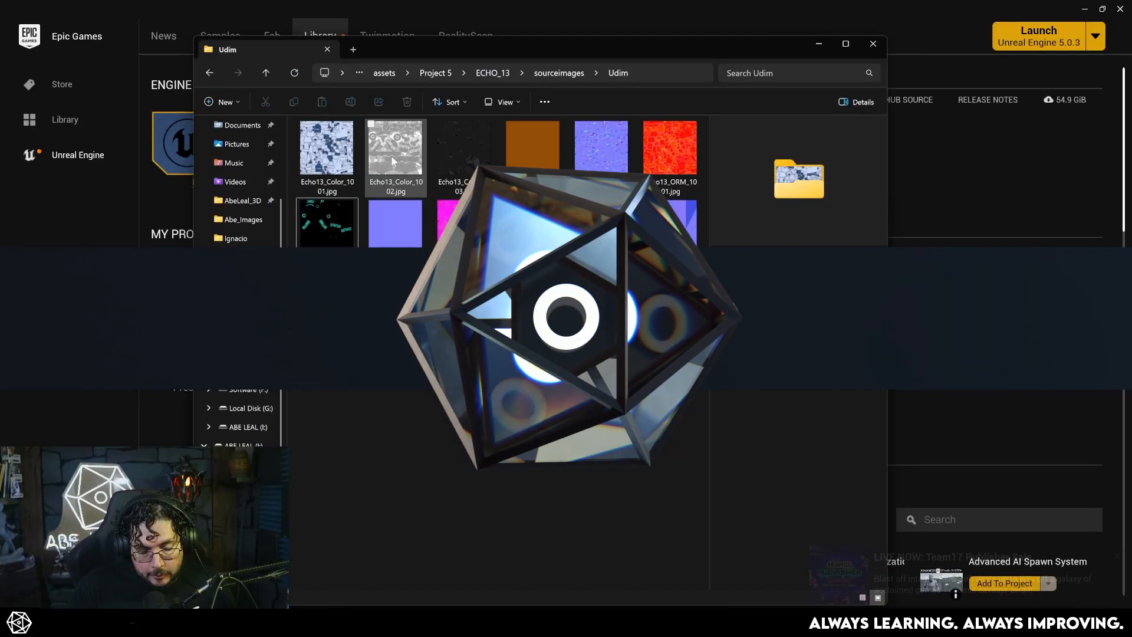
# - Open the Presentation project from the Epic launcher
pyautogui.click(24, 356)
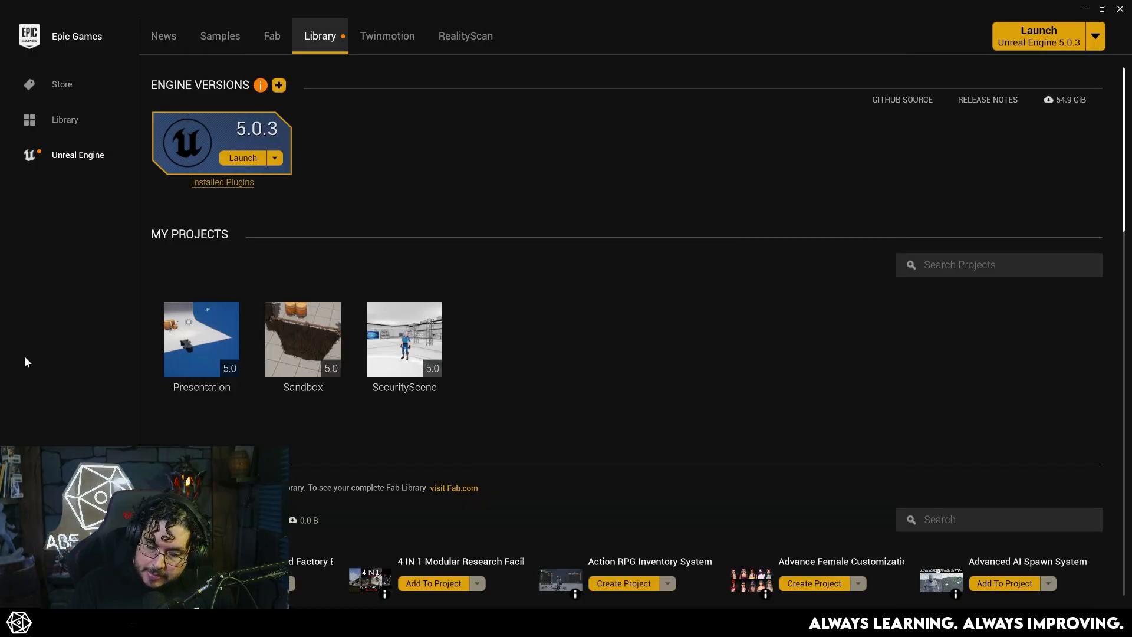
pyautogui.click(204, 359)
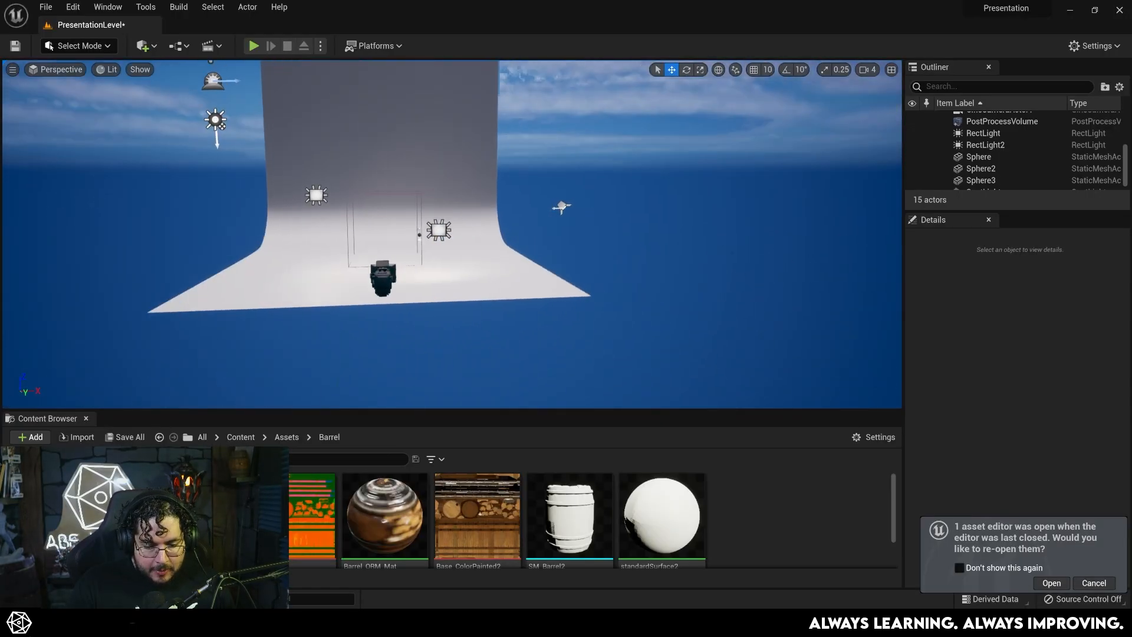
pyautogui.moveTo(583, 261)
pyautogui.mouseDown(button='right')
pyautogui.moveTo(619, 230)
pyautogui.moveTo(531, 257)
pyautogui.mouseUp(button='right')
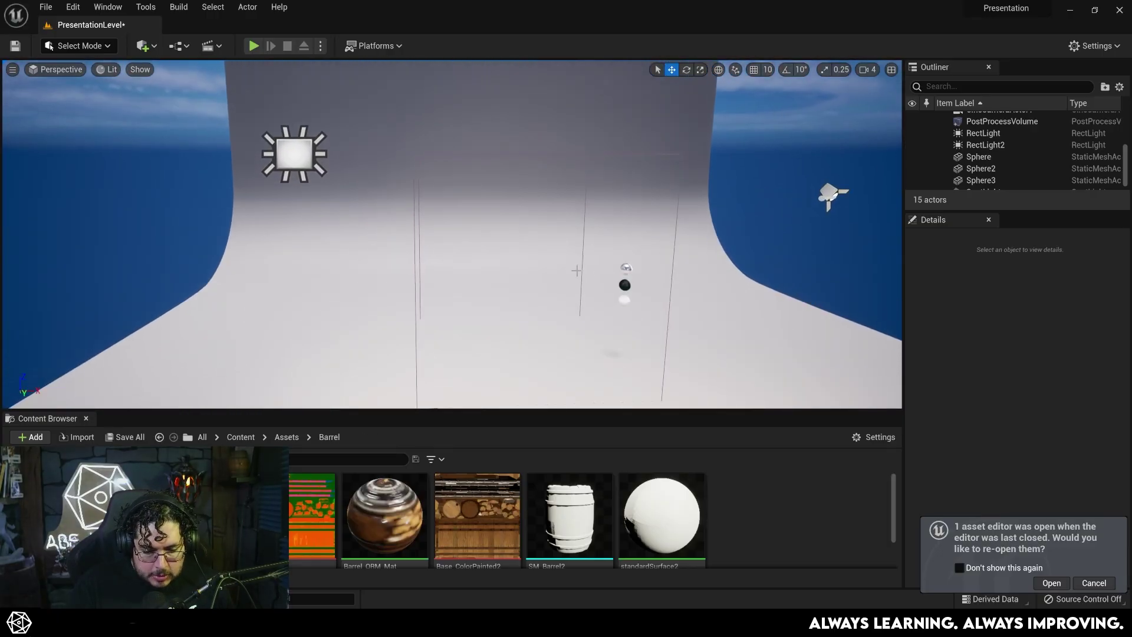
# - Create a new folder named Echo13 under the Content root in the Content Browser
pyautogui.click(286, 437)
pyautogui.click(240, 437)
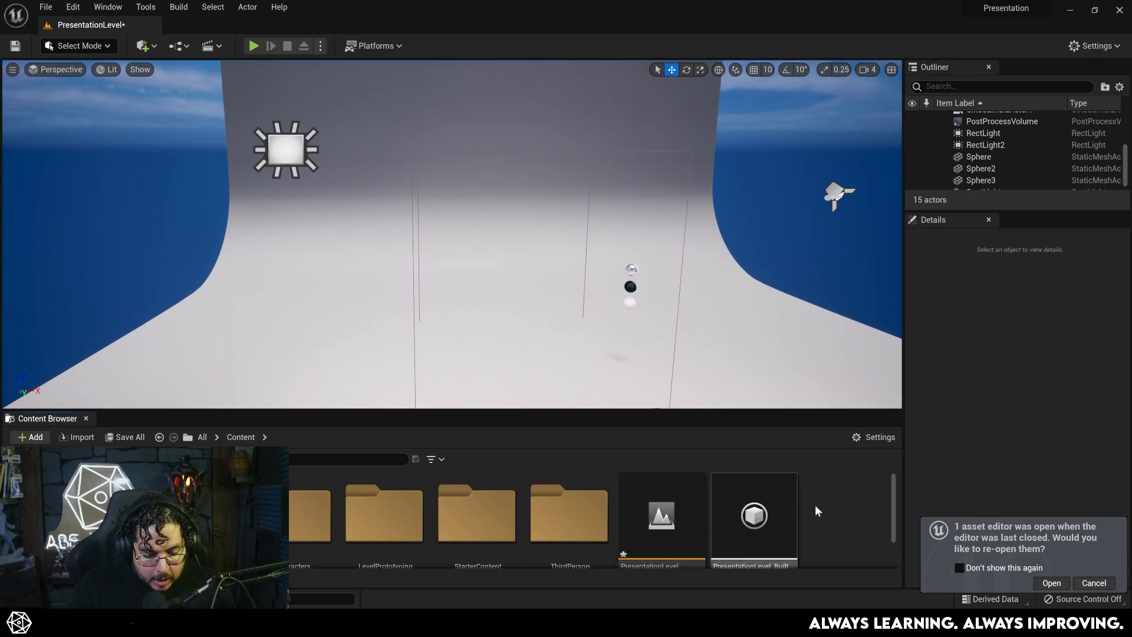
pyautogui.rightClick(816, 511)
pyautogui.click(901, 159)
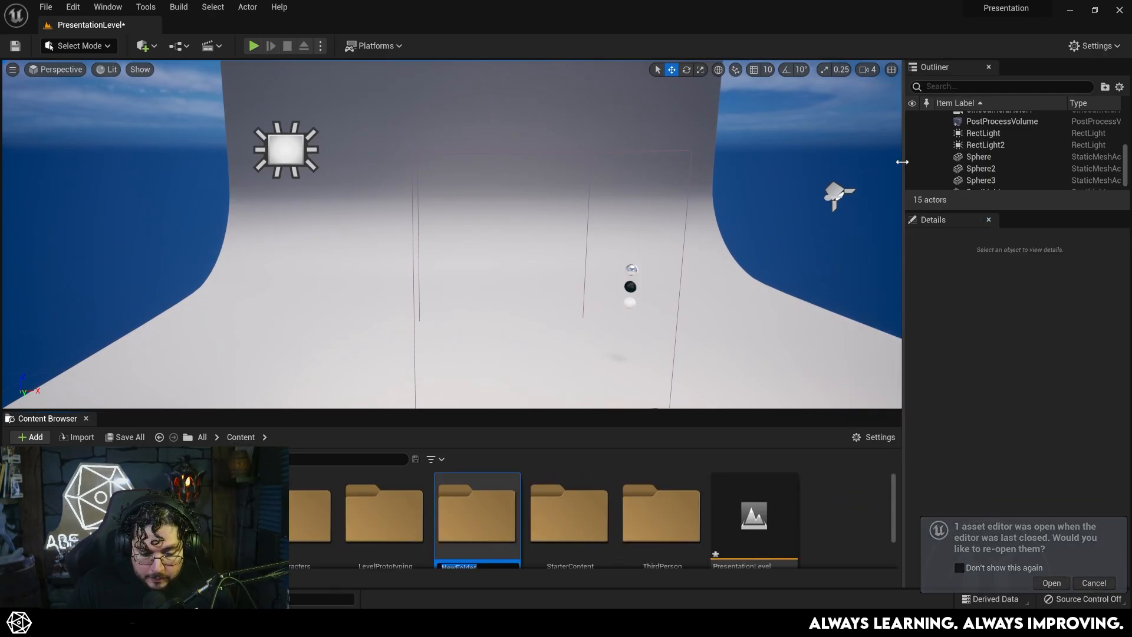
pyautogui.write('Echo13')
pyautogui.press('Return')
pyautogui.press('Return')
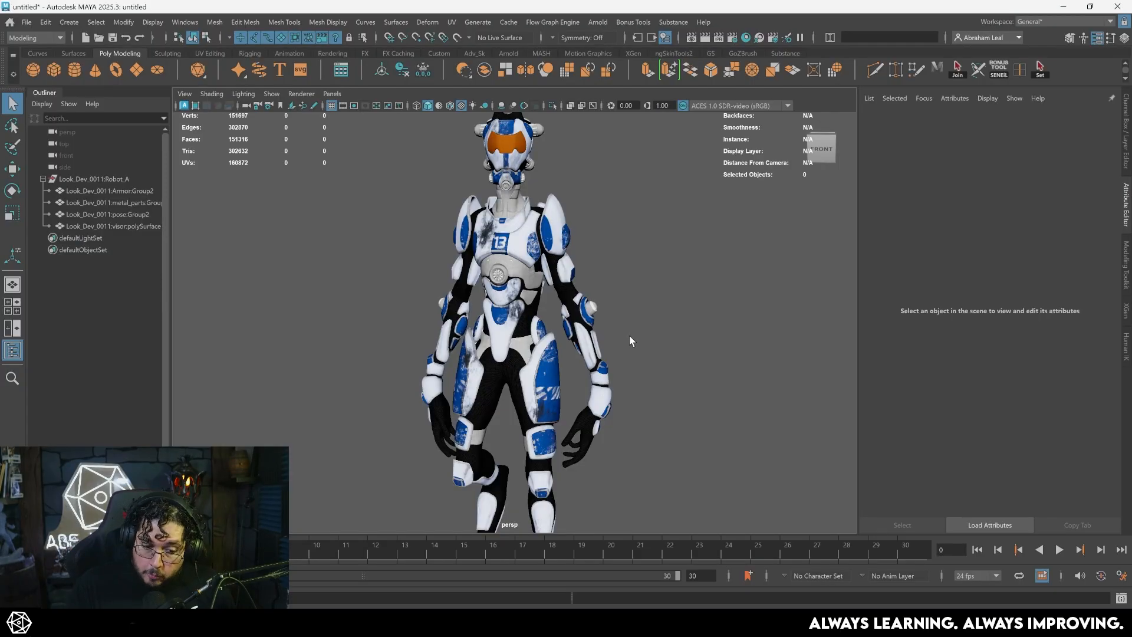
# - Export the selected Robot_A group as RobotA.fbx, overwriting the existing file
pyautogui.keyDown('shift'); pyautogui.click(132, 226); pyautogui.keyUp('shift')
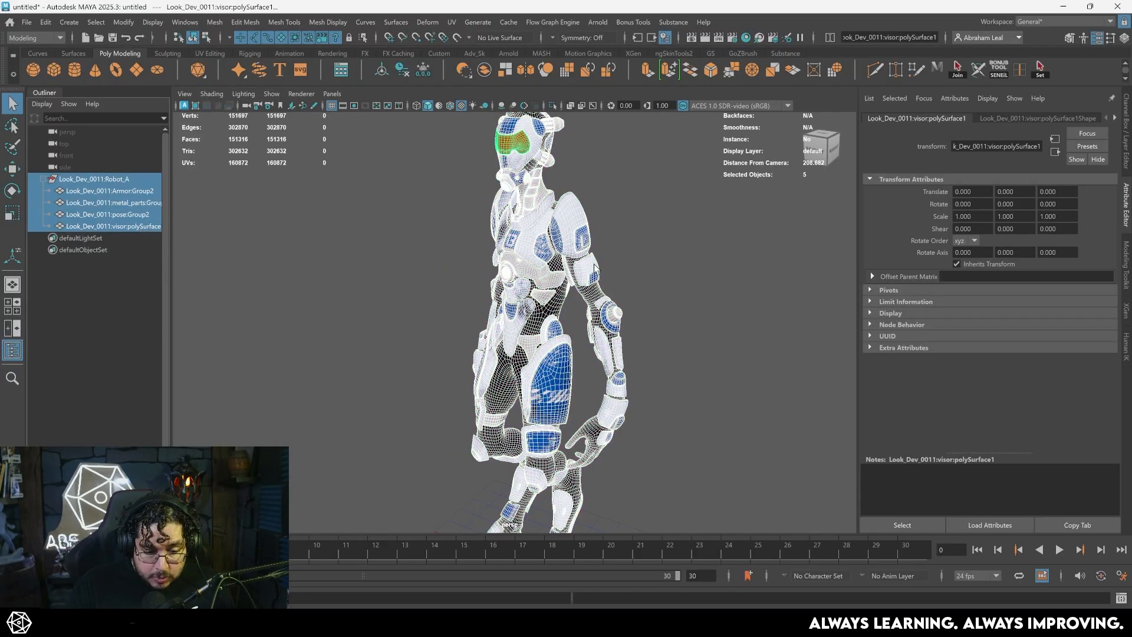
pyautogui.click(27, 23)
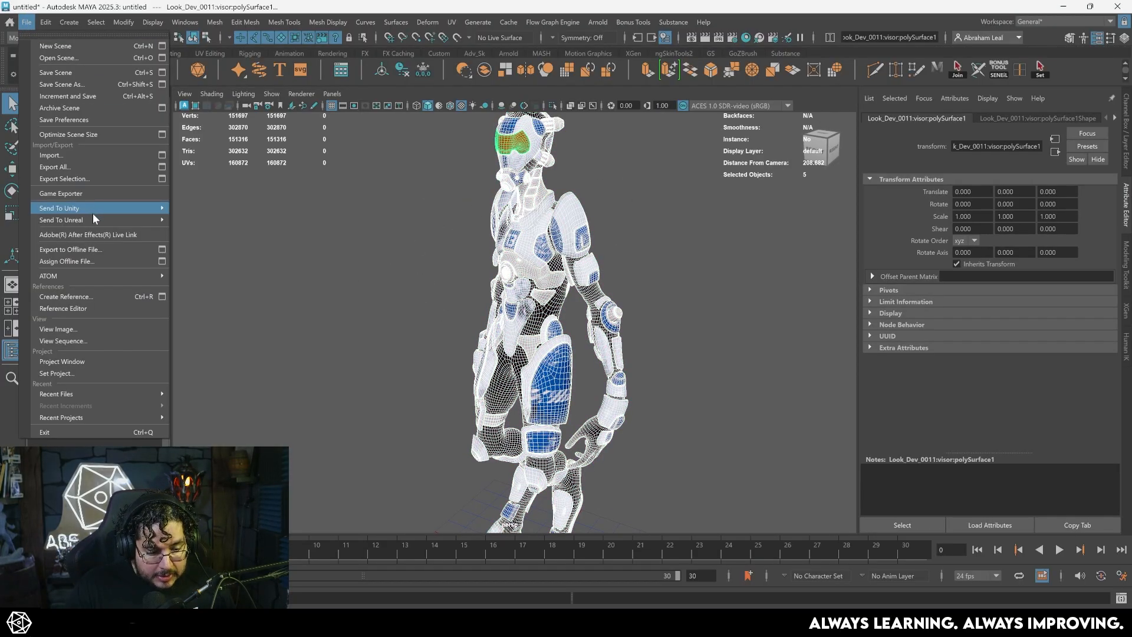
pyautogui.click(98, 178)
pyautogui.click(261, 91)
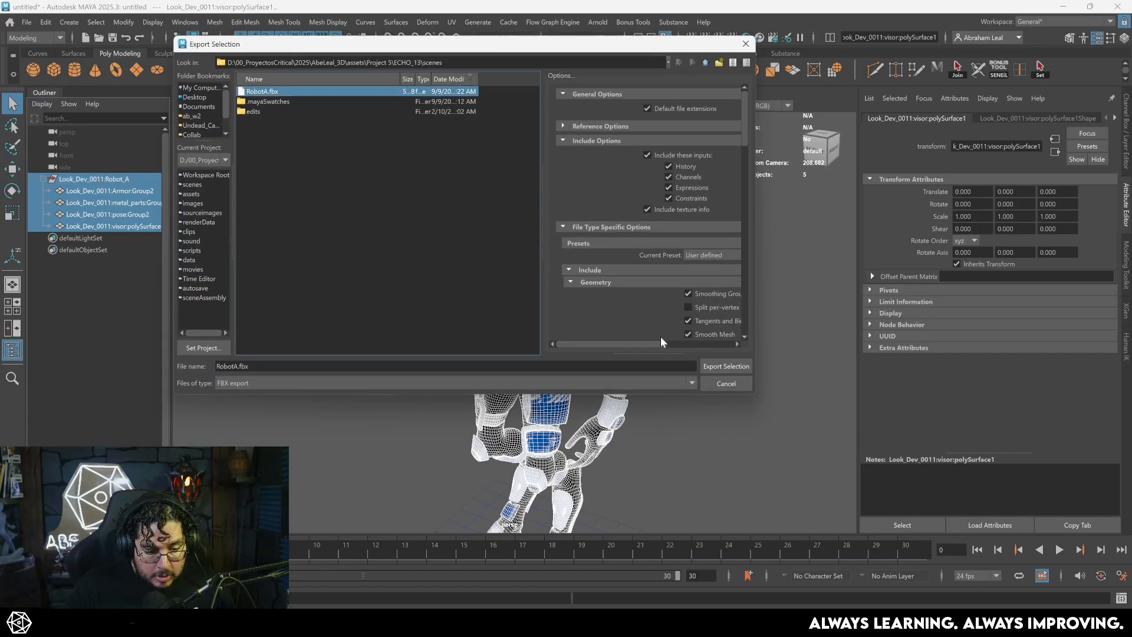
pyautogui.click(721, 365)
pyautogui.click(457, 242)
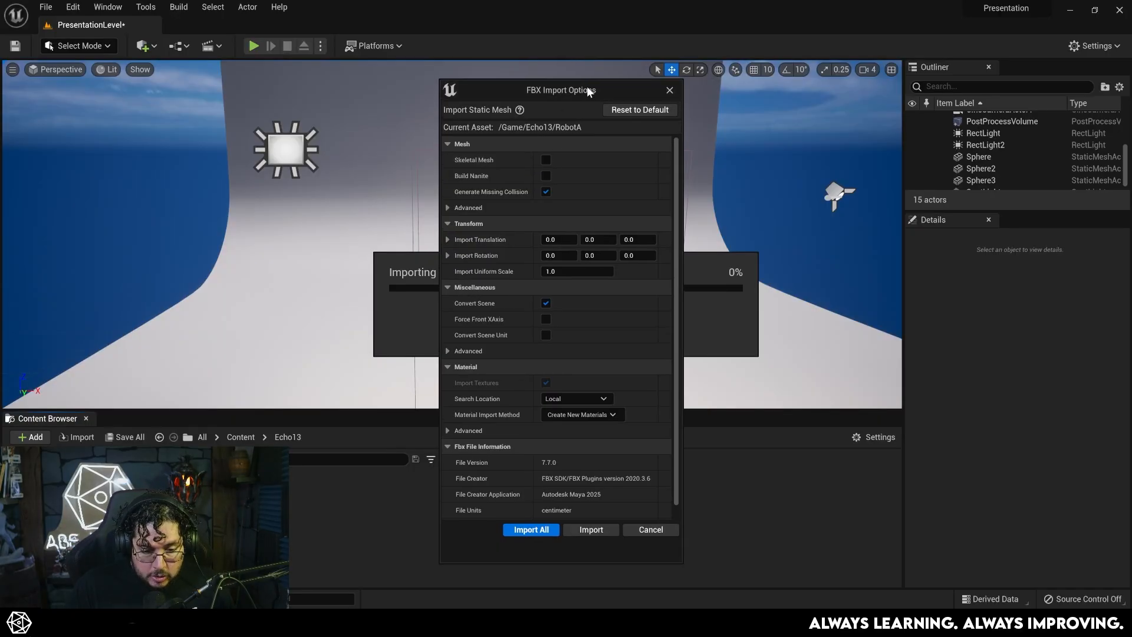
# - Import all RobotA meshes and drag the four mesh assets into the level
pyautogui.moveTo(577, 96); pyautogui.dragTo(586, 86)
pyautogui.click(600, 520)
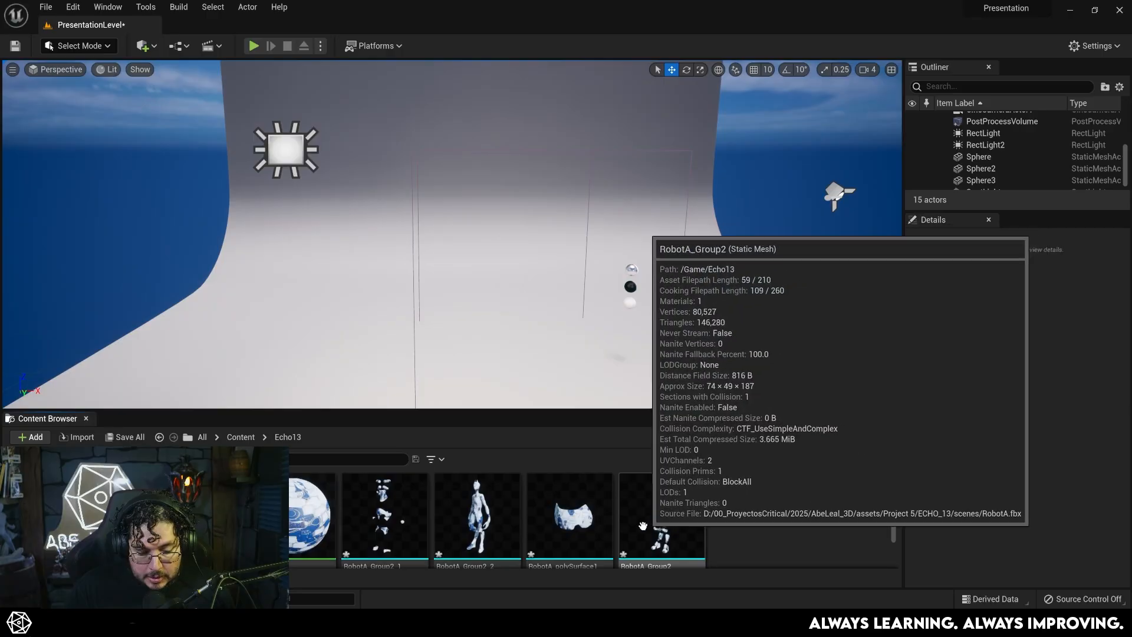
pyautogui.click(661, 518)
pyautogui.keyDown('ctrl'); pyautogui.click(478, 518); pyautogui.keyUp('ctrl')
pyautogui.keyDown('ctrl'); pyautogui.click(385, 517); pyautogui.keyUp('ctrl')
pyautogui.keyDown('ctrl'); pyautogui.click(570, 518); pyautogui.keyUp('ctrl')
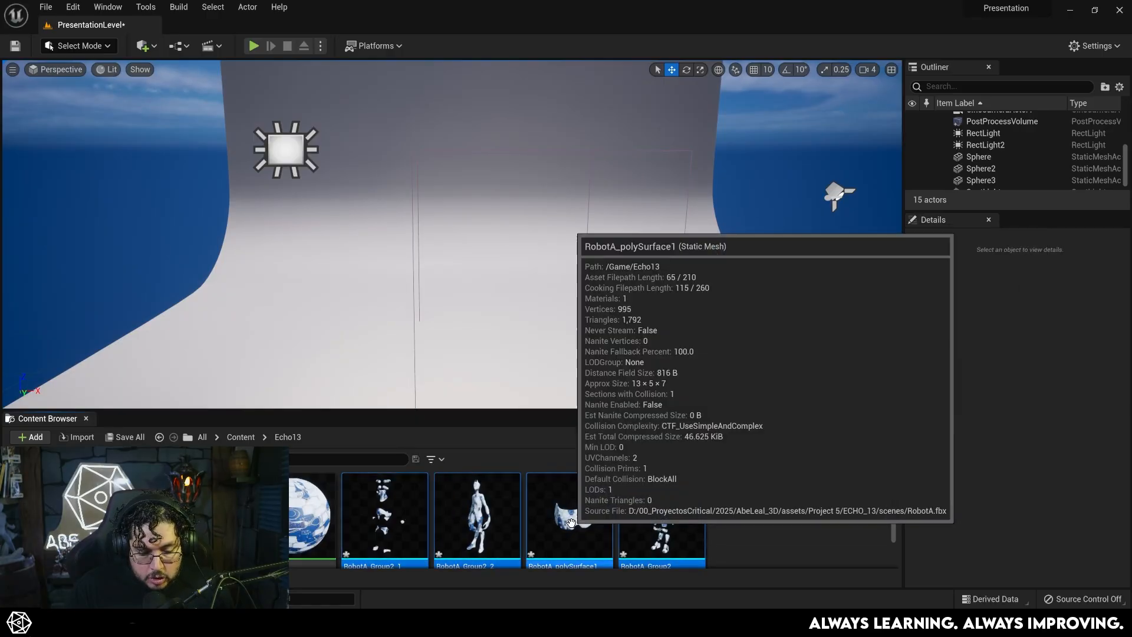
pyautogui.moveTo(570, 518)
pyautogui.mouseDown()
pyautogui.moveTo(567, 424)
pyautogui.moveTo(530, 266)
pyautogui.mouseUp()
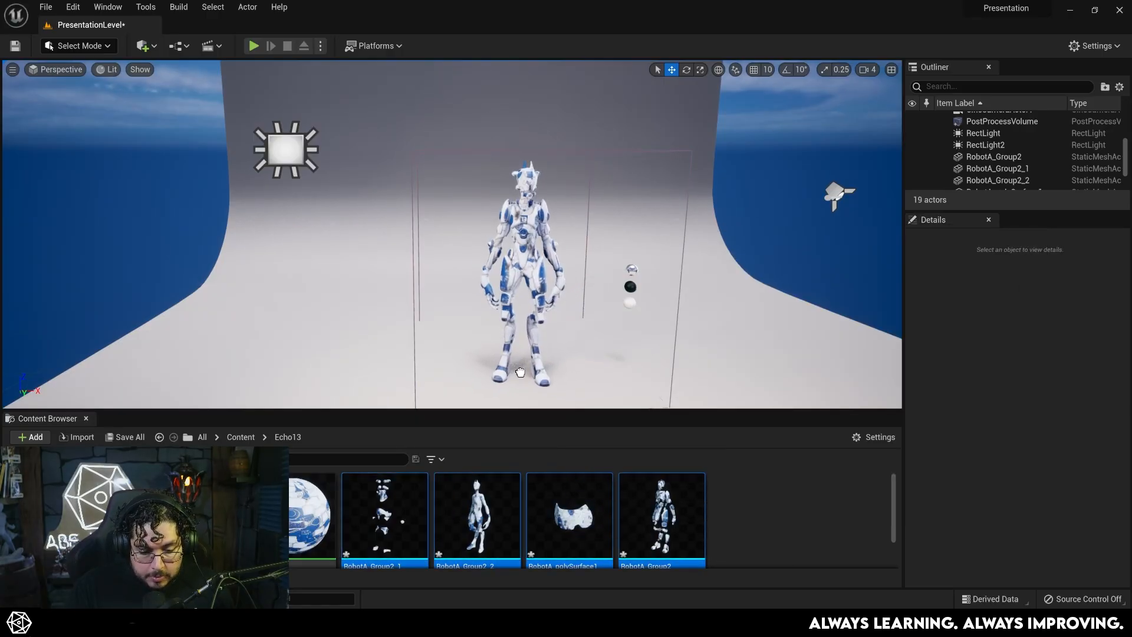
# - Orbit around the placed robot to inspect it from the front and side
pyautogui.moveTo(532, 265); pyautogui.dragTo(442, 247, button='right')
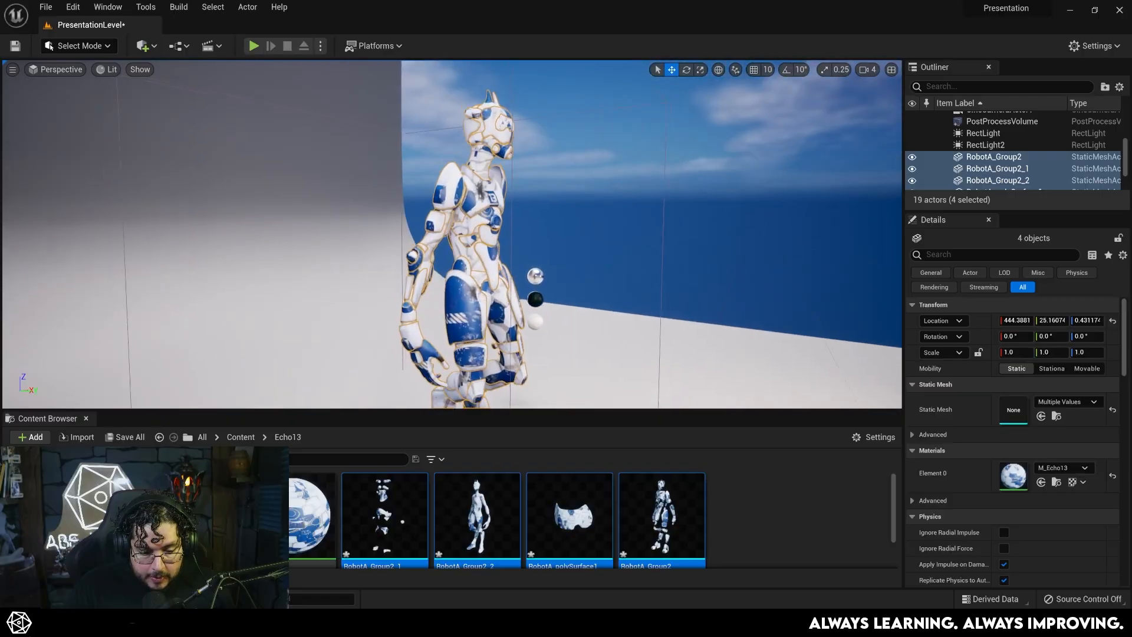
pyautogui.moveTo(642, 226); pyautogui.dragTo(530, 265, button='right')
pyautogui.click(518, 275)
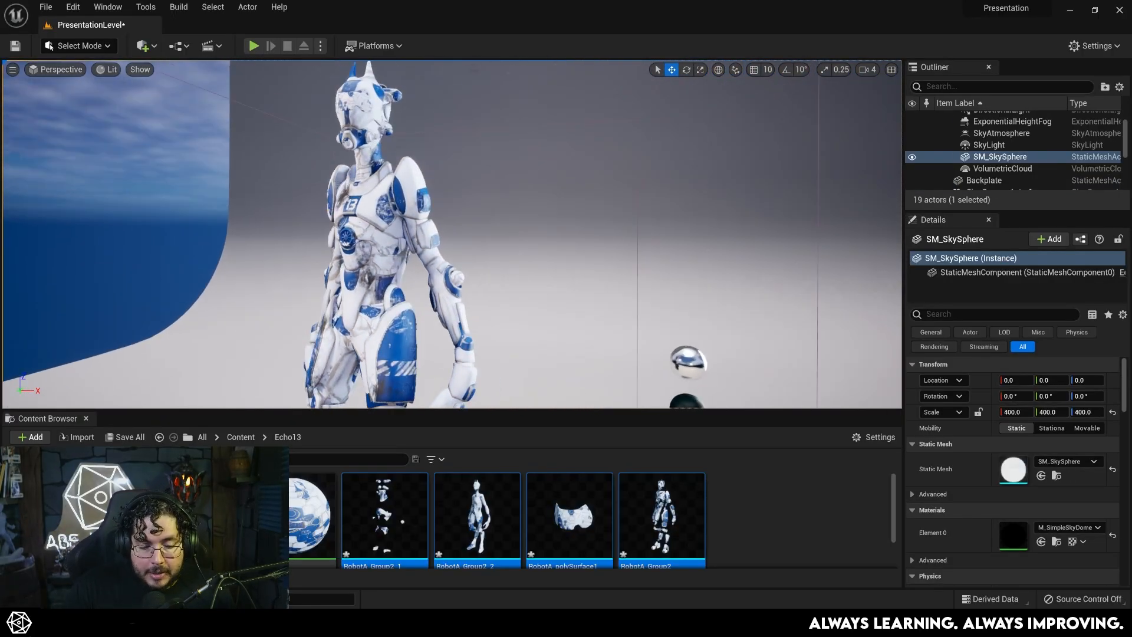
pyautogui.moveTo(518, 274); pyautogui.dragTo(398, 266, button='right')
pyautogui.moveTo(460, 247); pyautogui.dragTo(398, 230, button='right')
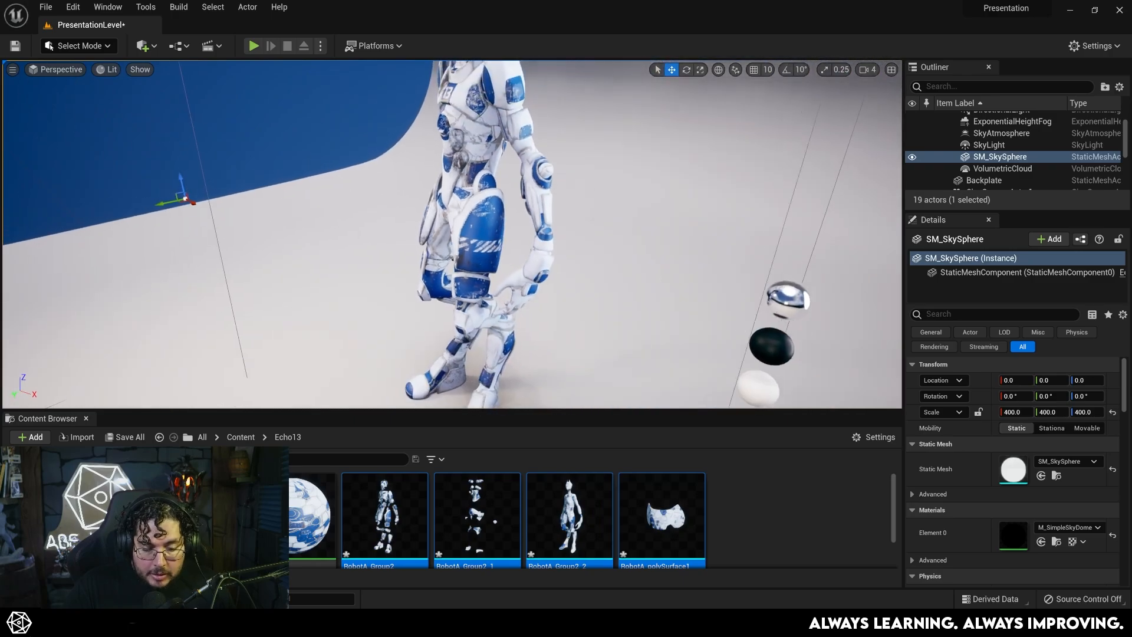
pyautogui.moveTo(460, 248); pyautogui.dragTo(531, 265, button='right')
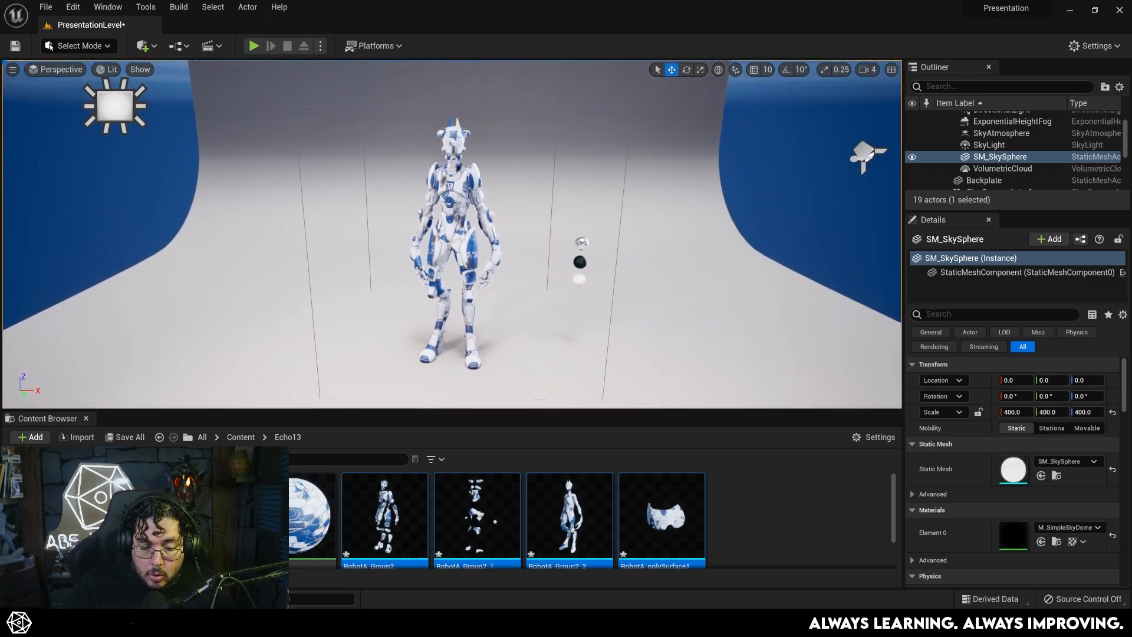
pyautogui.moveTo(460, 247); pyautogui.dragTo(477, 257, button='right')
pyautogui.click(73, 7)
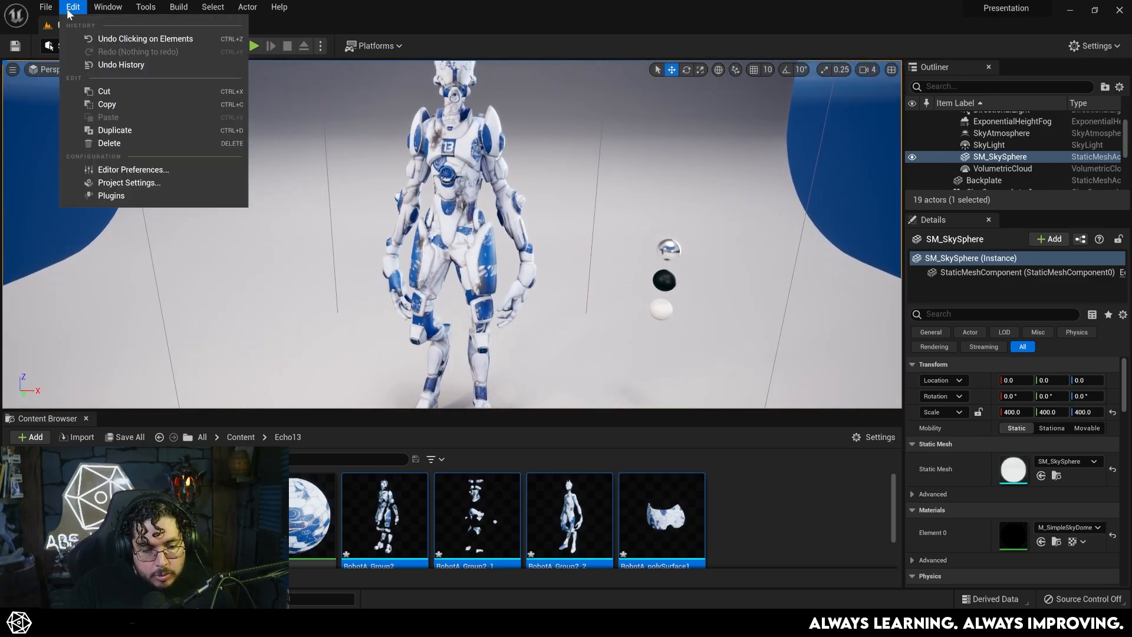
# - Enable virtual texture support in Project Settings, save the new assets and restart the editor
pyautogui.click(128, 183)
pyautogui.write('virtu')
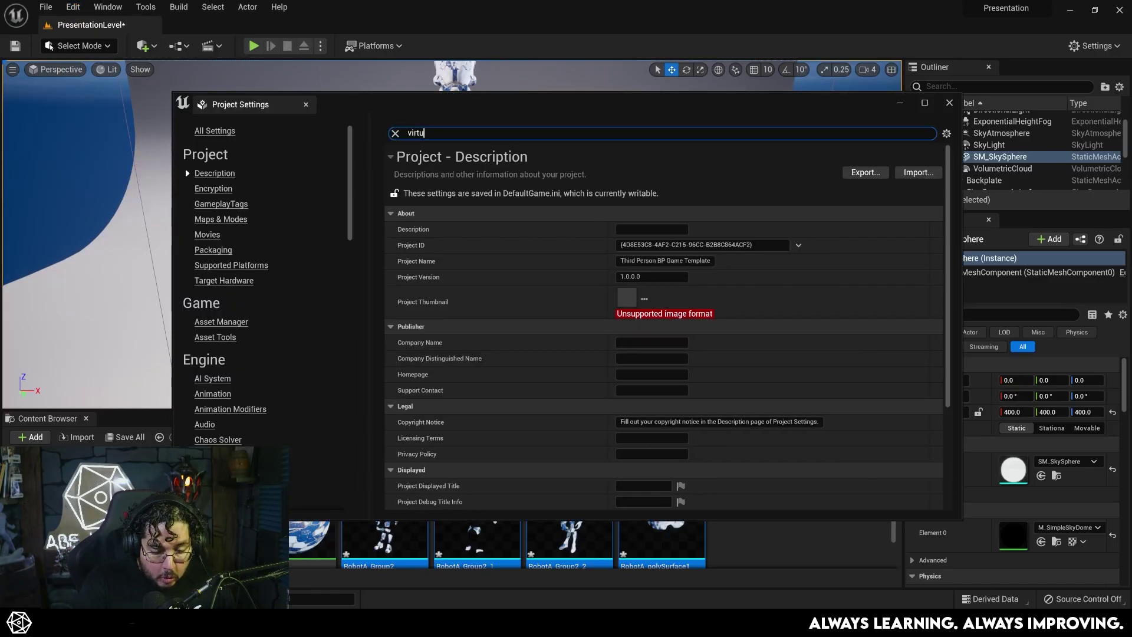
pyautogui.write('al')
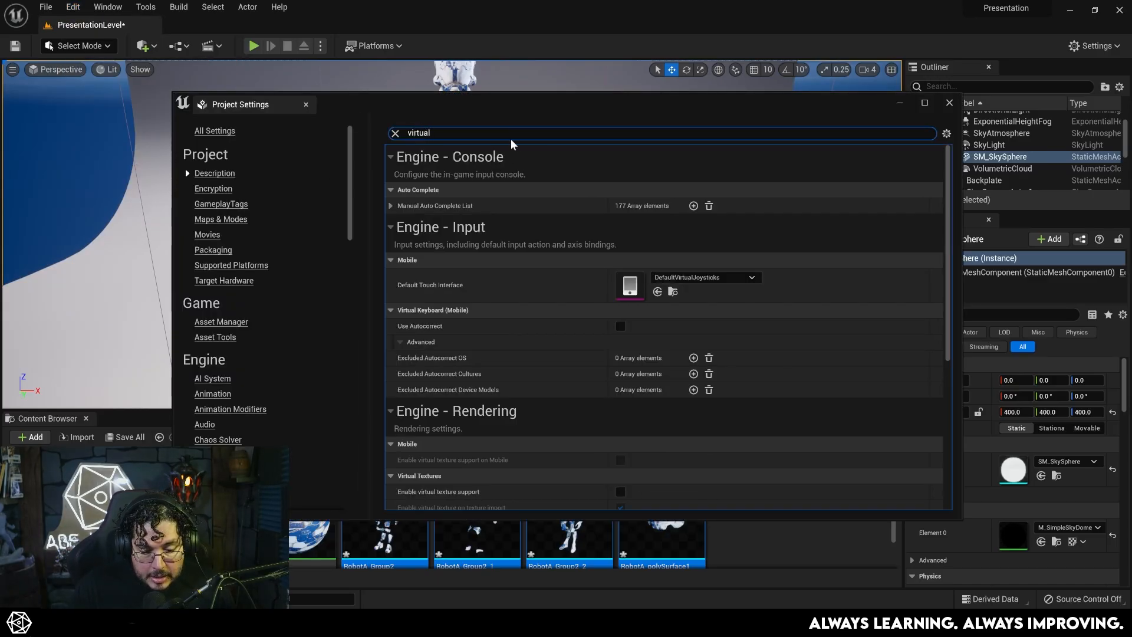
pyautogui.write(' tex')
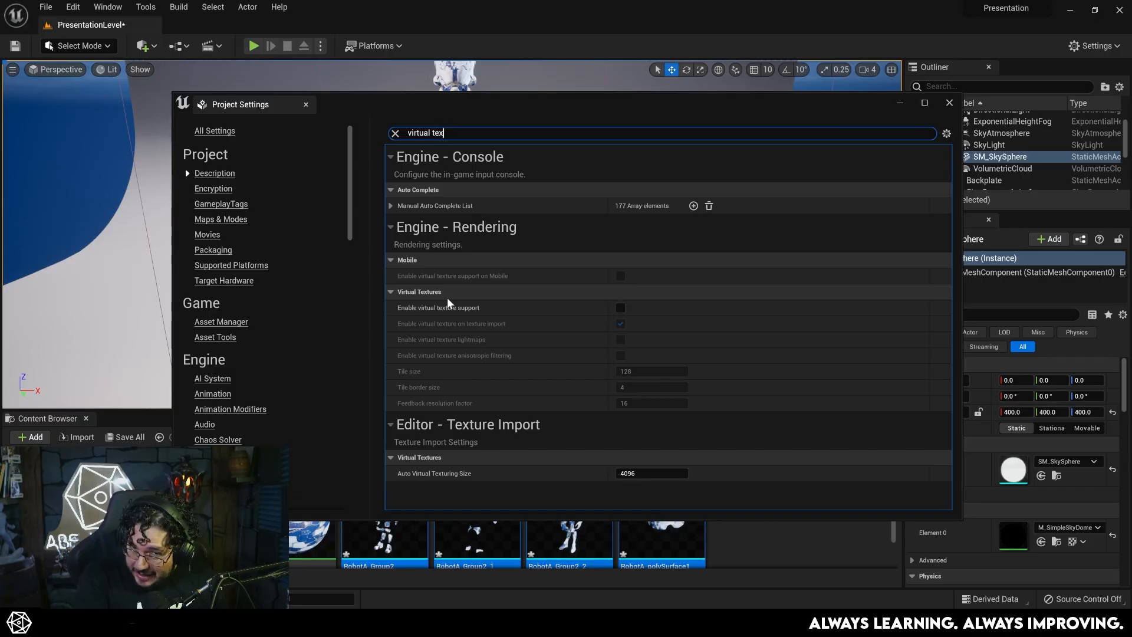
pyautogui.click(621, 307)
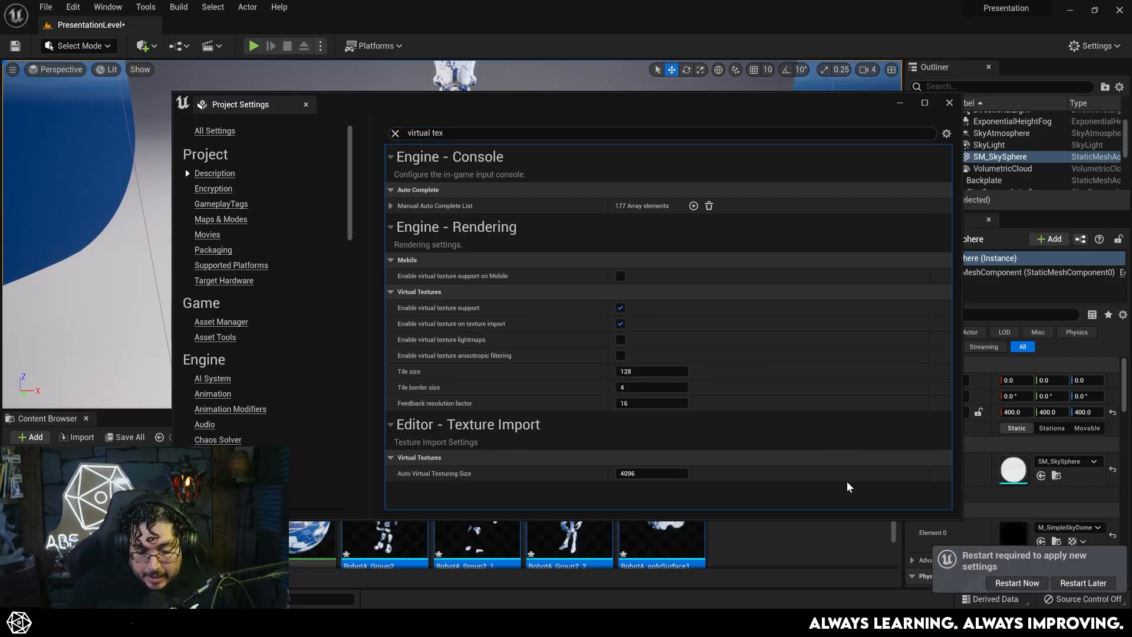
pyautogui.click(1018, 583)
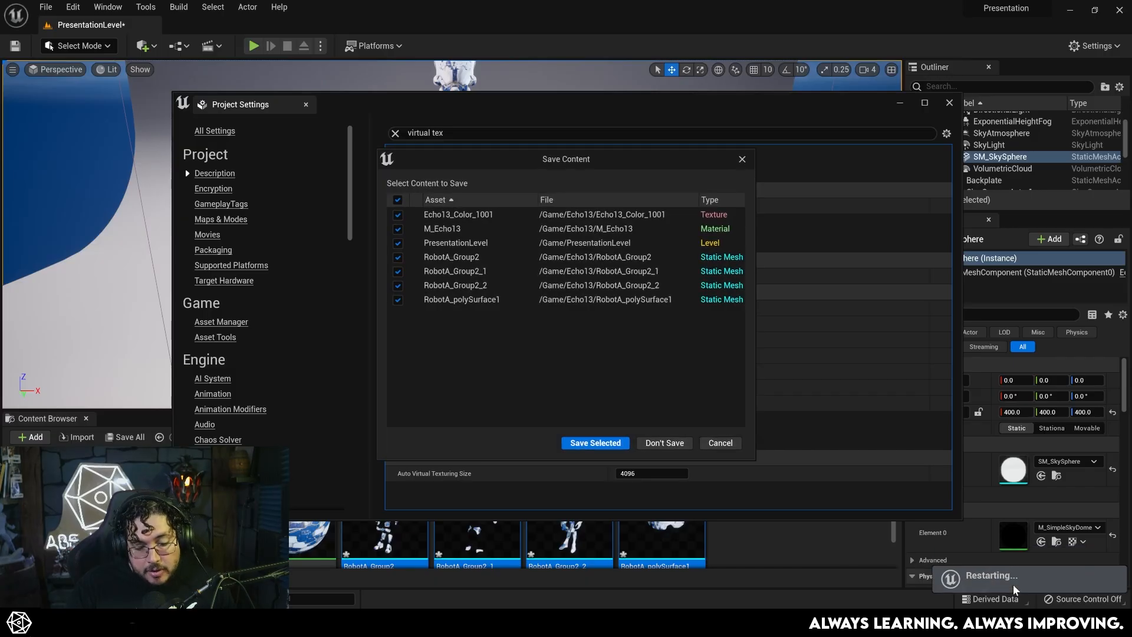
pyautogui.click(594, 443)
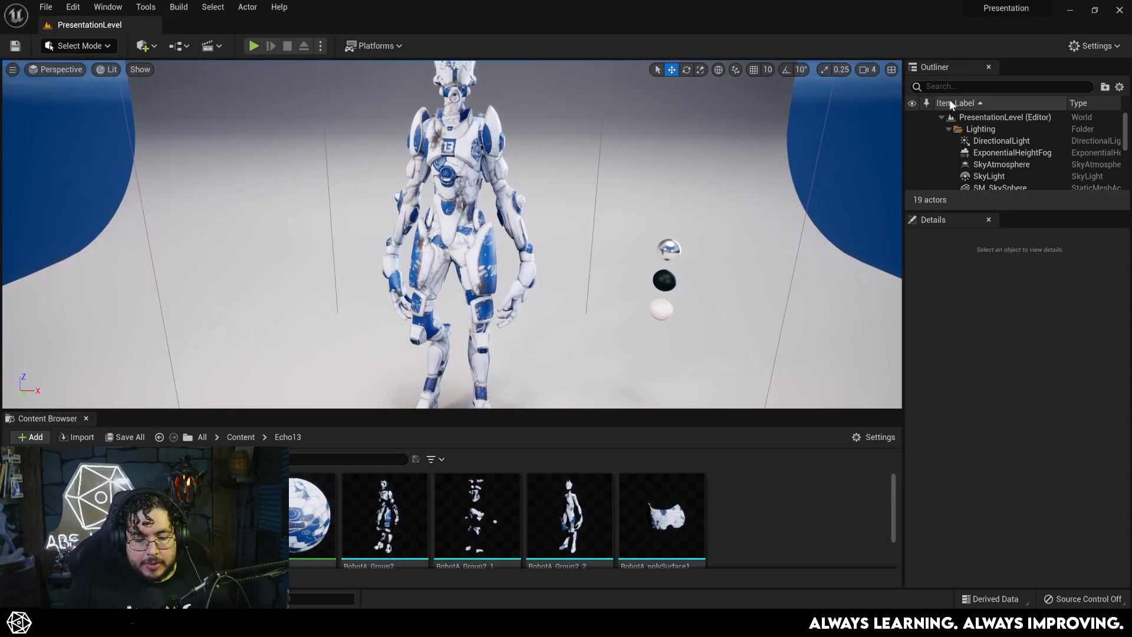
# - Delete the old Echo13_Color_1001 texture from the Echo13 folder
pyautogui.moveTo(451, 235); pyautogui.dragTo(451, 177, button='right')
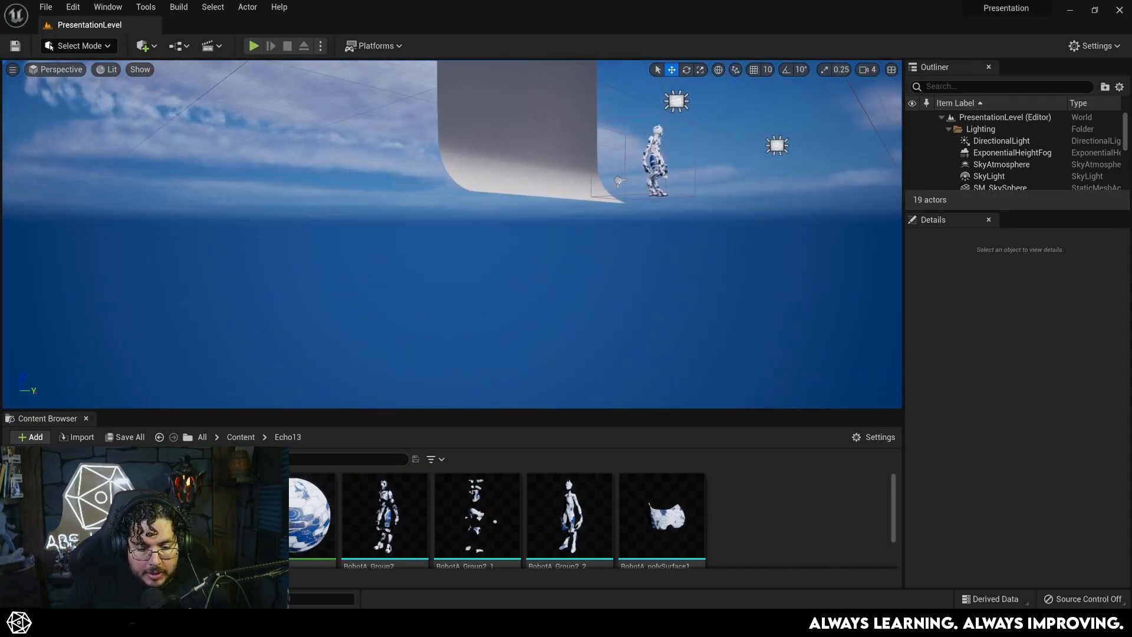
pyautogui.moveTo(676, 271)
pyautogui.mouseDown(button='right')
pyautogui.moveTo(592, 241)
pyautogui.moveTo(566, 177)
pyautogui.moveTo(548, 230)
pyautogui.moveTo(575, 257)
pyautogui.moveTo(575, 283)
pyautogui.mouseUp(button='right')
pyautogui.moveTo(420, 412); pyautogui.dragTo(419, 309)
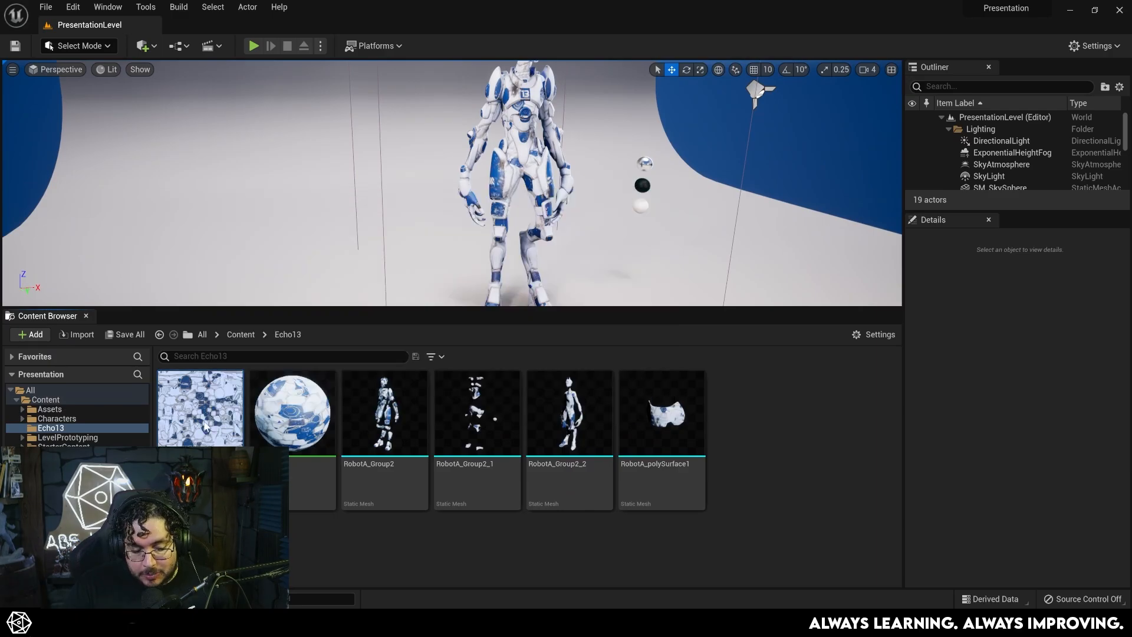
pyautogui.press('Delete')
pyautogui.click(531, 500)
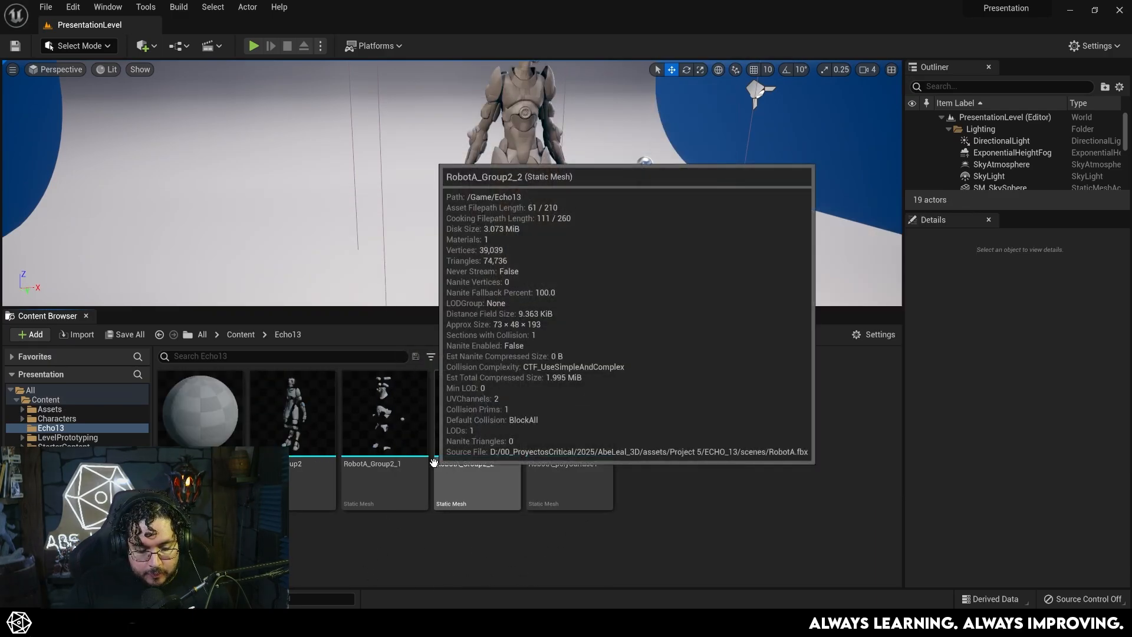
# - Import the UDIM colour tiles as the Echo13_Color virtual texture and preview it
pyautogui.hotkey('alt', 'Tab')
pyautogui.doubleClick(777, 177)
pyautogui.moveTo(416, 49); pyautogui.dragTo(875, 34)
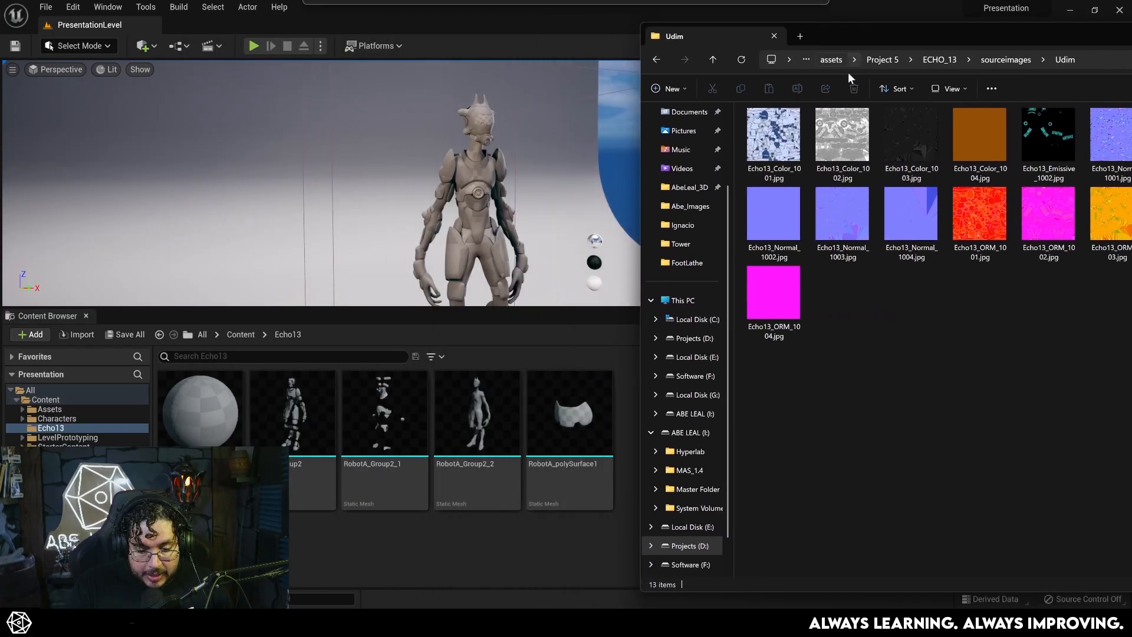
pyautogui.click(774, 142)
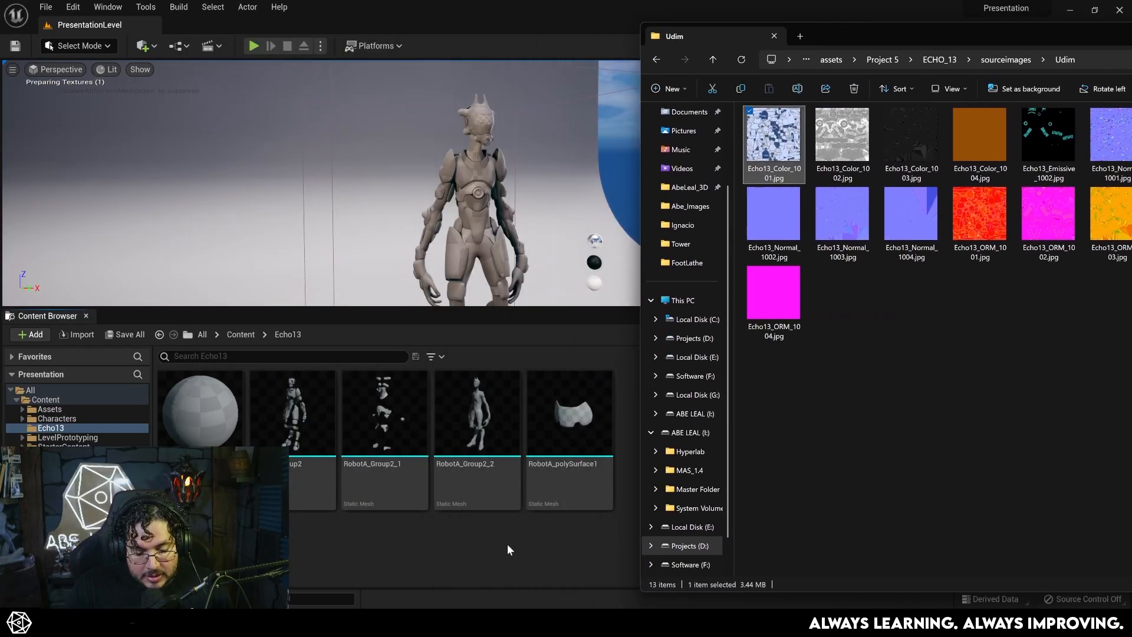
pyautogui.moveTo(662, 438)
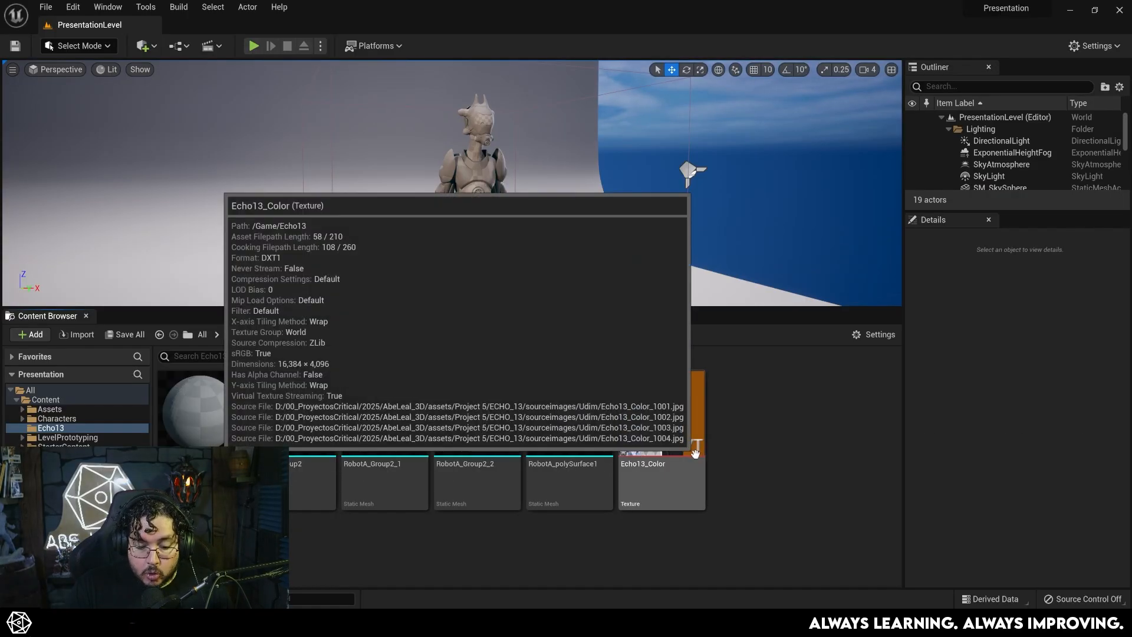
pyautogui.doubleClick(661, 482)
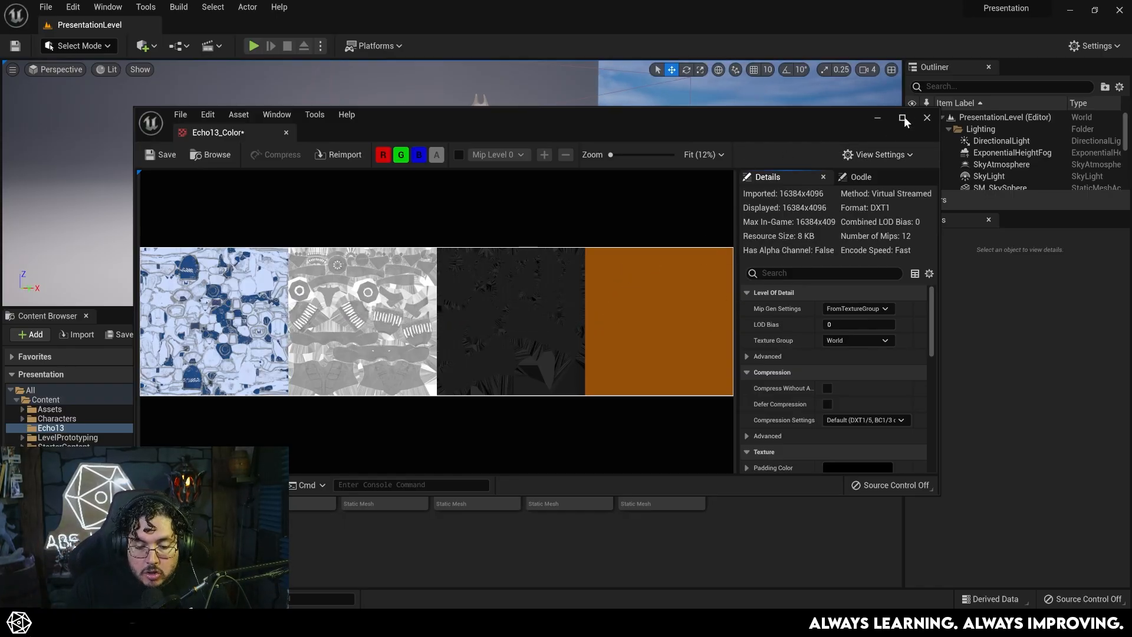
pyautogui.click(926, 117)
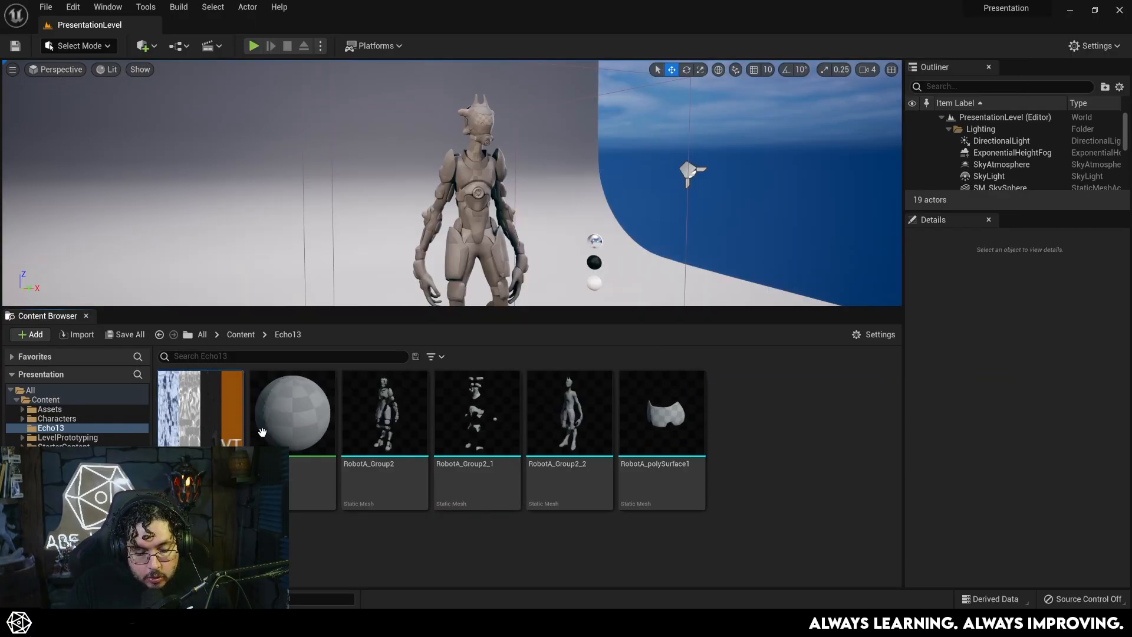
# - Wire the Echo13_Color texture sample's RGB into M_Echo13's Base Color
pyautogui.doubleClick(292, 412)
pyautogui.moveTo(444, 116); pyautogui.dragTo(579, 103)
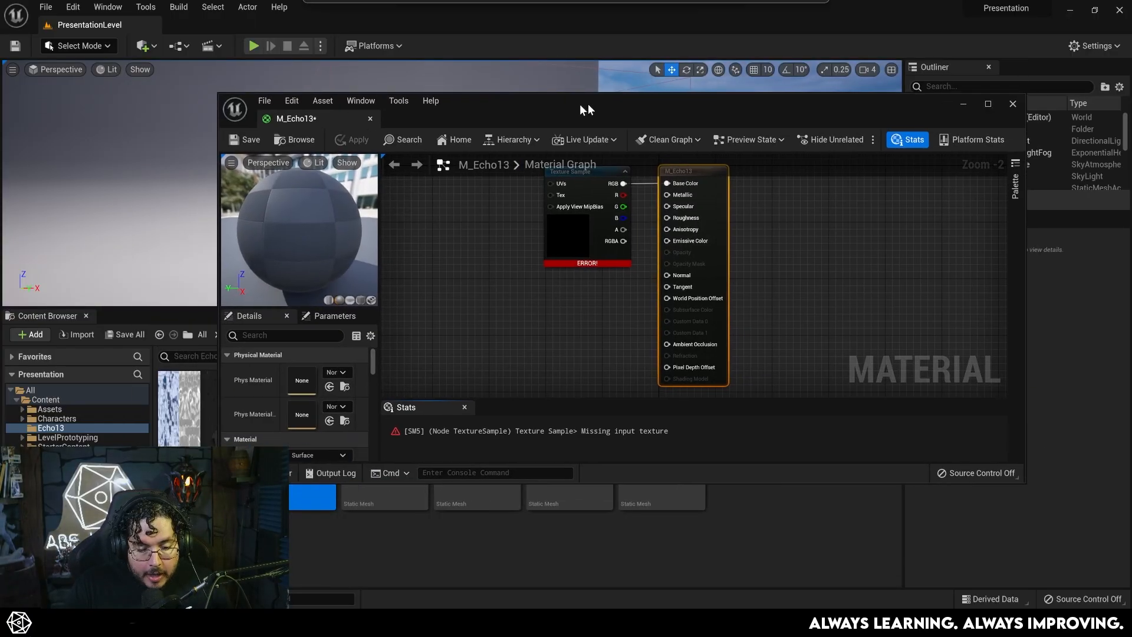
pyautogui.moveTo(626, 205)
pyautogui.mouseDown()
pyautogui.moveTo(564, 330)
pyautogui.moveTo(565, 271)
pyautogui.moveTo(696, 278)
pyautogui.mouseUp()
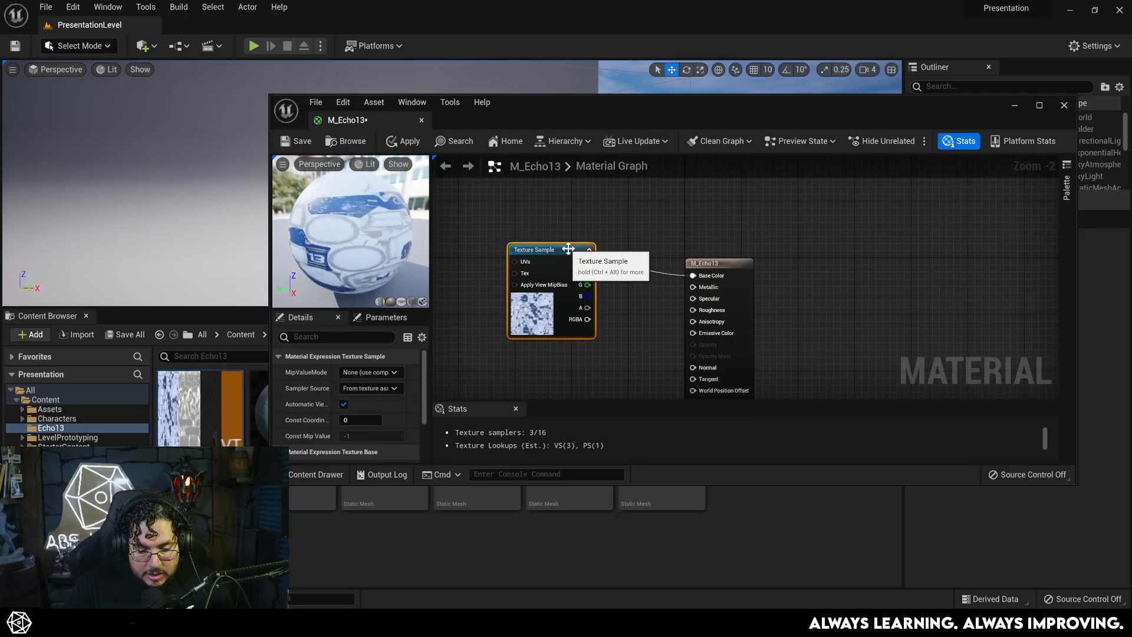
pyautogui.moveTo(548, 272); pyautogui.dragTo(549, 250)
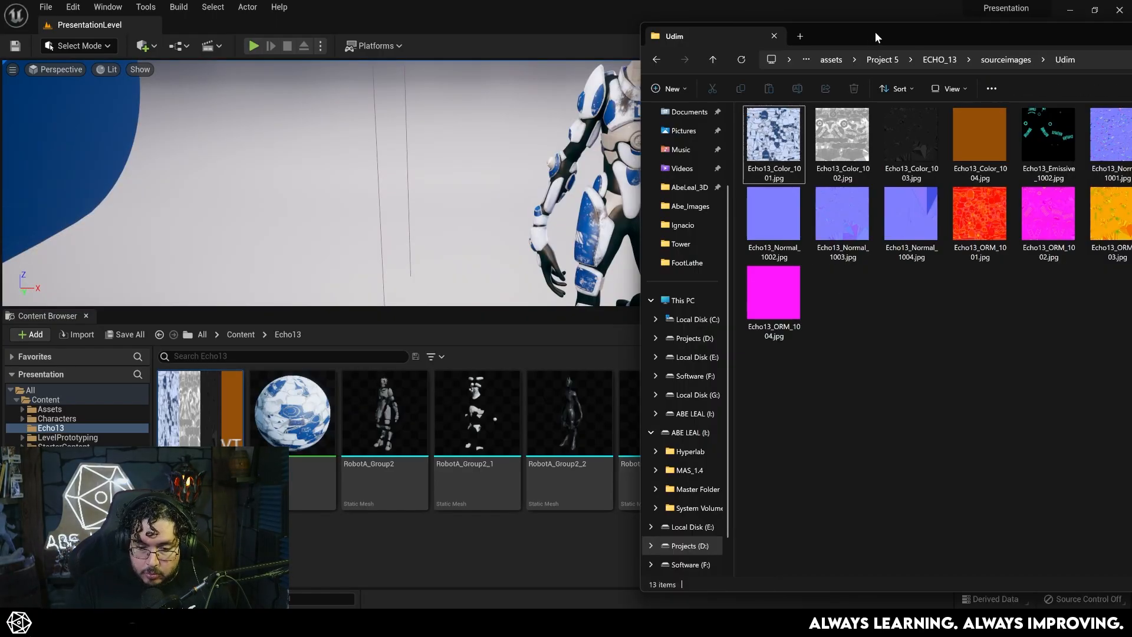
# - Drag Echo13_Emissive_1002.jpg from Explorer into the Echo13 content folder
pyautogui.moveTo(874, 32); pyautogui.dragTo(686, 29)
pyautogui.click(859, 130)
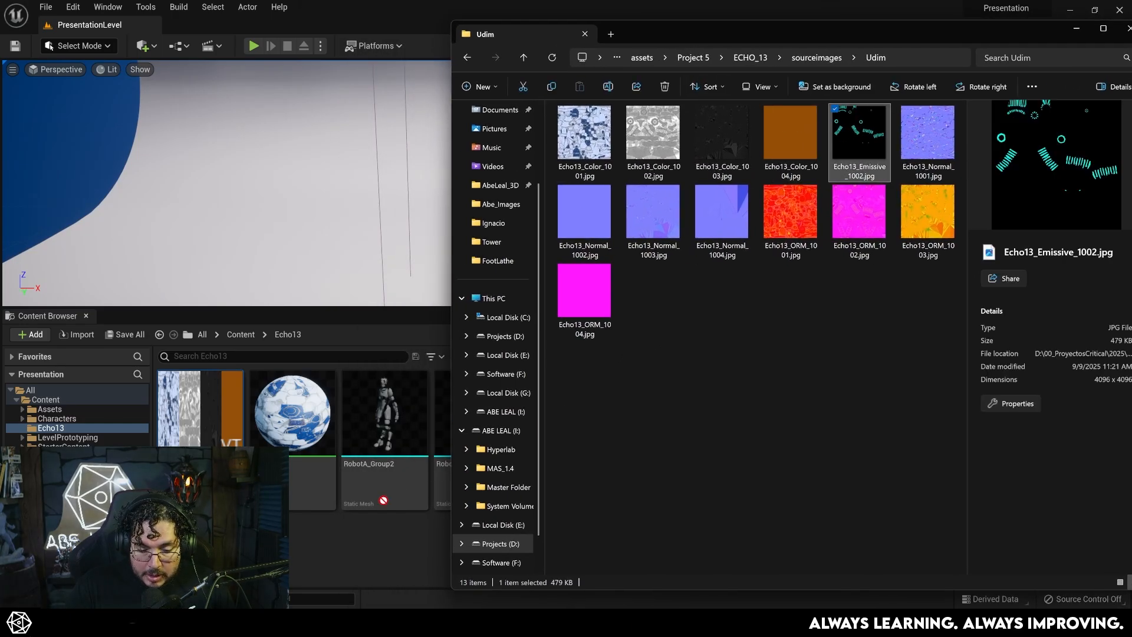
pyautogui.moveTo(372, 565); pyautogui.dragTo(371, 555)
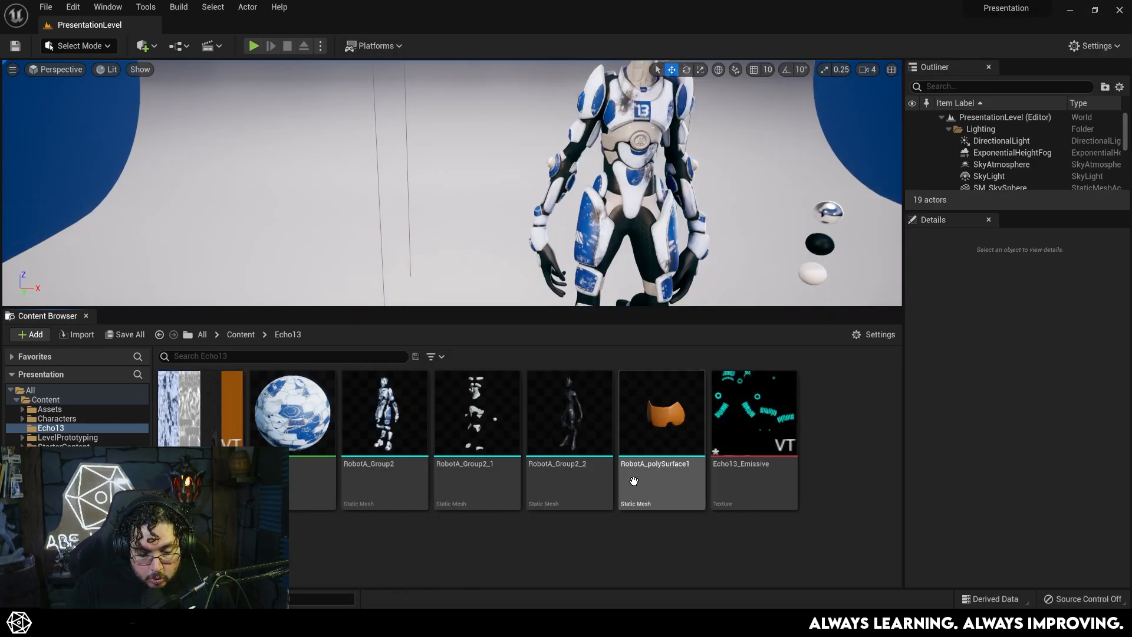
pyautogui.moveTo(752, 438)
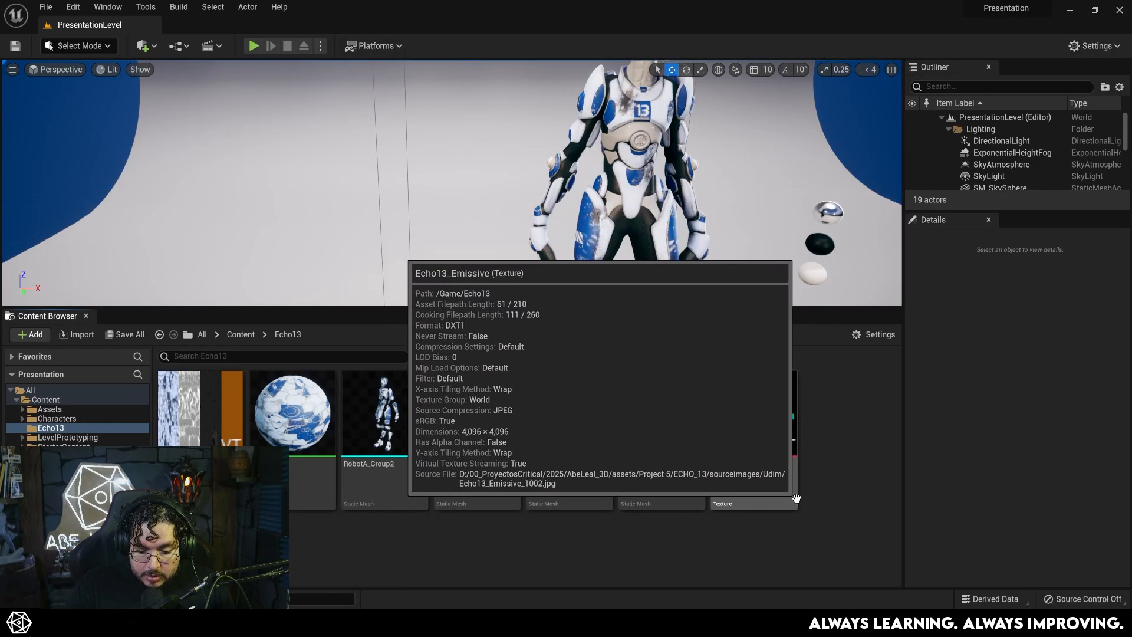
pyautogui.hotkey('alt', 'Tab')
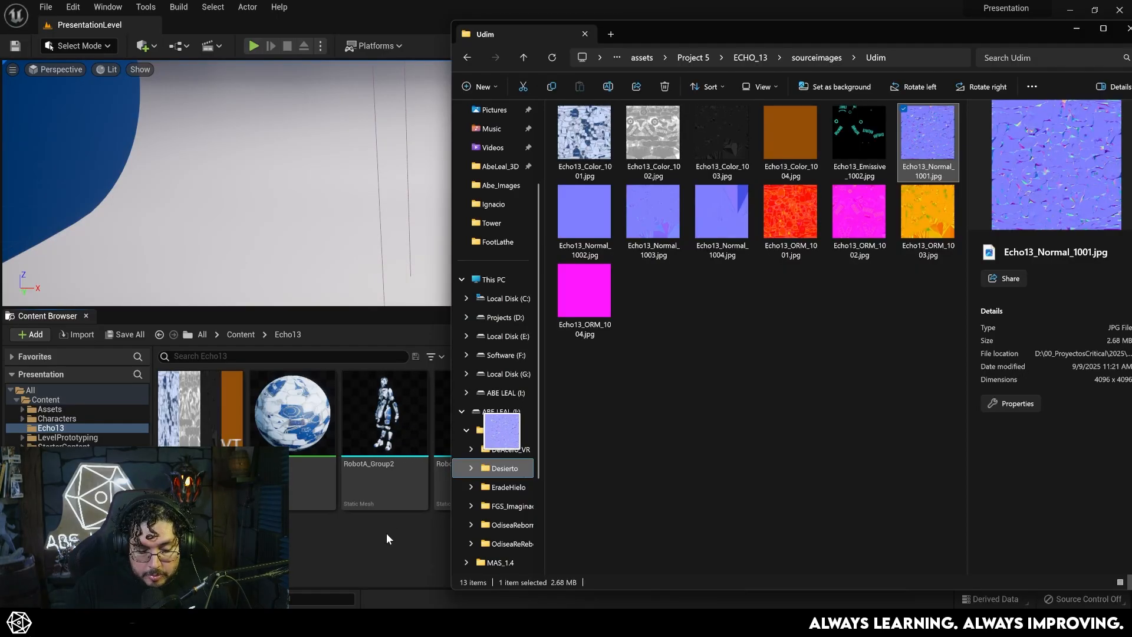
# - Drag the Echo13_Normal and Echo13_ORM tiles into the Echo13 folder as textures
pyautogui.moveTo(789, 213); pyautogui.dragTo(384, 507)
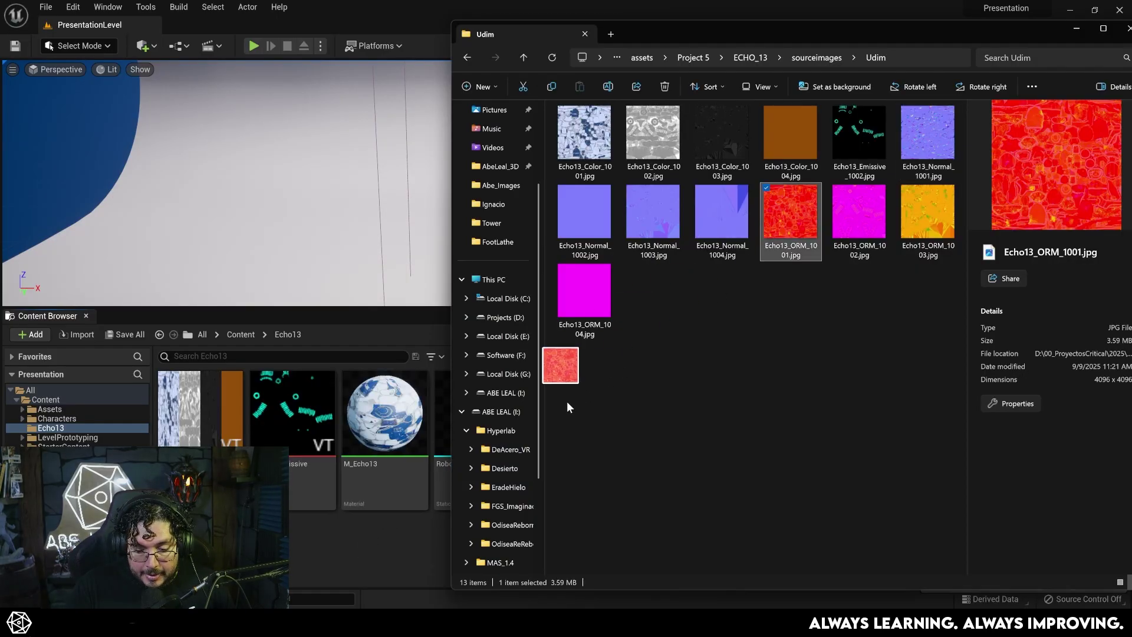
pyautogui.click(391, 549)
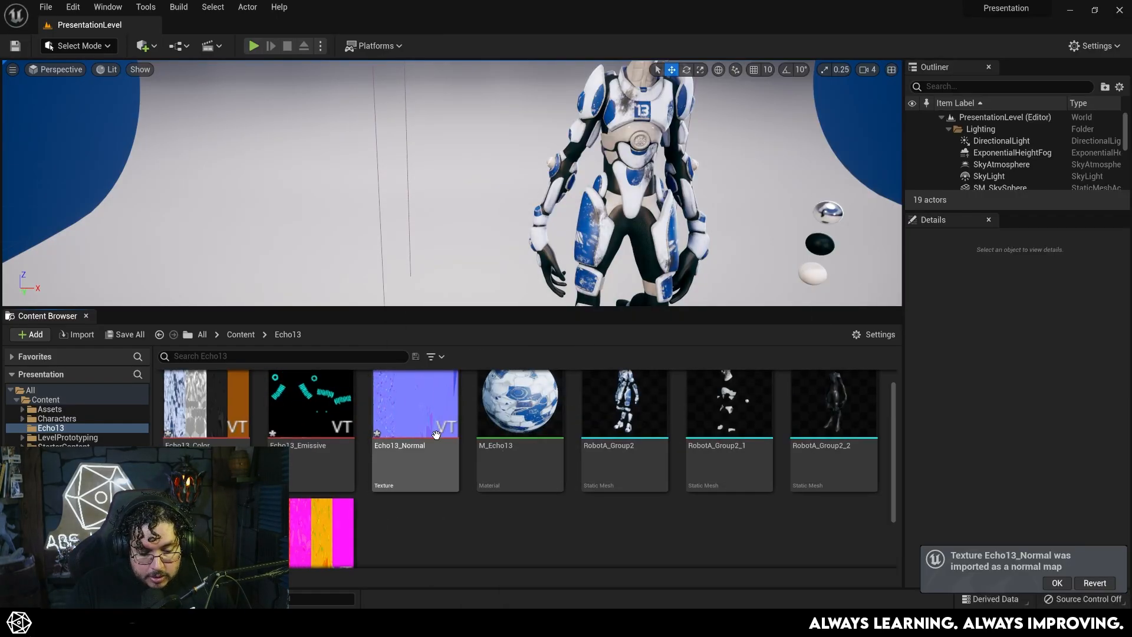
pyautogui.click(435, 358)
pyautogui.click(392, 548)
pyautogui.scroll(-2, 425, 465)
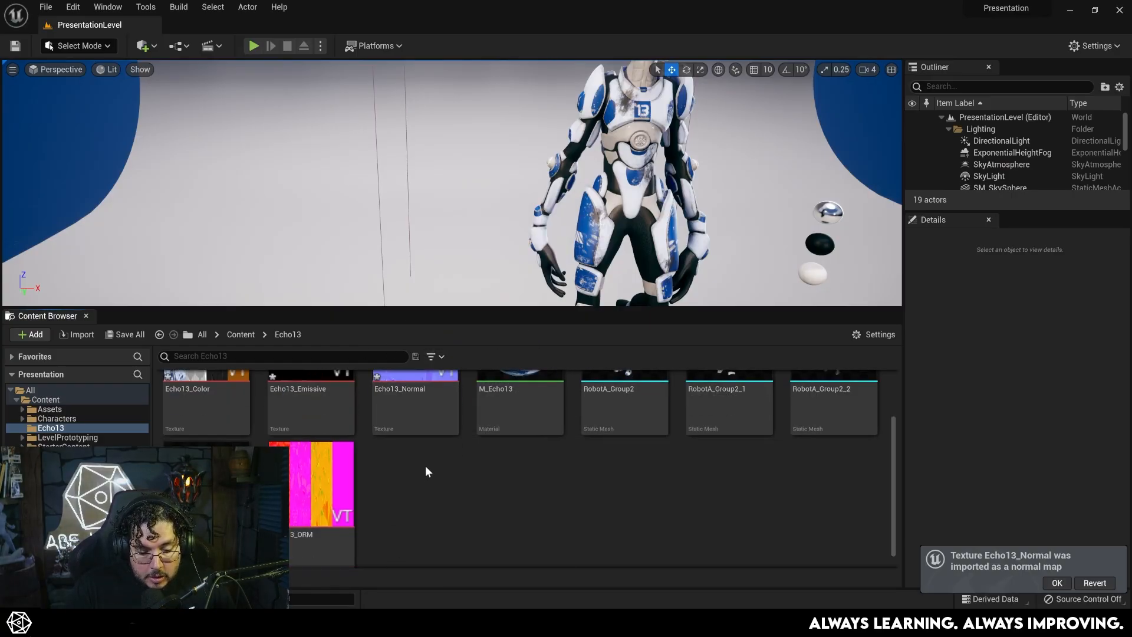
pyautogui.scroll(2, 426, 471)
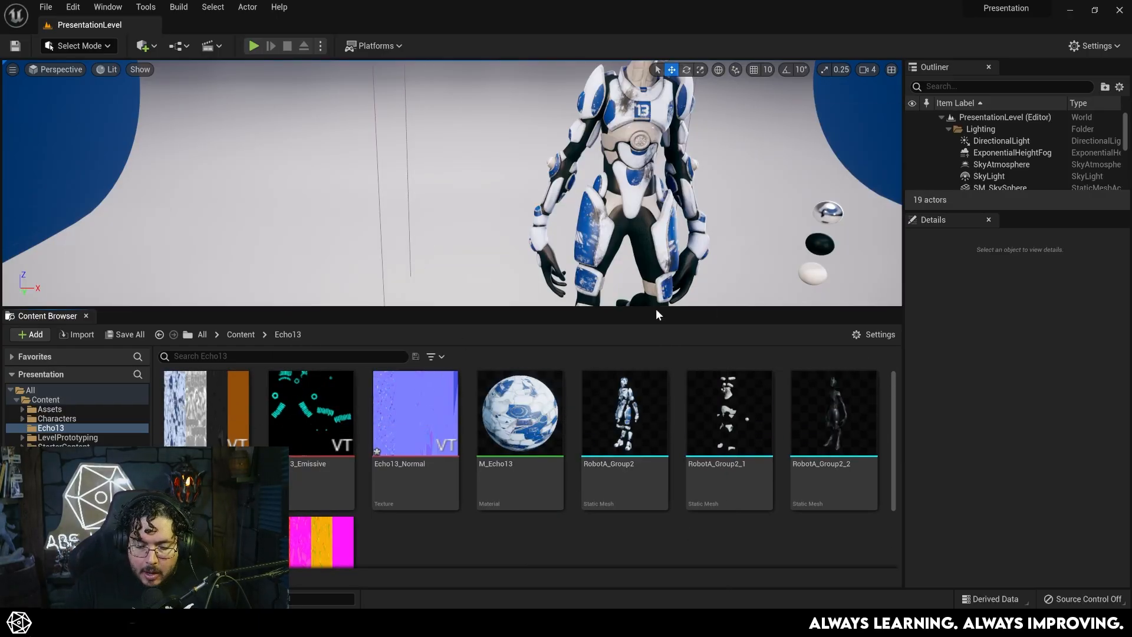
# - Enlarge the viewport, then reopen M_Echo13's graph in a larger Material Editor window
pyautogui.moveTo(659, 310); pyautogui.dragTo(658, 394)
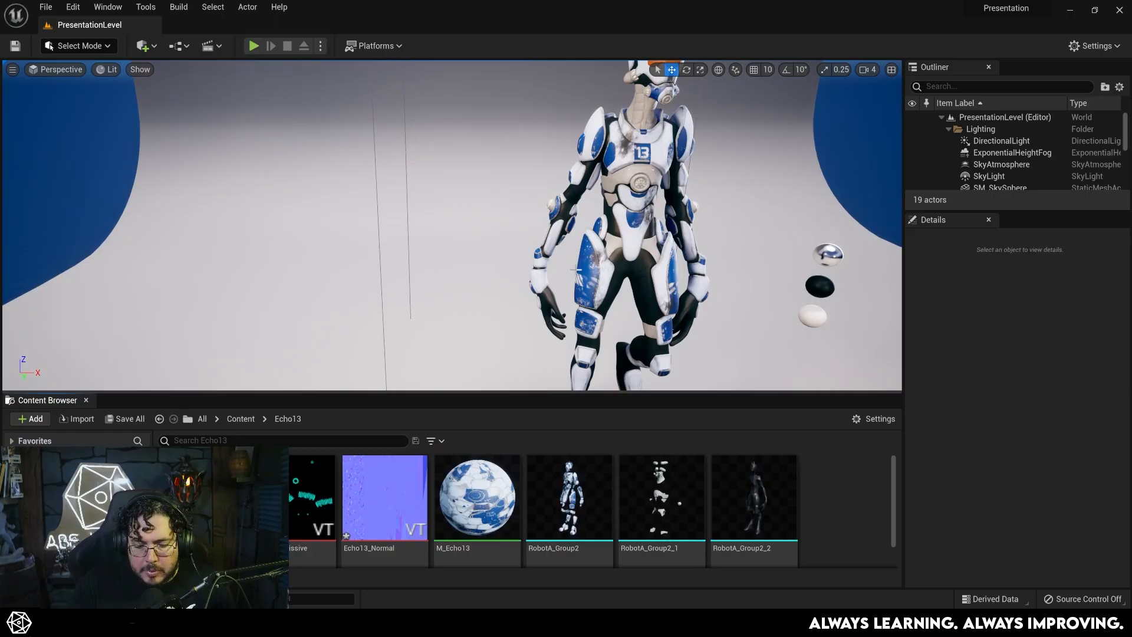
pyautogui.moveTo(575, 268); pyautogui.dragTo(442, 267, button='right')
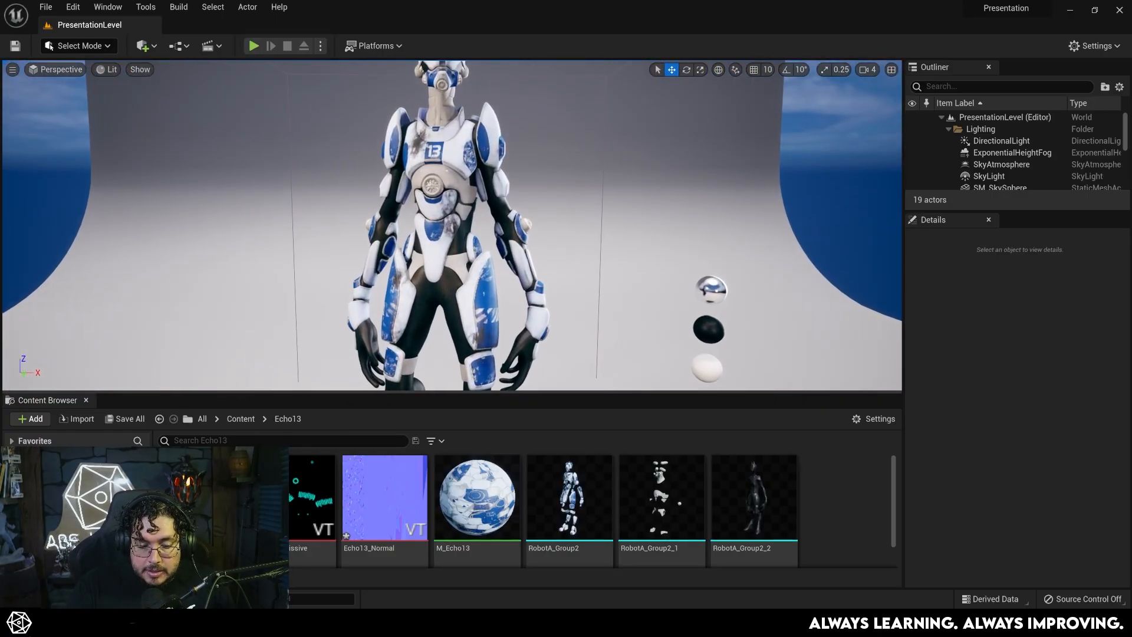
pyautogui.doubleClick(473, 500)
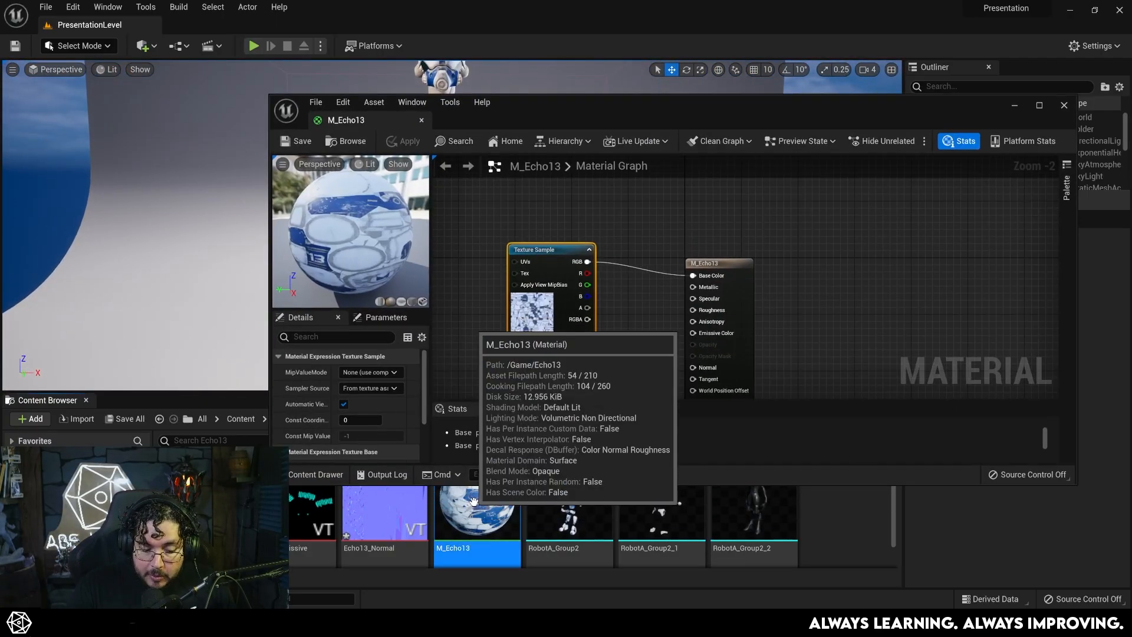
pyautogui.moveTo(576, 106); pyautogui.dragTo(637, 56)
pyautogui.scroll(-4, 617, 279)
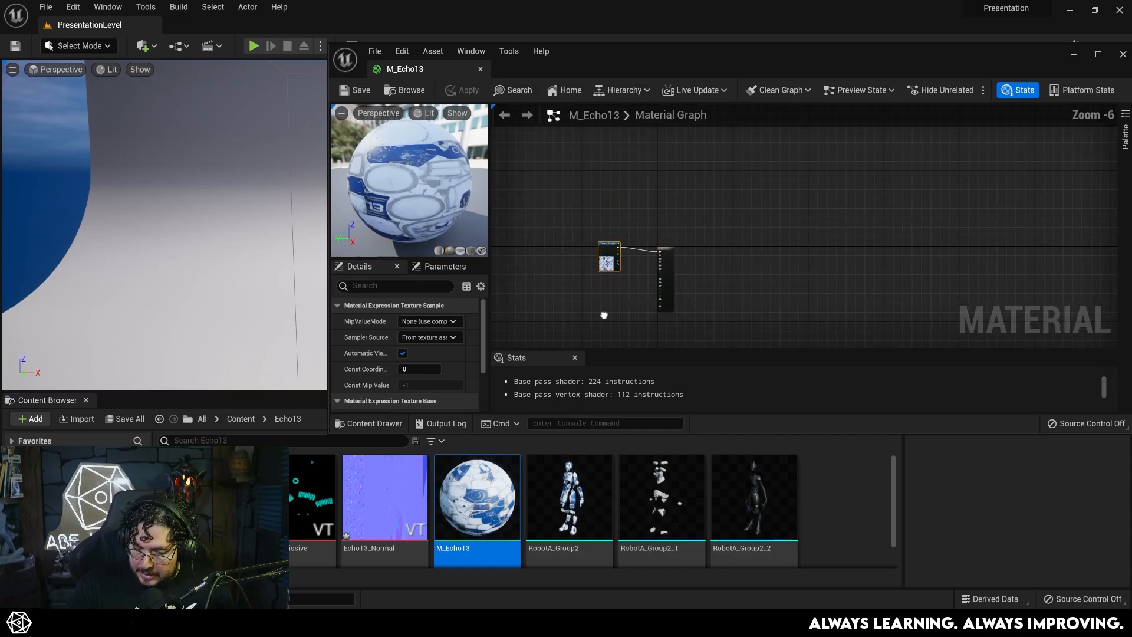
pyautogui.moveTo(603, 314); pyautogui.dragTo(655, 203, button='right')
pyautogui.scroll(2, 654, 204)
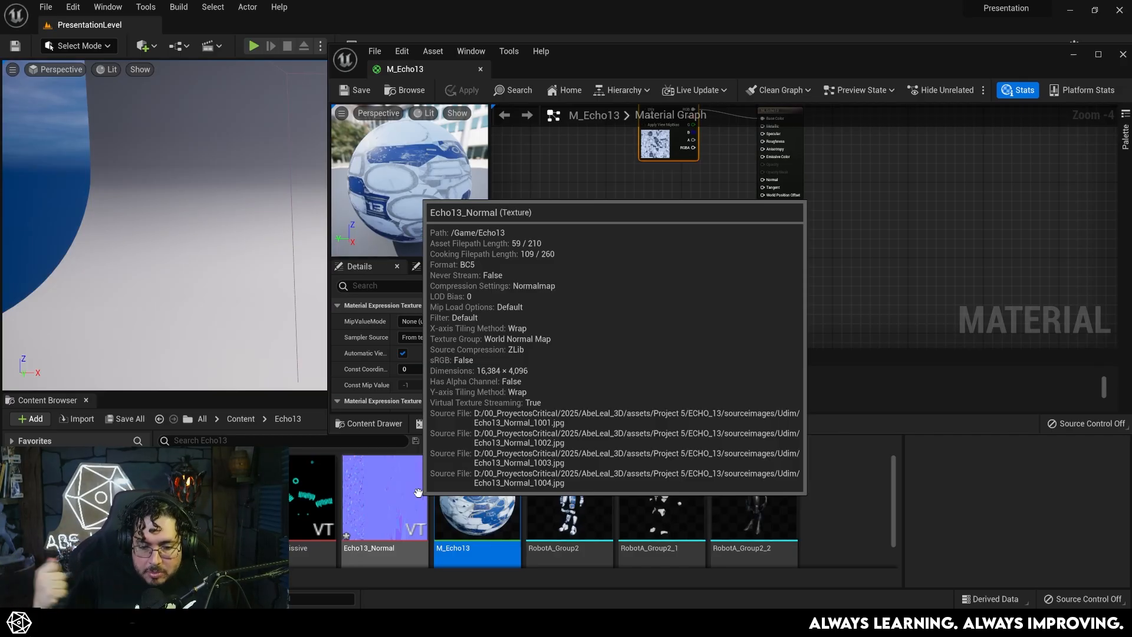
# - Add Echo13_Normal as a sample node wired to the Normal input, then open Echo13_ORM
pyautogui.moveTo(384, 500); pyautogui.dragTo(648, 274)
pyautogui.scroll(2, 634, 241)
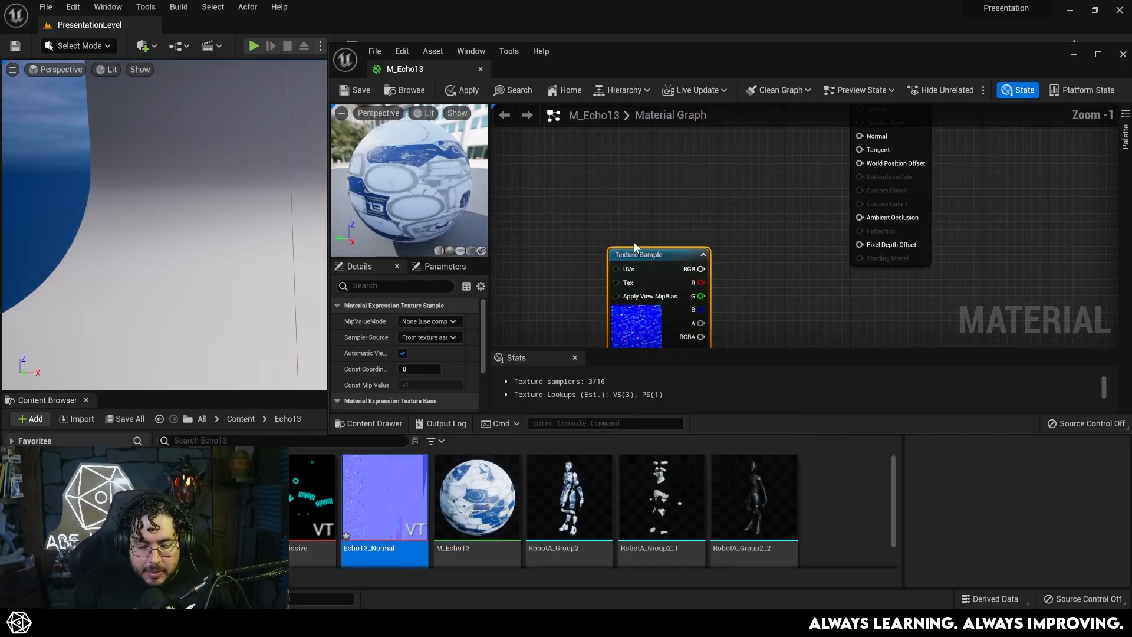
pyautogui.scroll(1, 637, 238)
pyautogui.scroll(2, 639, 266)
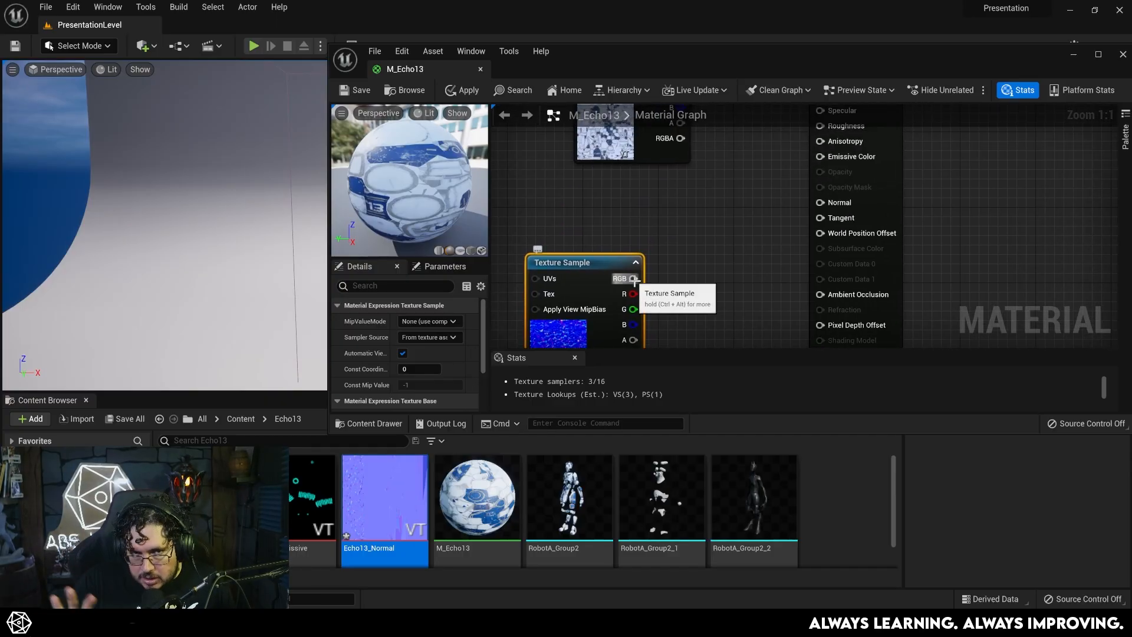
pyautogui.moveTo(673, 276); pyautogui.dragTo(657, 230, button='right')
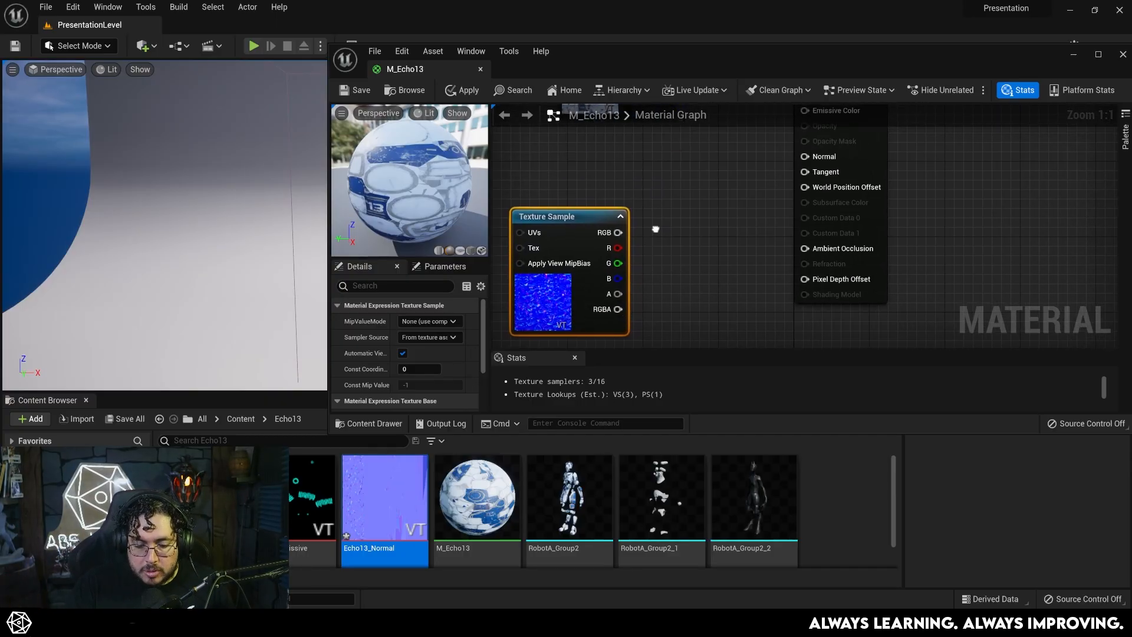
pyautogui.moveTo(618, 232); pyautogui.dragTo(805, 156)
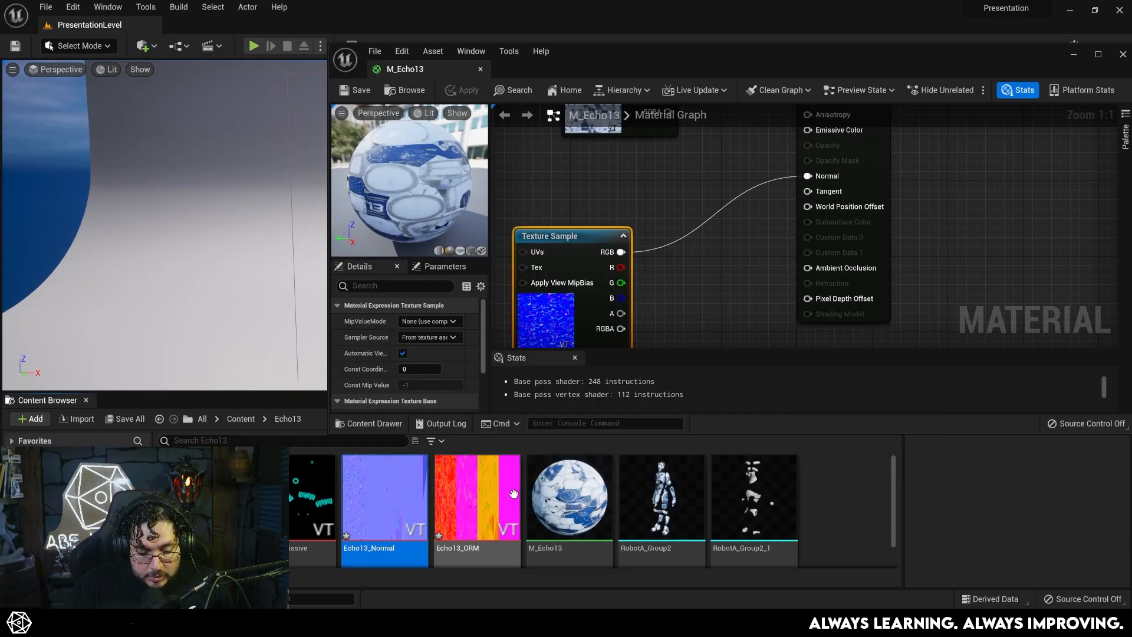
pyautogui.doubleClick(478, 497)
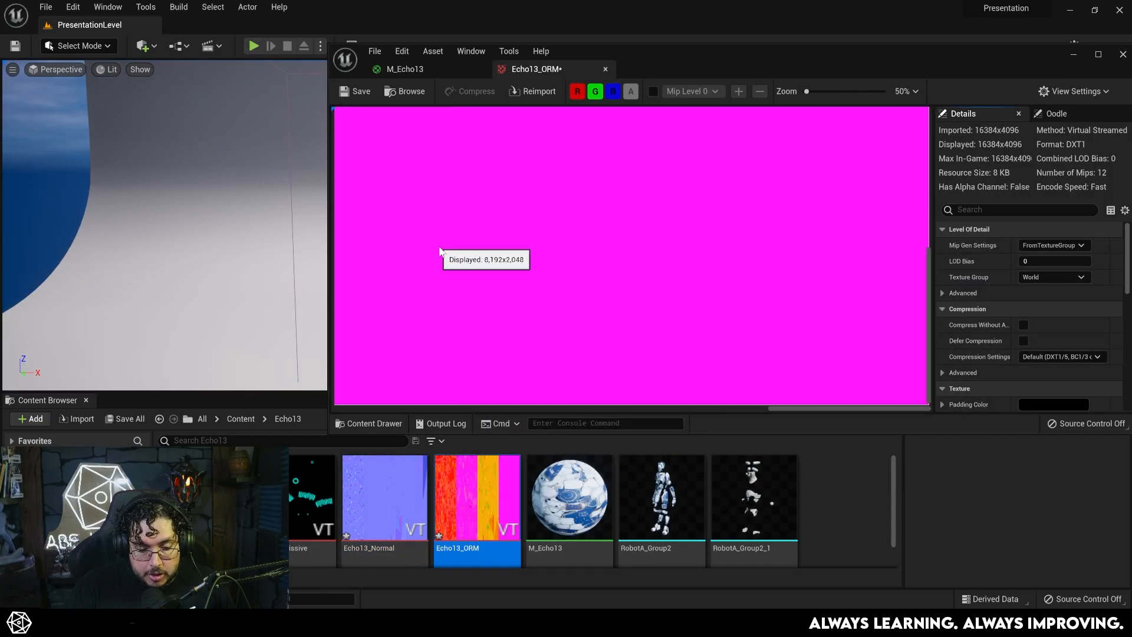
pyautogui.scroll(-2, 441, 253)
pyautogui.scroll(-2, 501, 184)
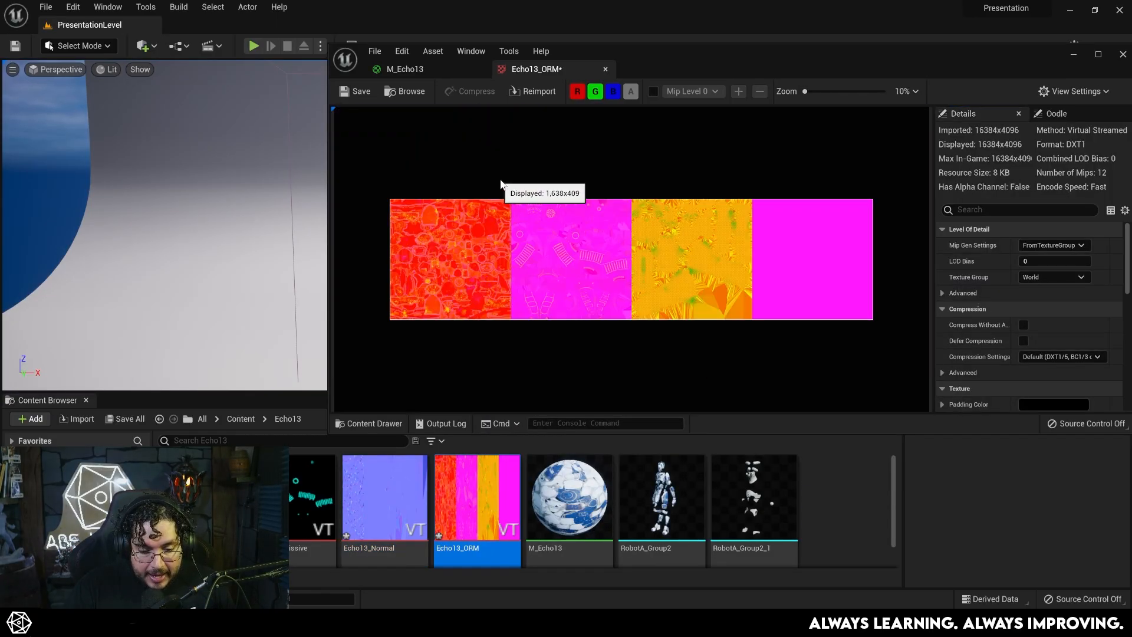
# - Inspect the Echo13_ORM texture's red, green and blue channels individually
pyautogui.click(577, 90)
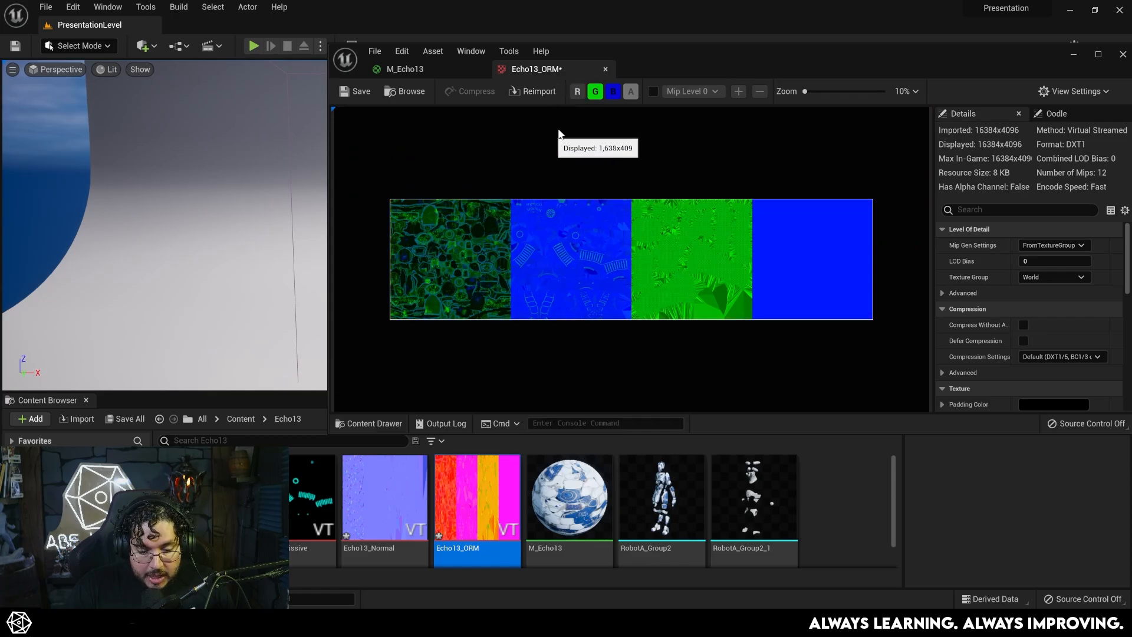
pyautogui.click(612, 91)
pyautogui.click(594, 91)
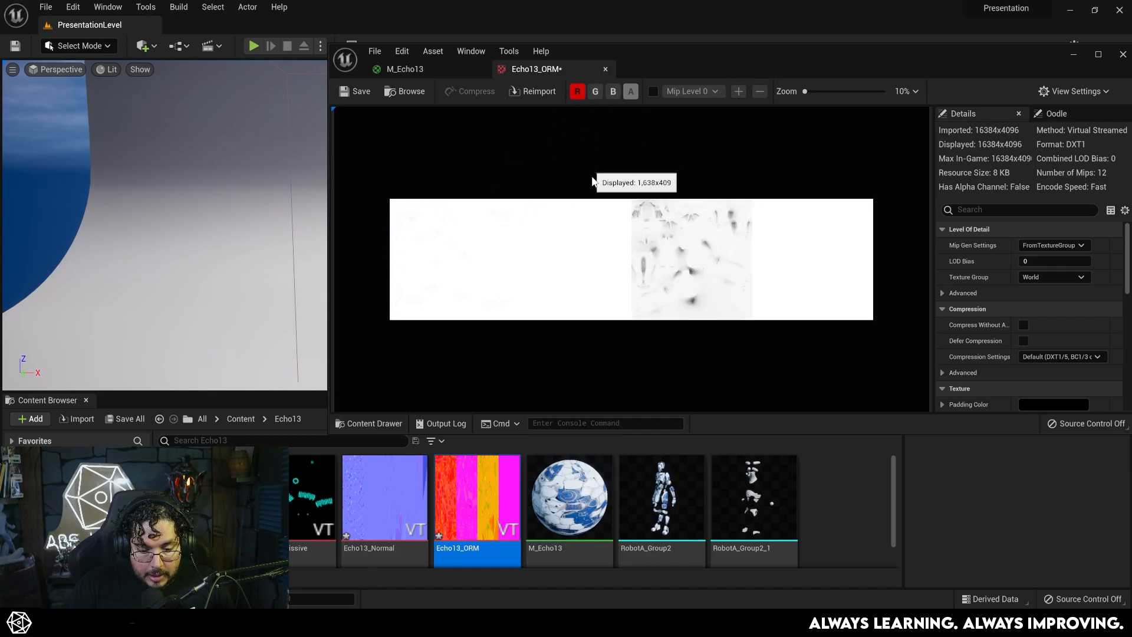
pyautogui.click(577, 90)
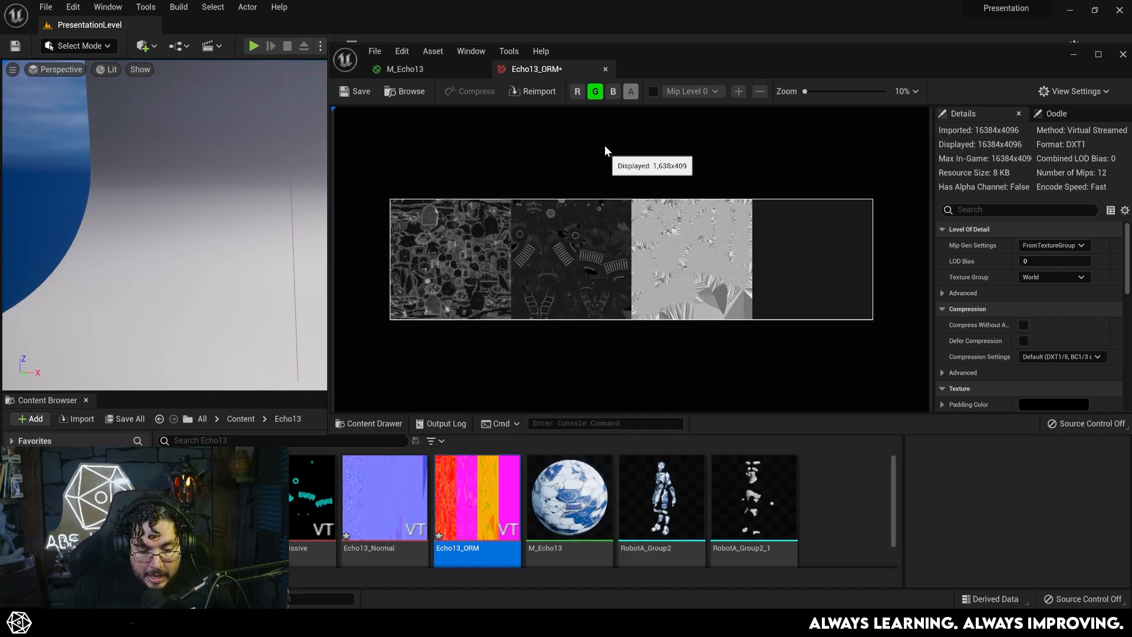
pyautogui.click(595, 91)
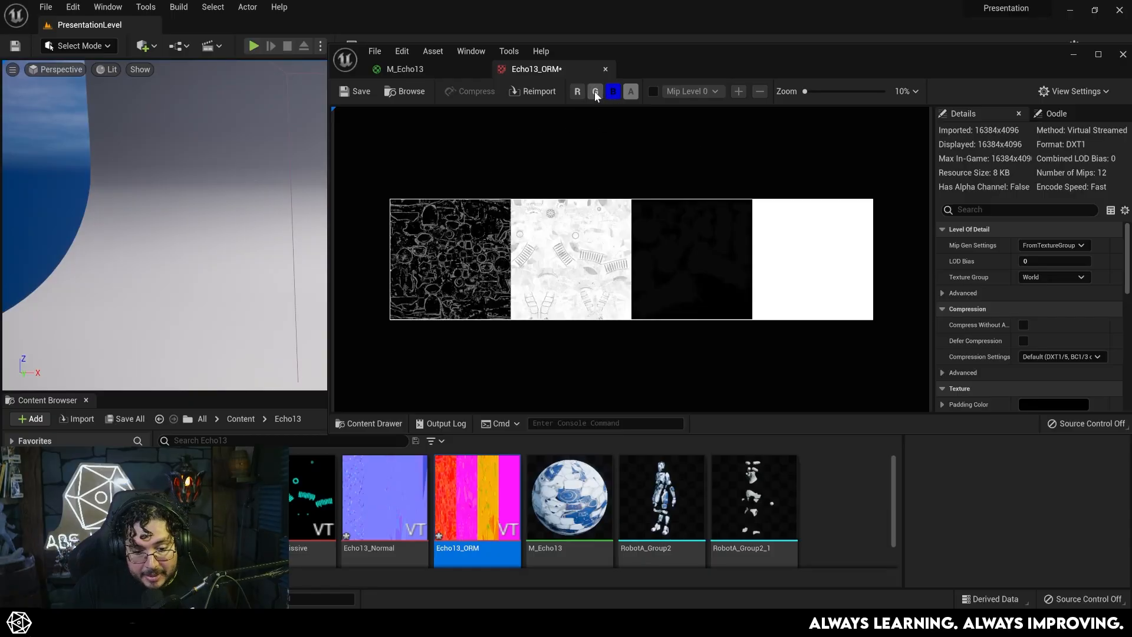
pyautogui.click(595, 91)
pyautogui.click(577, 91)
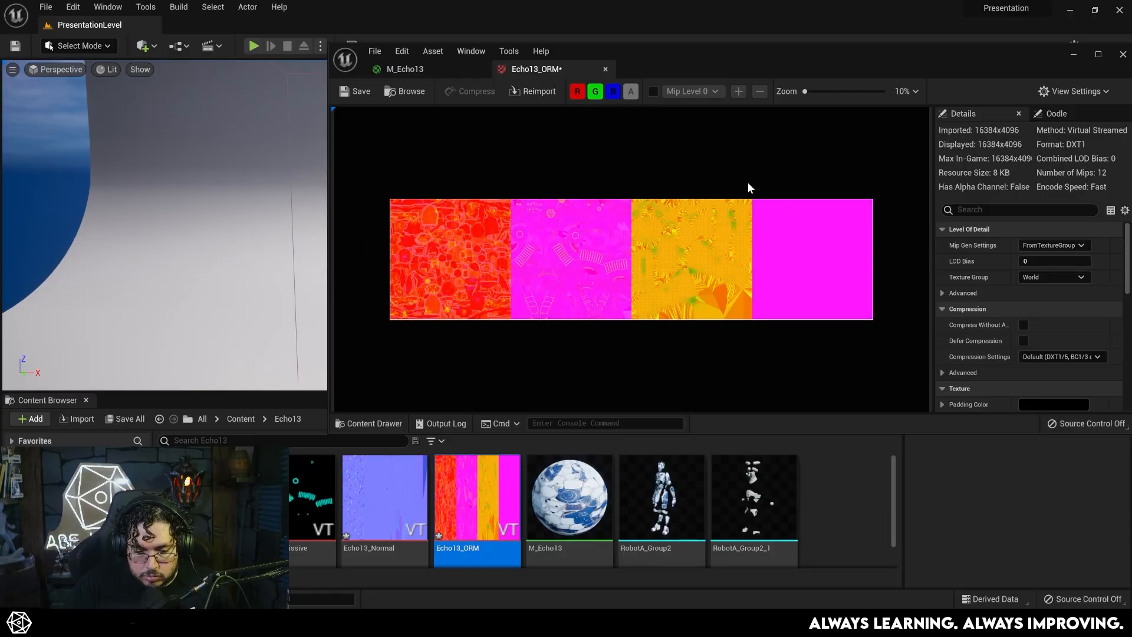
pyautogui.scroll(-3, 979, 269)
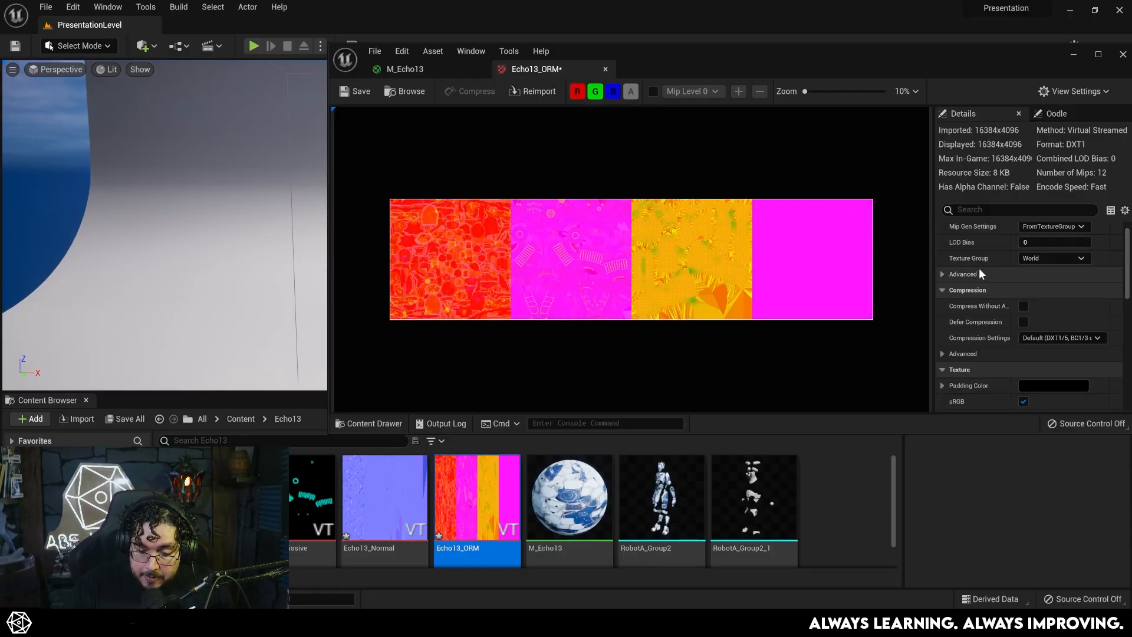
pyautogui.scroll(-2, 980, 297)
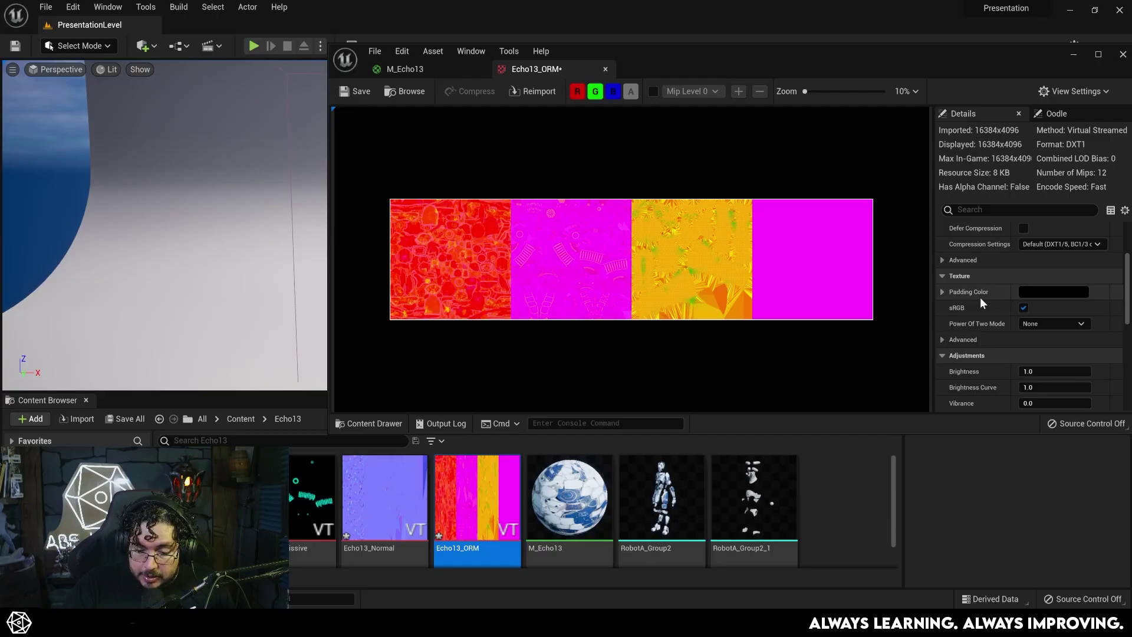
# - Turn off sRGB on Echo13_ORM, save it and return to the M_Echo13 graph
pyautogui.click(1024, 308)
pyautogui.click(361, 91)
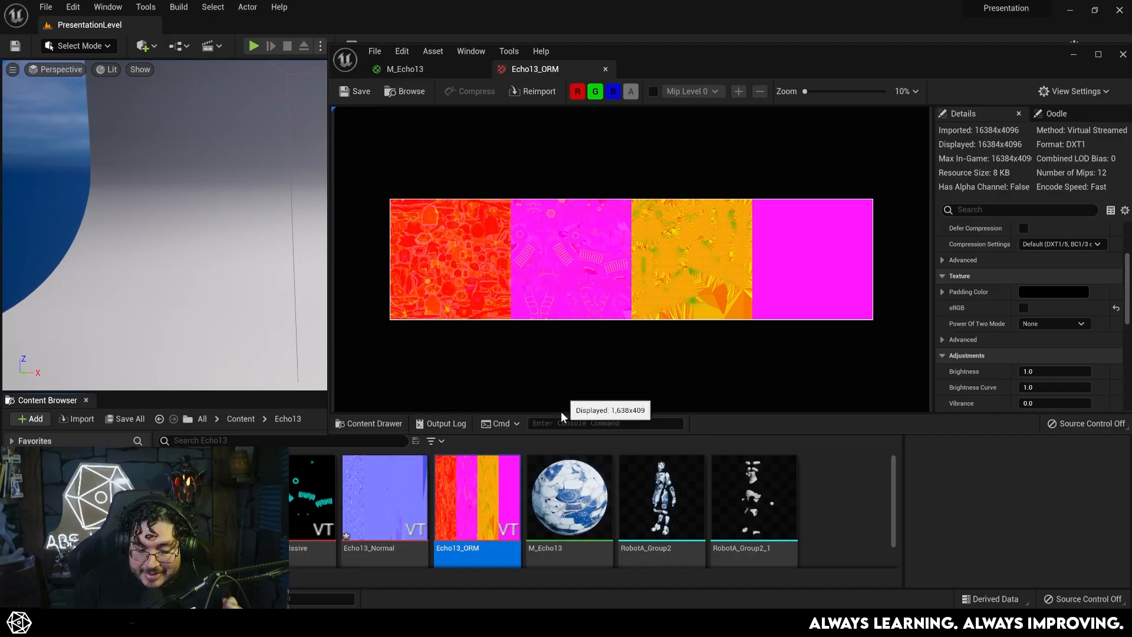
pyautogui.doubleClick(570, 500)
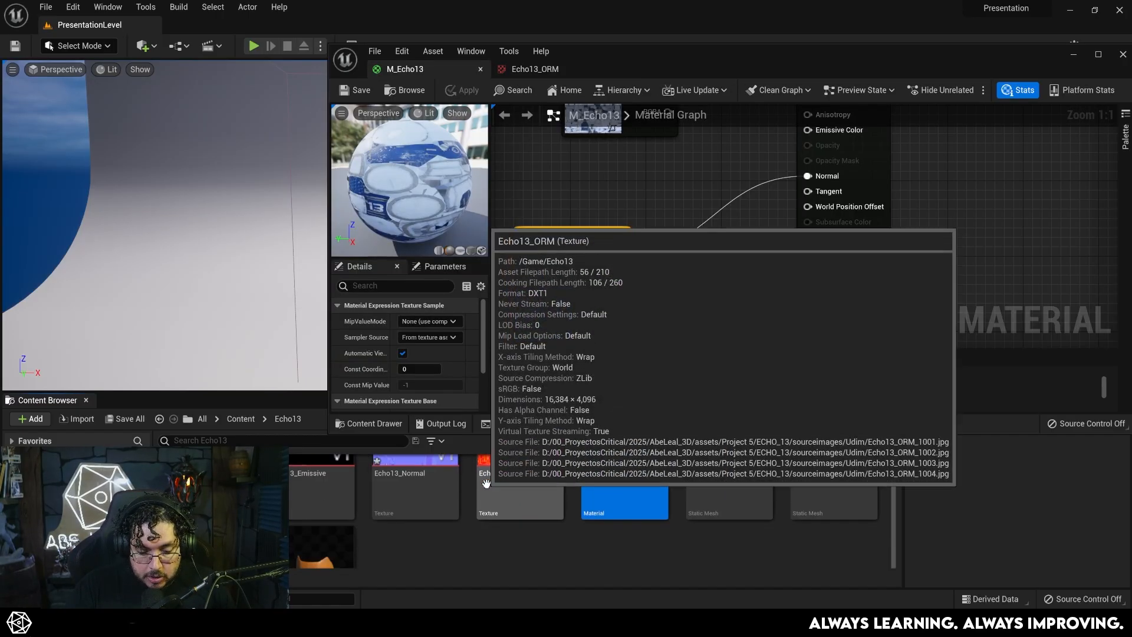
# - Wire Echo13_ORM's R, G, B to Ambient Occlusion, Roughness and Metallic, then save the material
pyautogui.moveTo(485, 480)
pyautogui.mouseDown()
pyautogui.moveTo(700, 216)
pyautogui.moveTo(583, 223)
pyautogui.moveTo(566, 265)
pyautogui.moveTo(763, 317)
pyautogui.mouseUp()
pyautogui.scroll(-2, 699, 266)
pyautogui.scroll(1, 620, 248)
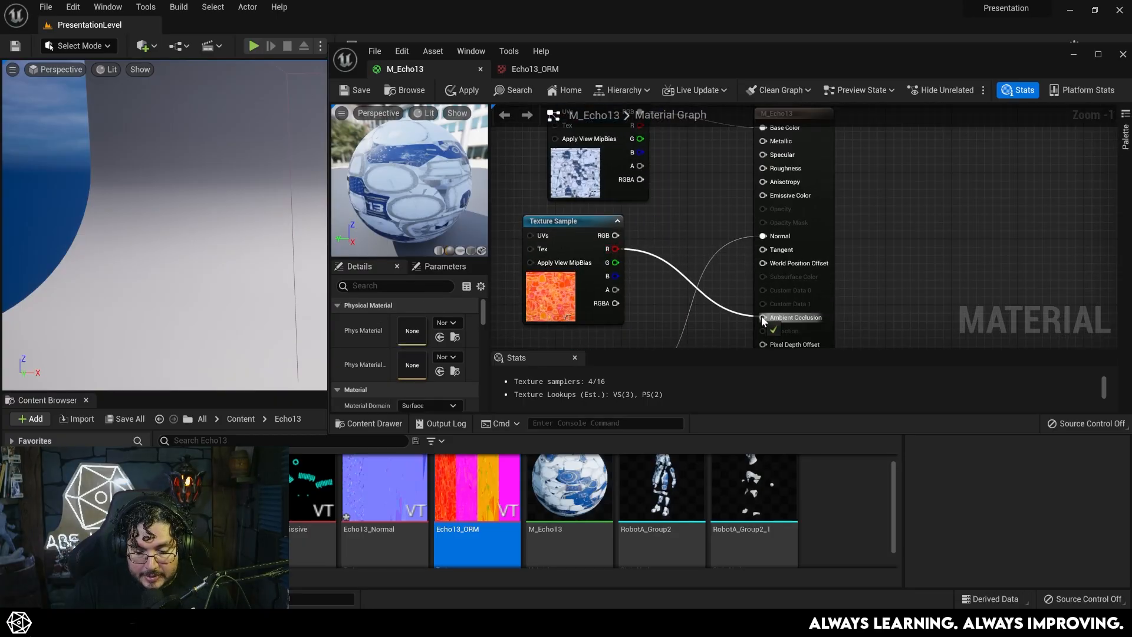
pyautogui.moveTo(708, 266); pyautogui.dragTo(699, 317, button='right')
pyautogui.moveTo(607, 313); pyautogui.dragTo(756, 219)
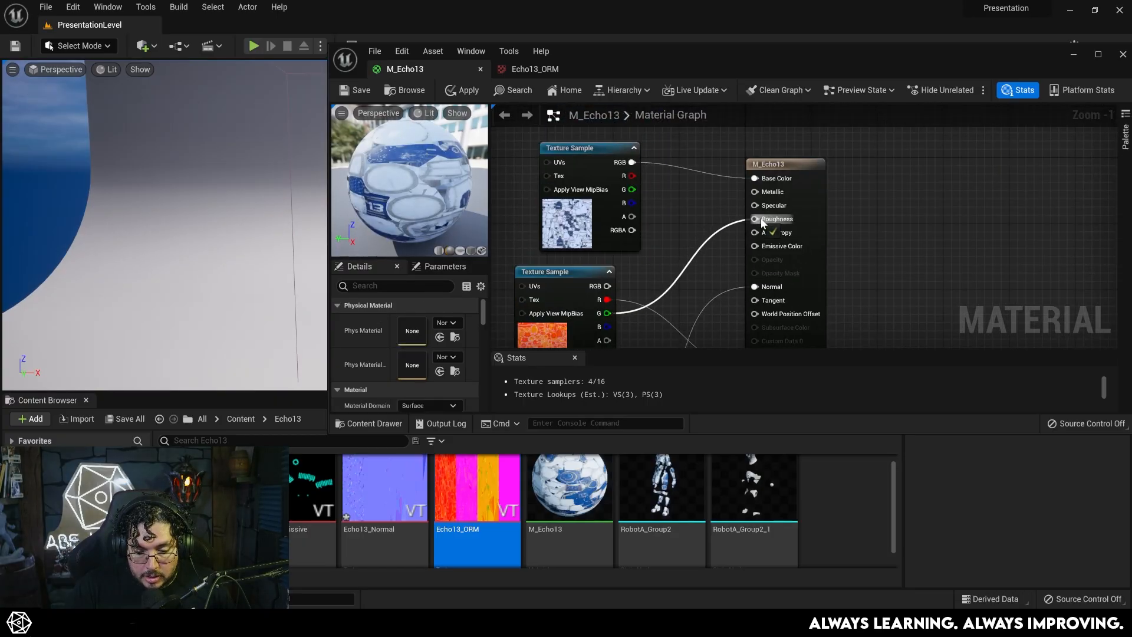
pyautogui.moveTo(606, 327); pyautogui.dragTo(756, 192)
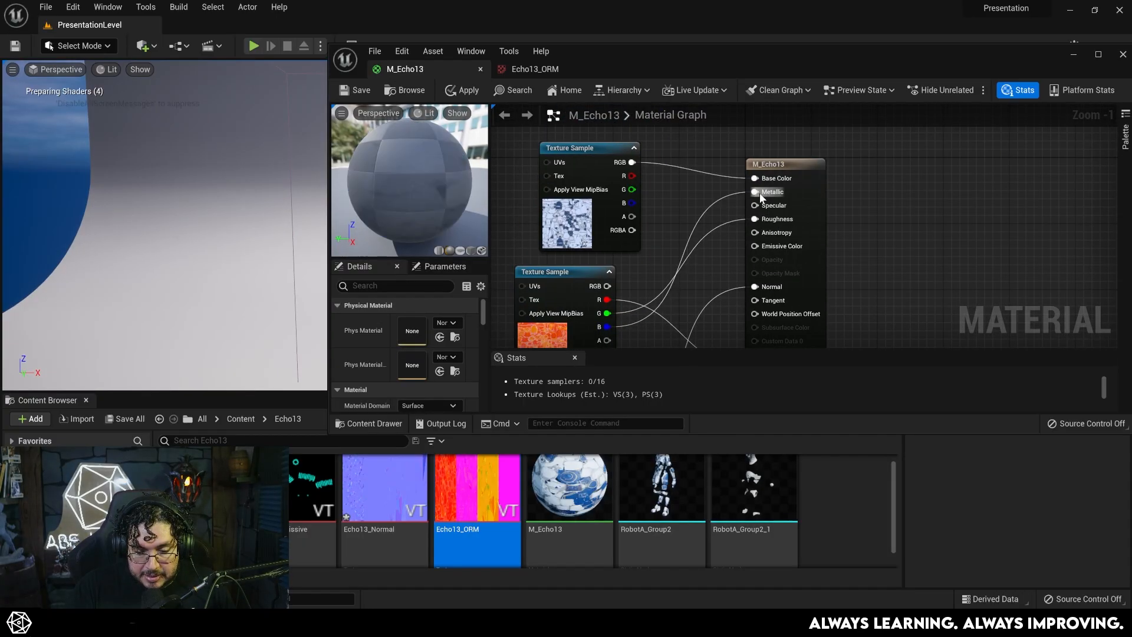
pyautogui.hotkey('ctrl', 's')
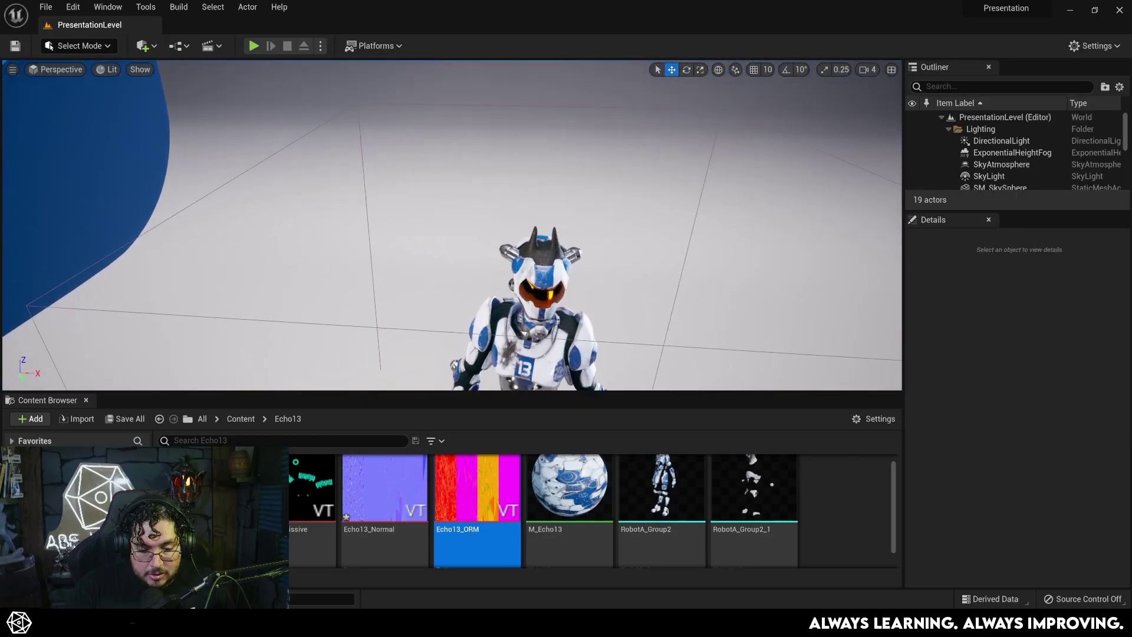
pyautogui.moveTo(531, 265)
pyautogui.mouseDown(button='right')
pyautogui.moveTo(442, 222)
pyautogui.moveTo(478, 239)
pyautogui.moveTo(461, 231)
pyautogui.mouseUp(button='right')
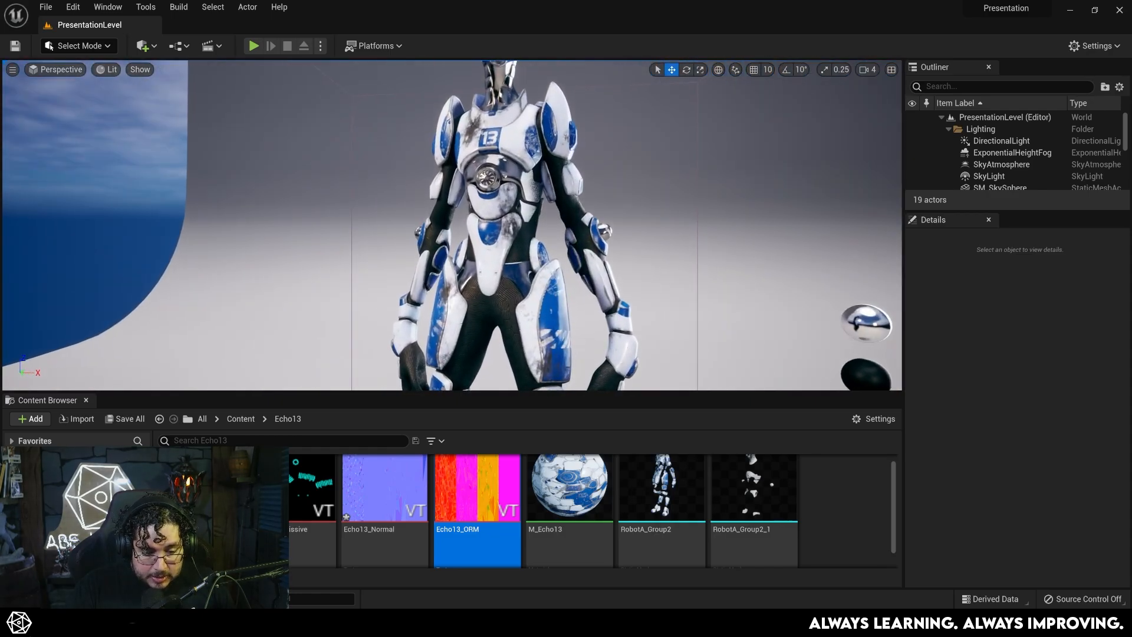
pyautogui.moveTo(451, 226); pyautogui.dragTo(451, 225, button='right')
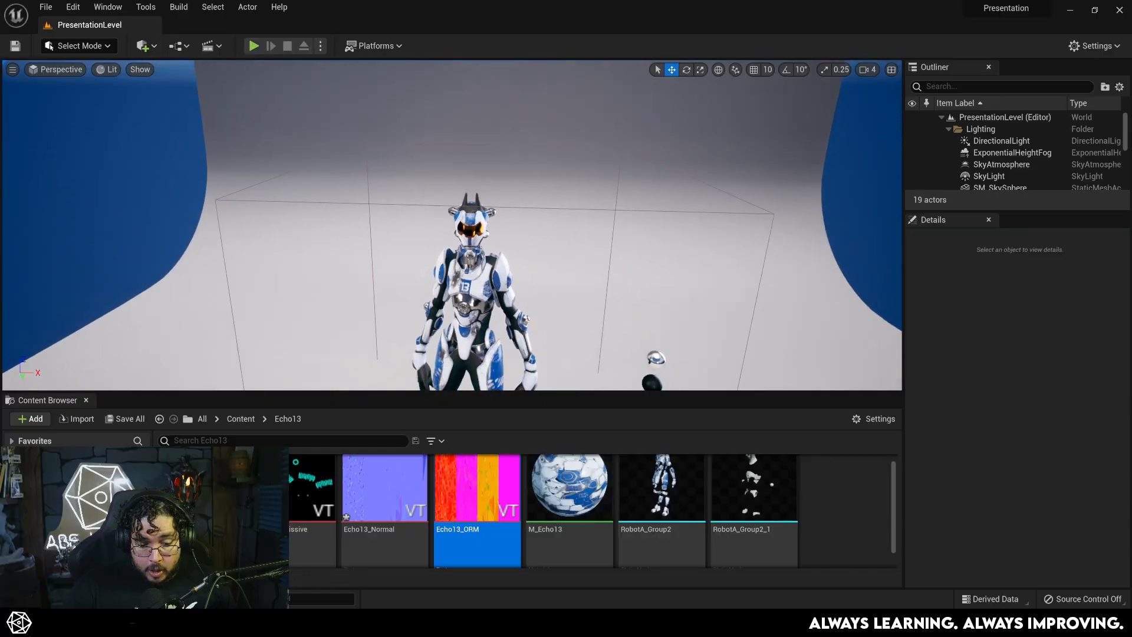
pyautogui.scroll(3, 469, 266)
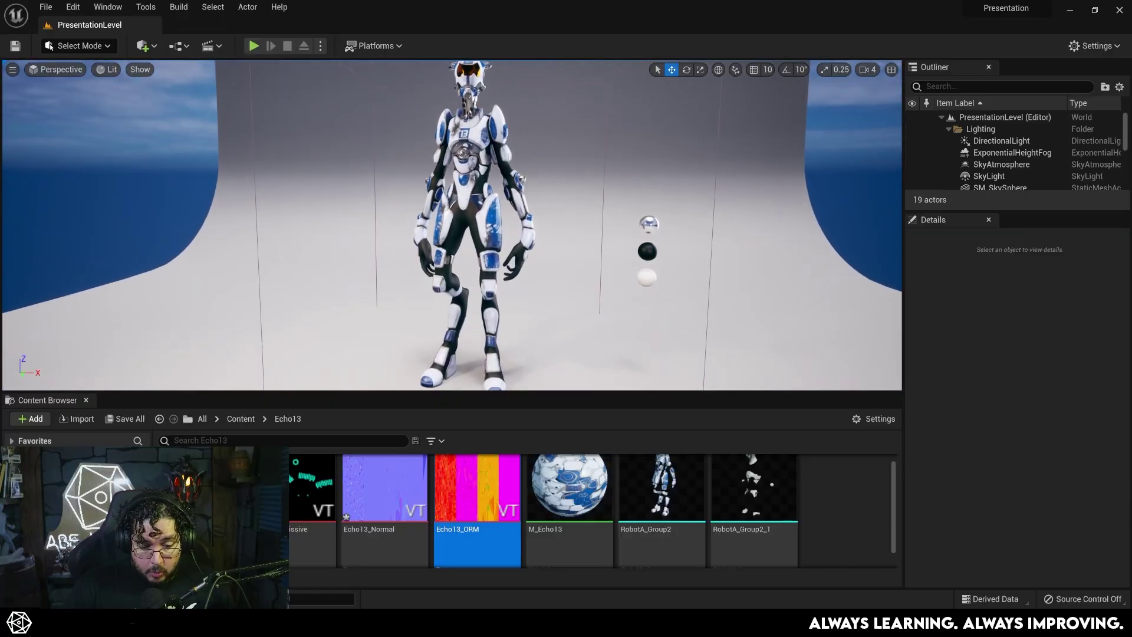
# - Add the Echo13_Emissive texture as a node in the M_Echo13 material graph
pyautogui.doubleClick(570, 491)
pyautogui.moveTo(309, 491)
pyautogui.mouseDown()
pyautogui.moveTo(561, 245)
pyautogui.moveTo(548, 256)
pyautogui.mouseUp()
pyautogui.moveTo(567, 257); pyautogui.dragTo(699, 266, button='right')
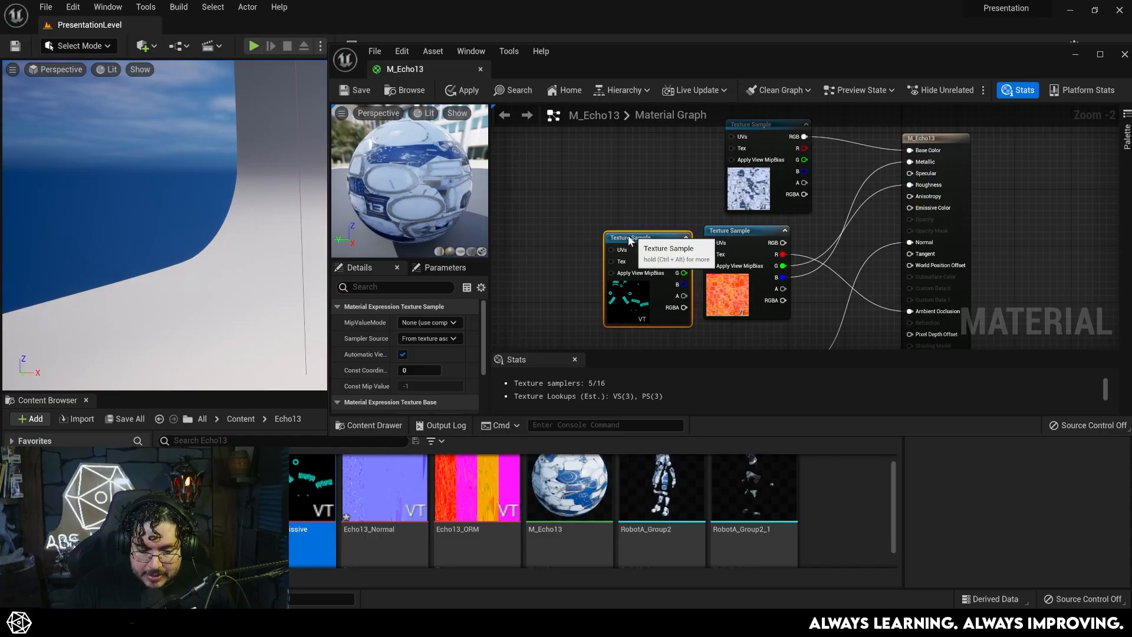
pyautogui.scroll(1, 630, 239)
pyautogui.scroll(1, 587, 179)
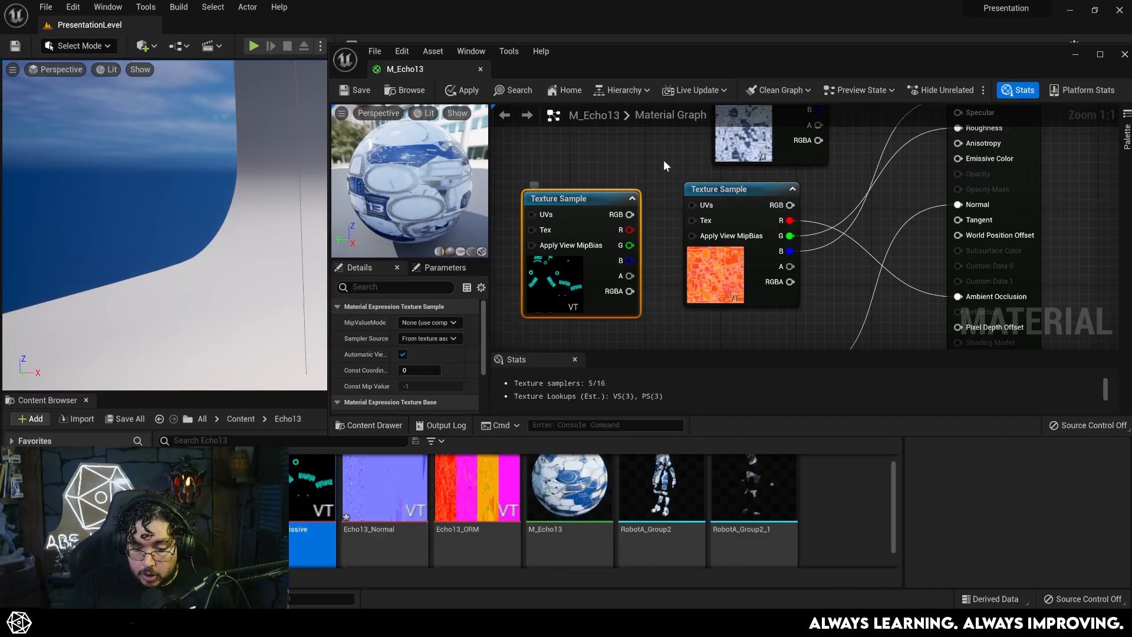
pyautogui.moveTo(665, 165); pyautogui.dragTo(604, 281, button='right')
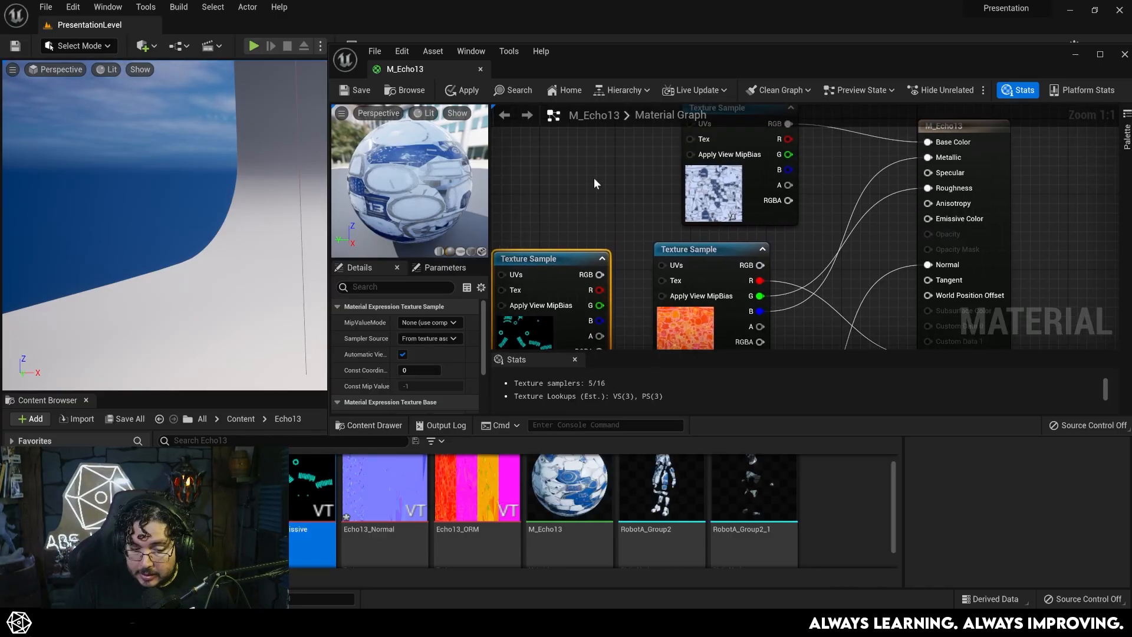
pyautogui.moveTo(594, 178); pyautogui.dragTo(566, 140, button='right')
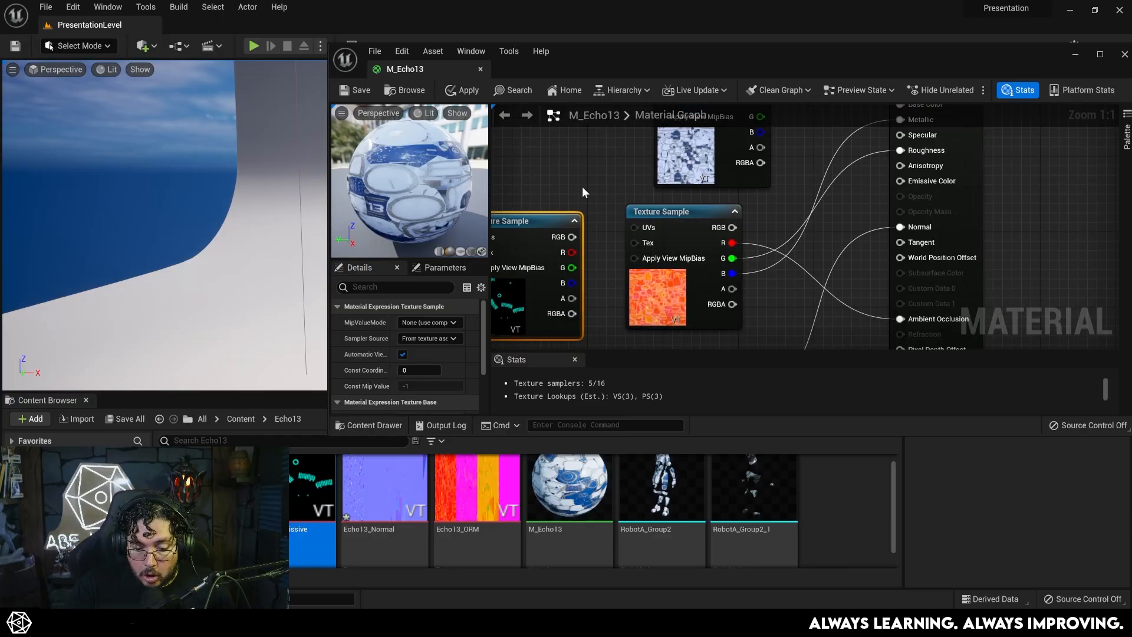
# - Wire Echo13_Emissive's RGB into Emissive Color and save the material
pyautogui.moveTo(571, 238); pyautogui.dragTo(901, 181)
pyautogui.hotkey('ctrl', 's')
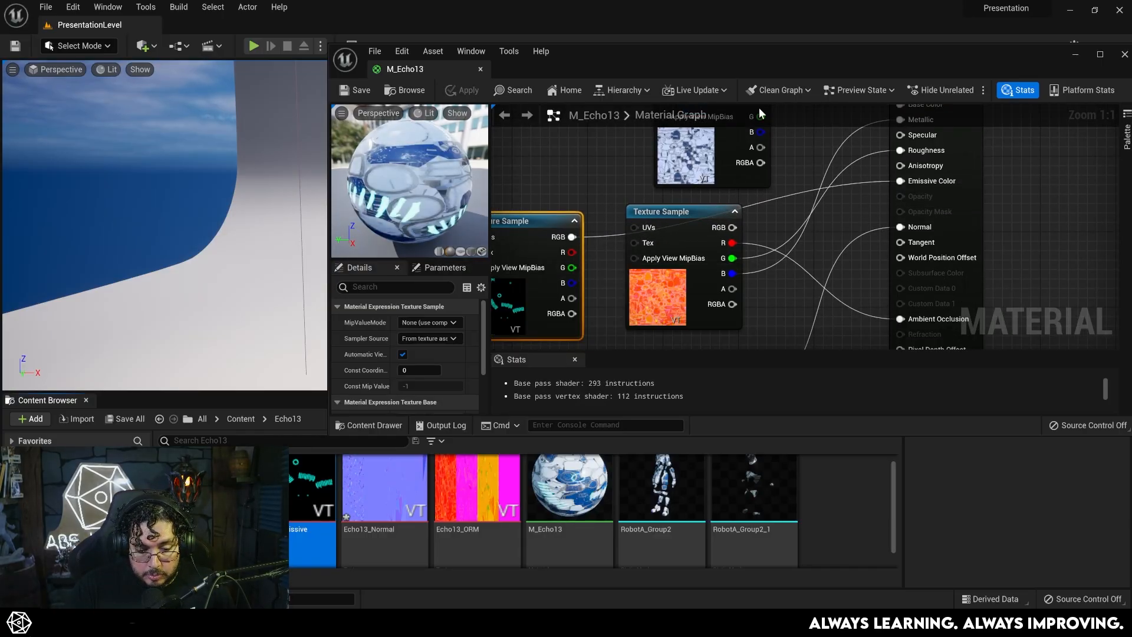
pyautogui.click(1074, 55)
pyautogui.scroll(5, 451, 222)
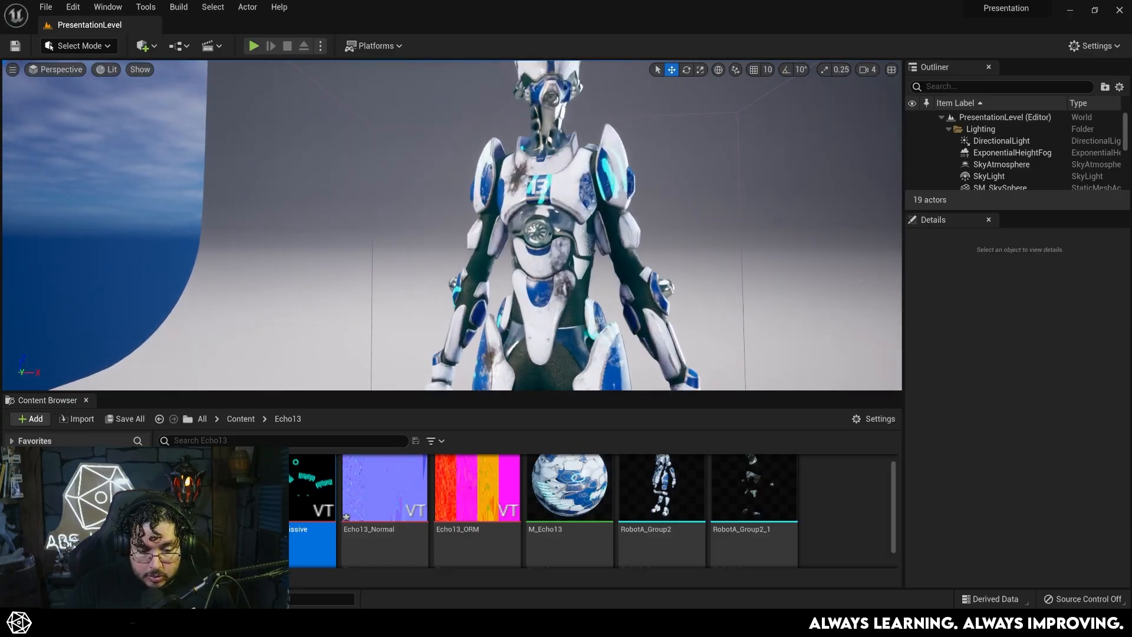
# - Restore the M_Echo13 editor and clear room left of the texture nodes for a TextureCoordinate node
pyautogui.moveTo(451, 222); pyautogui.dragTo(495, 221, button='right')
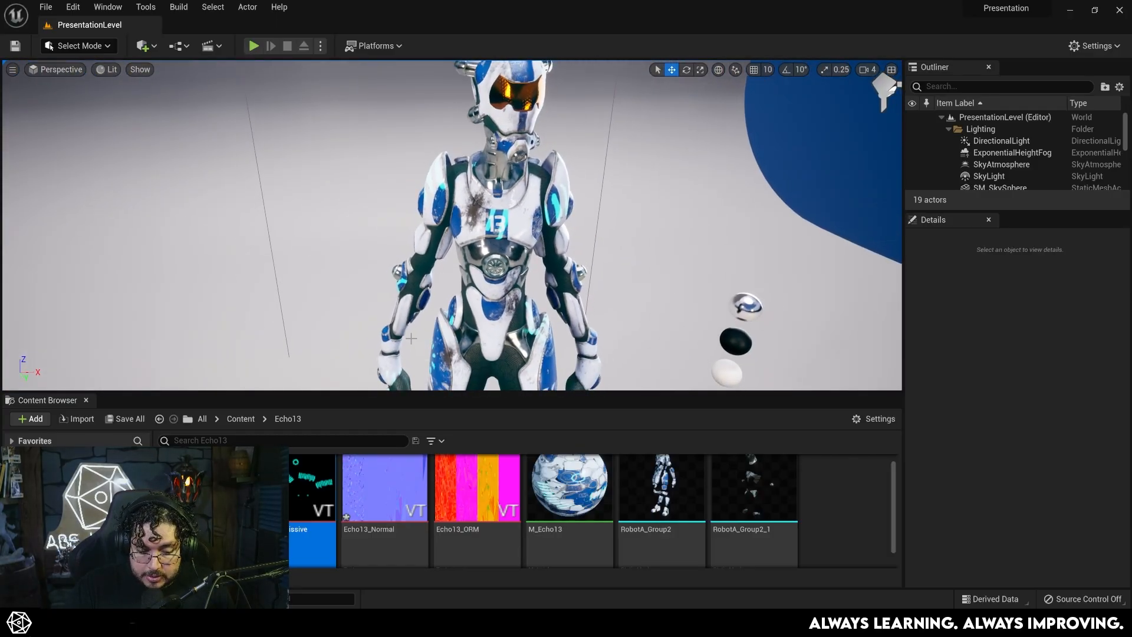
pyautogui.click(569, 491)
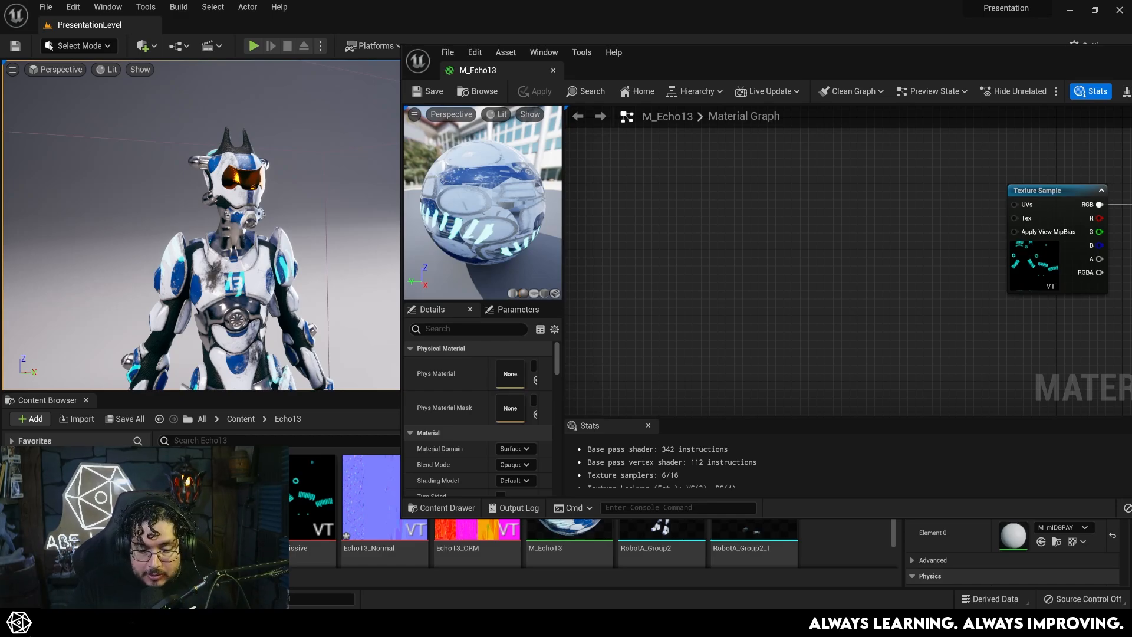
pyautogui.moveTo(899, 373); pyautogui.dragTo(689, 351, button='right')
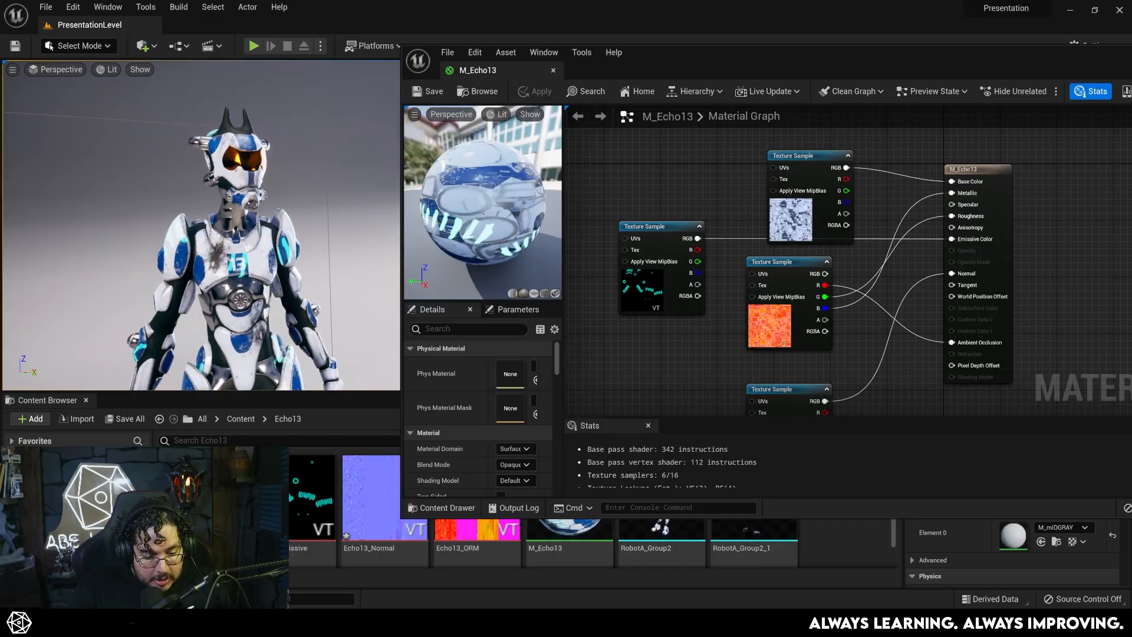
pyautogui.moveTo(180, 298); pyautogui.dragTo(209, 262, button='right')
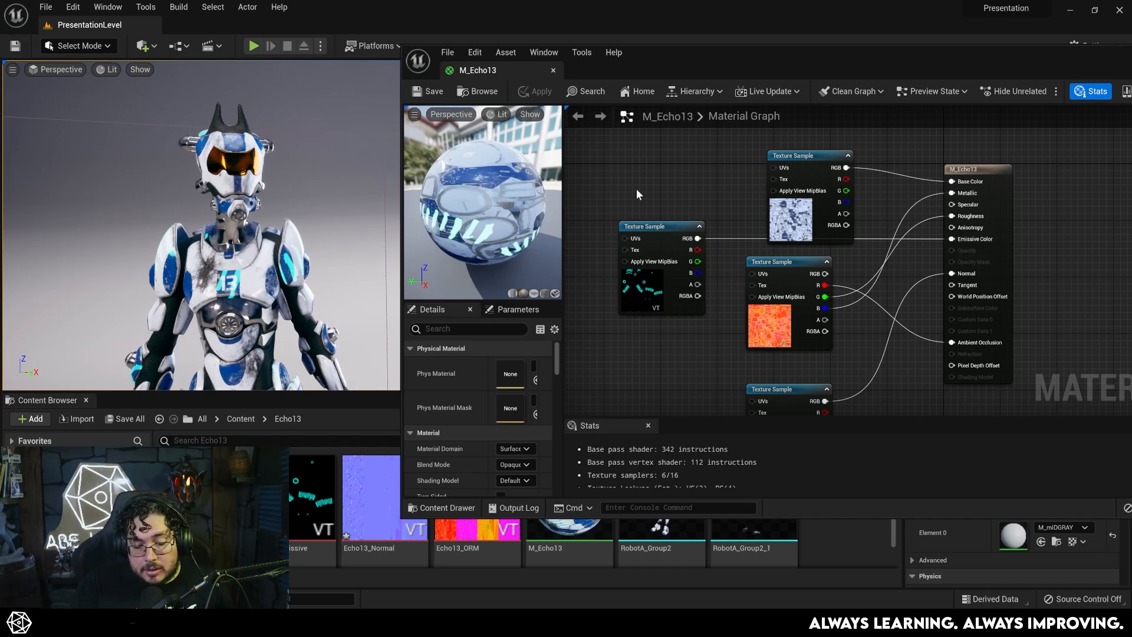
pyautogui.moveTo(625, 352); pyautogui.dragTo(877, 392, button='right')
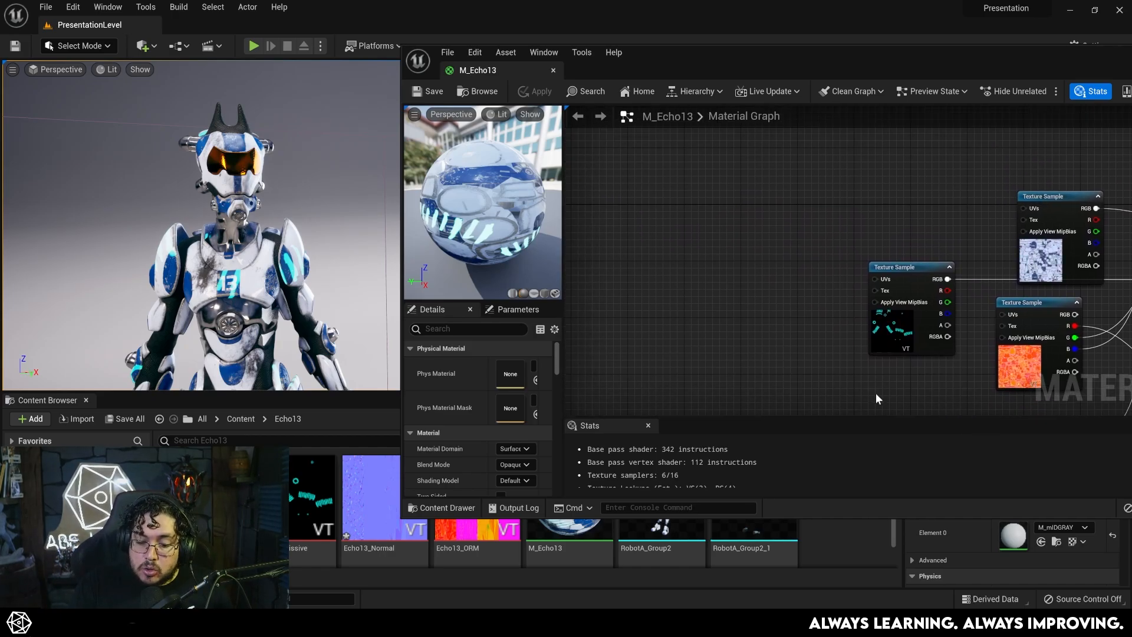
# - Add a TexCoord node and feed it into a ComponentMask keeping only R
pyautogui.rightClick(675, 267)
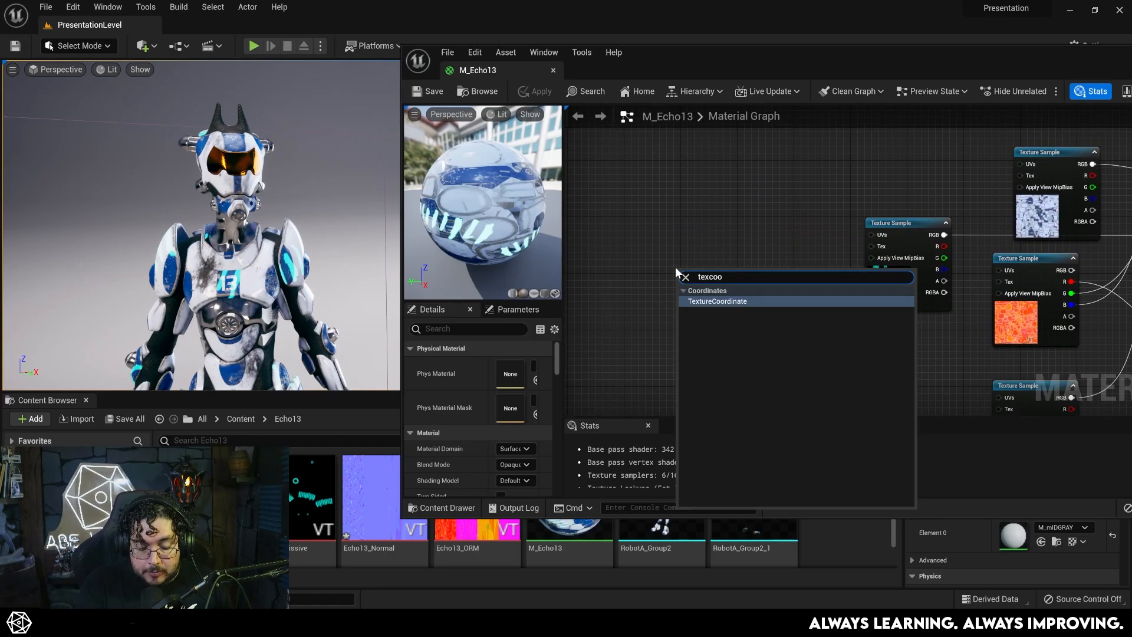
pyautogui.write('texcoo')
pyautogui.press('Return')
pyautogui.moveTo(685, 270); pyautogui.dragTo(673, 248)
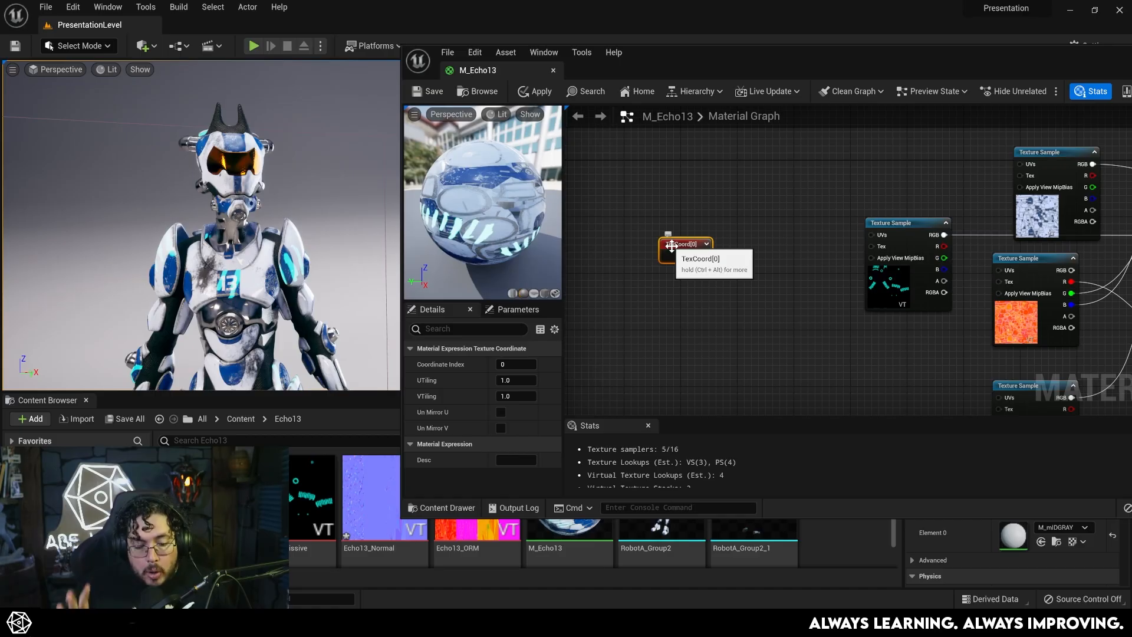
pyautogui.scroll(2, 660, 319)
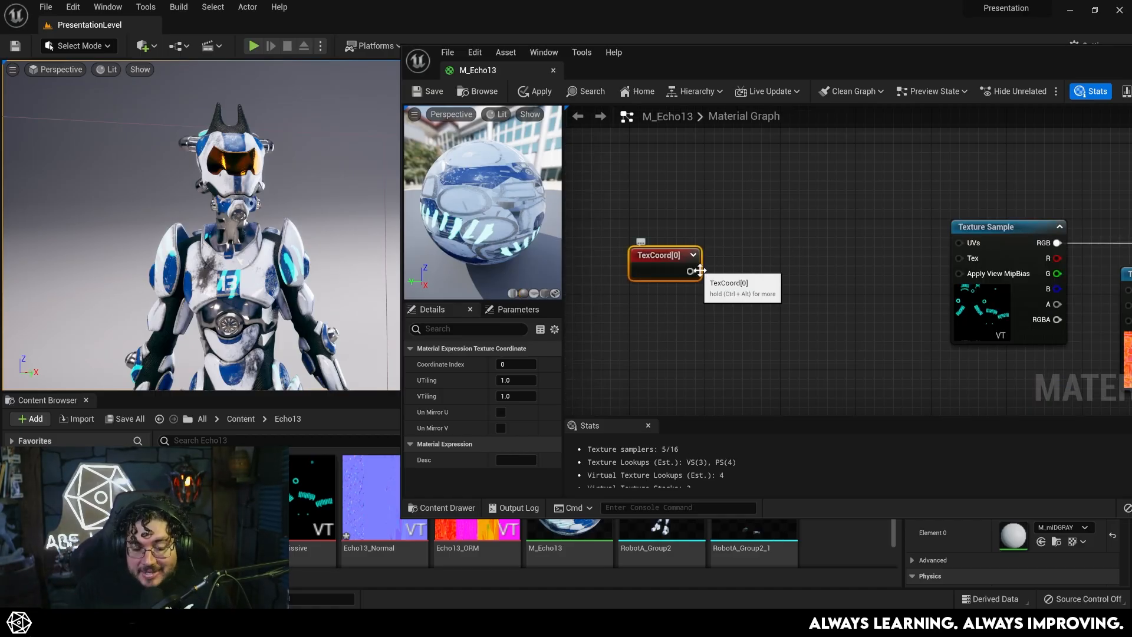
pyautogui.moveTo(701, 271); pyautogui.dragTo(738, 276)
pyautogui.write('co')
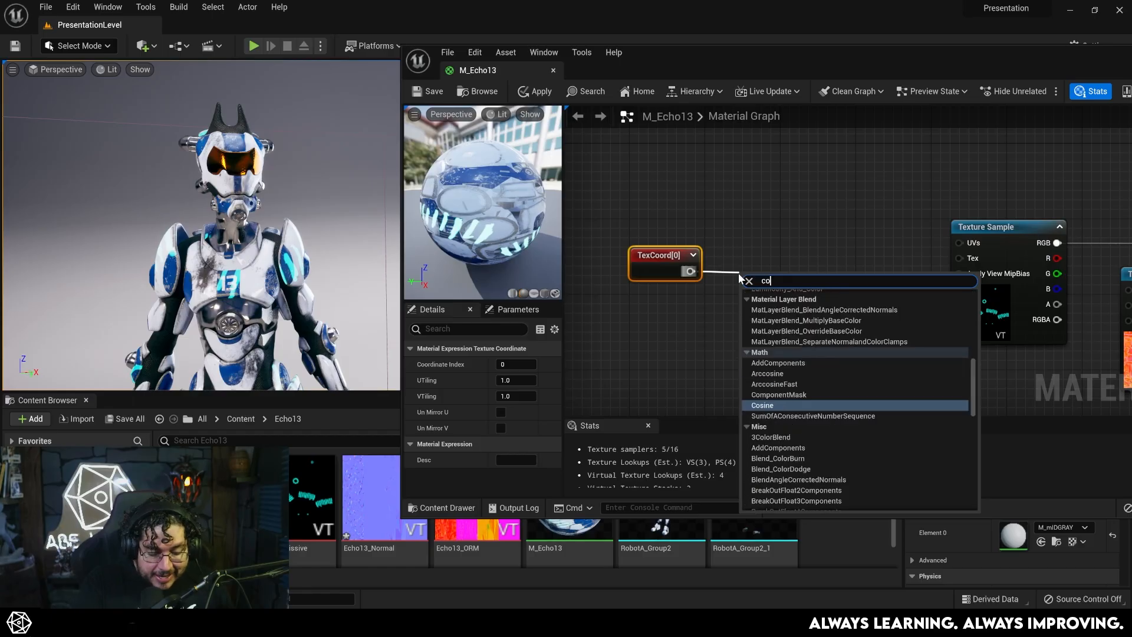
pyautogui.write('mpon')
pyautogui.press('Return')
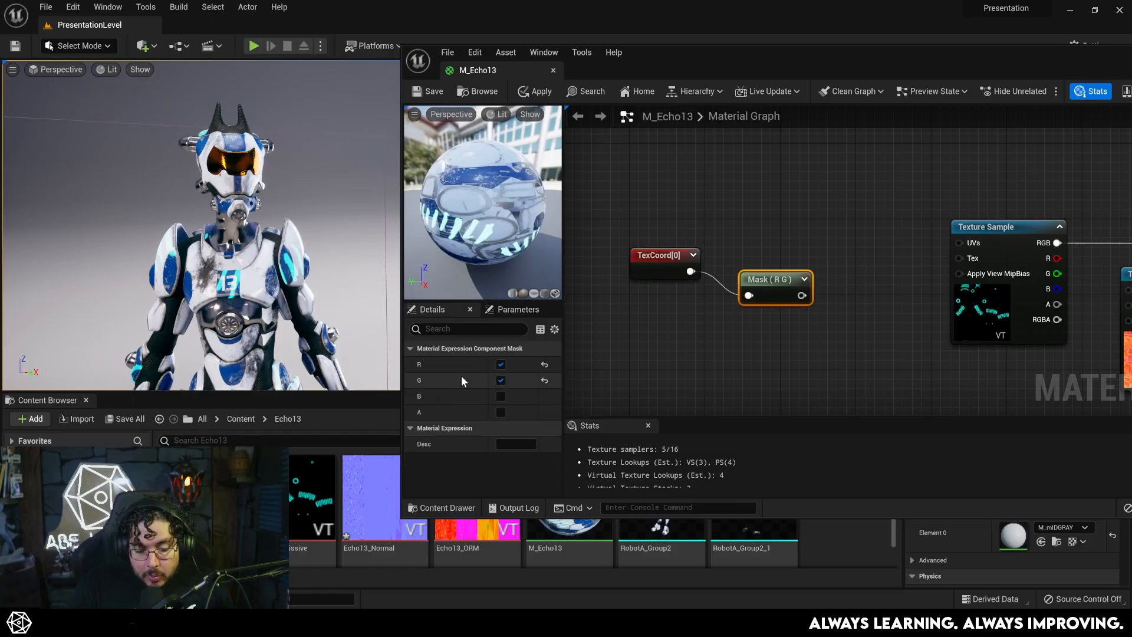
# - Add a second ComponentMask off TexCoord keeping only G and arrange the three nodes
pyautogui.moveTo(739, 283)
pyautogui.mouseDown()
pyautogui.moveTo(745, 270)
pyautogui.moveTo(712, 322)
pyautogui.mouseUp()
pyautogui.write('compone')
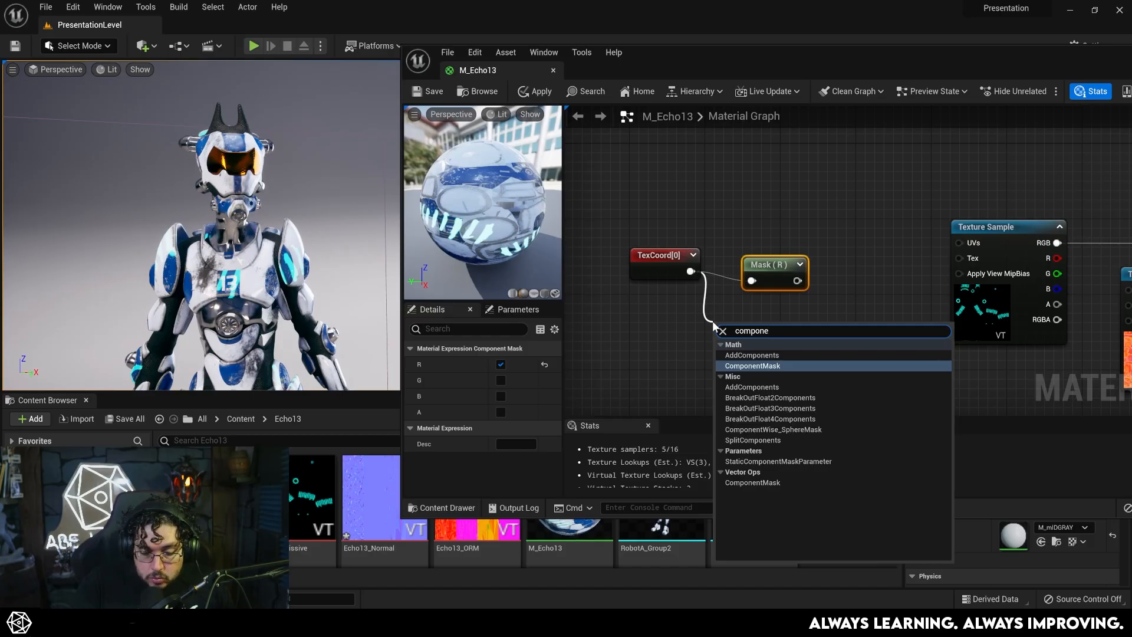
pyautogui.click(760, 369)
pyautogui.click(501, 363)
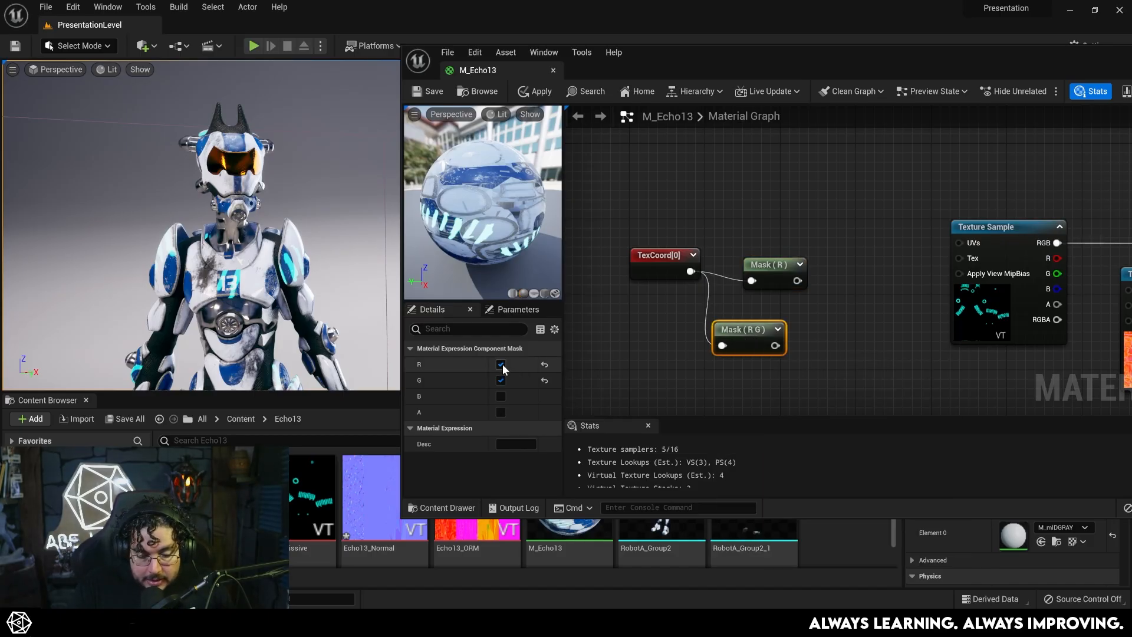
pyautogui.moveTo(770, 265); pyautogui.dragTo(760, 246)
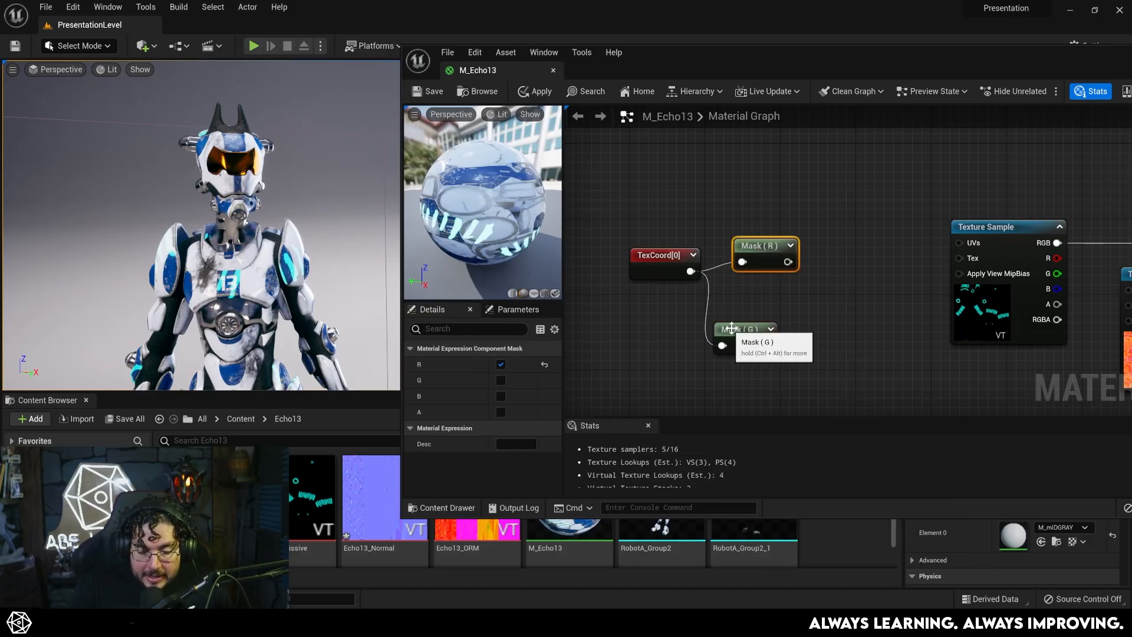
pyautogui.moveTo(659, 255); pyautogui.dragTo(623, 245)
pyautogui.moveTo(760, 246); pyautogui.dragTo(761, 228)
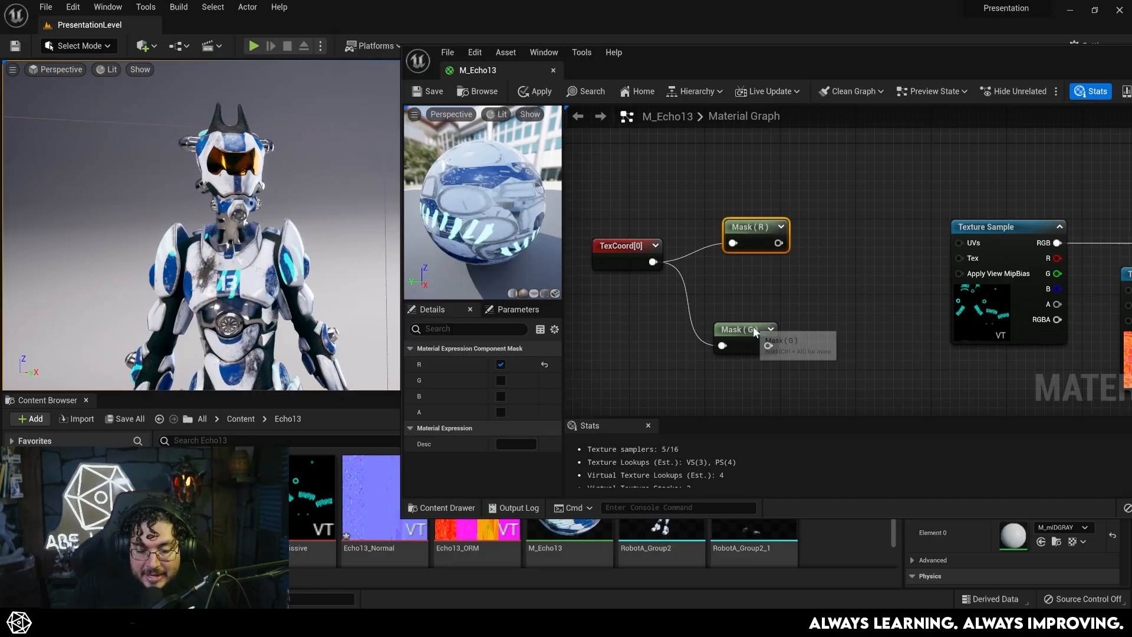
pyautogui.moveTo(748, 329); pyautogui.dragTo(757, 322)
# - Tidy the R mask and TexCoord placement, then pull a wire from Mask (R) for the next node
pyautogui.click(761, 228)
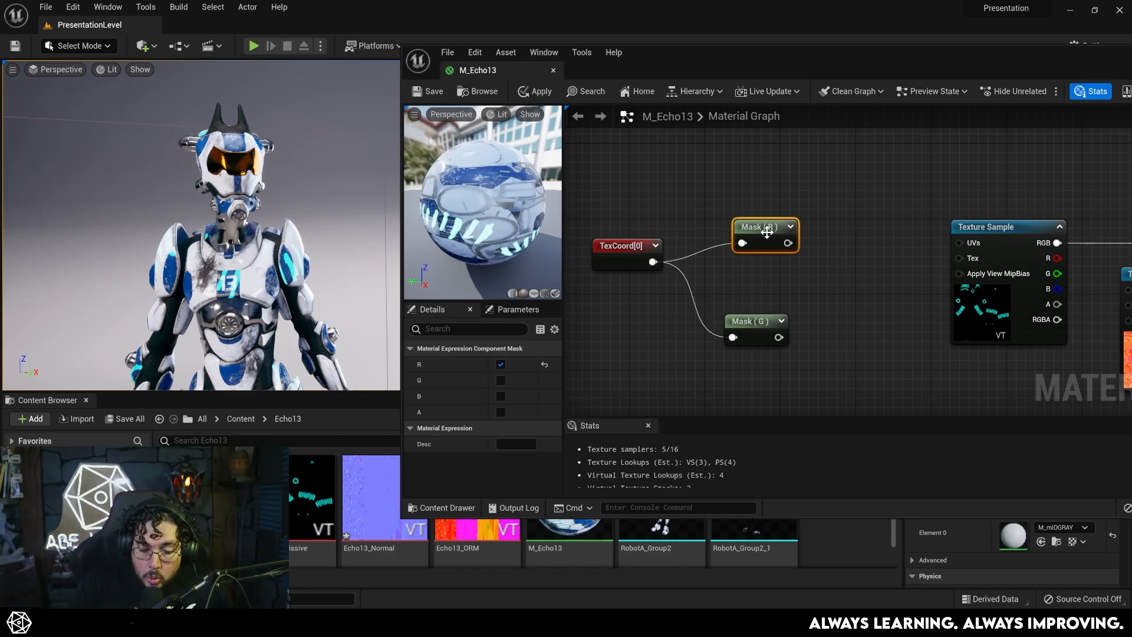
pyautogui.moveTo(766, 227); pyautogui.dragTo(766, 236)
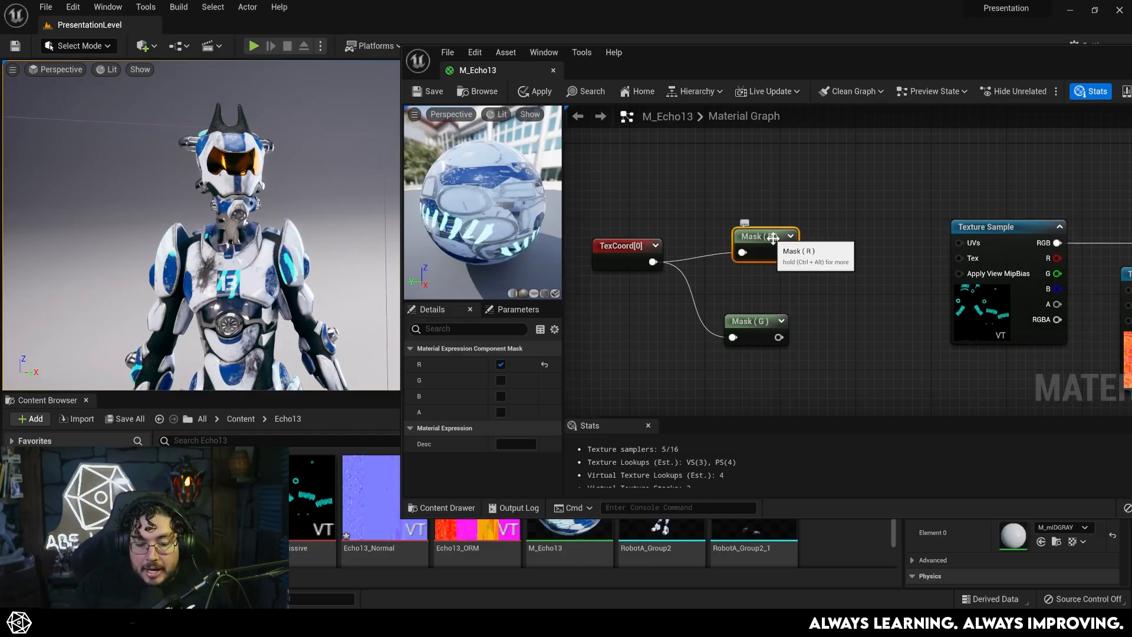
pyautogui.click(652, 262)
pyautogui.moveTo(767, 262); pyautogui.dragTo(793, 273)
pyautogui.write('subt')
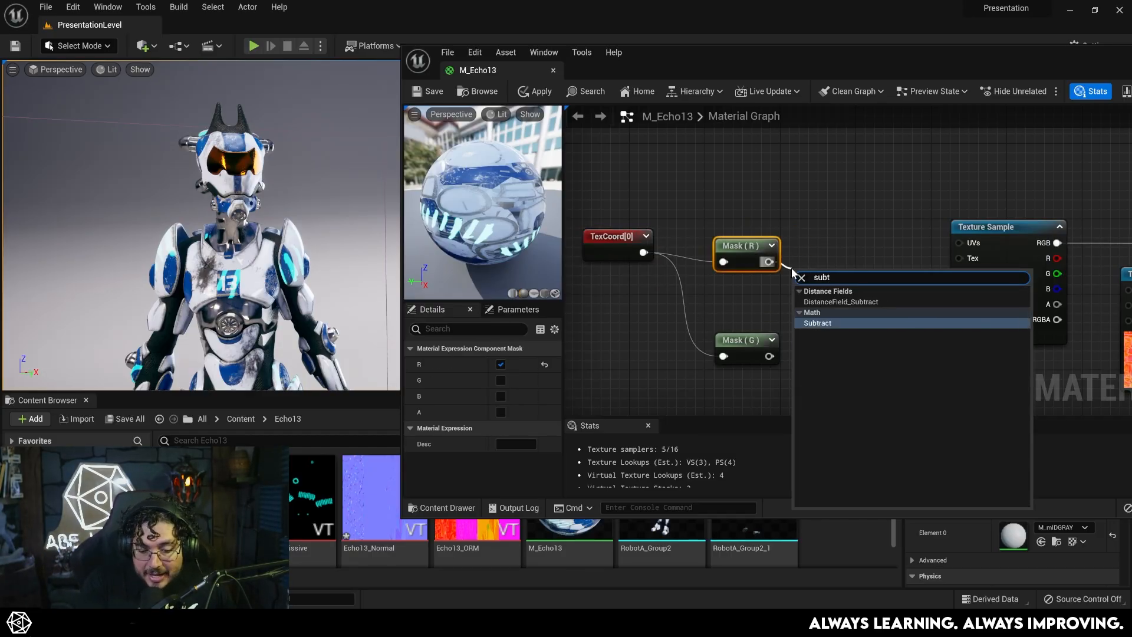
# - Add a Subtract node taking Mask (R) as A with Const B left at 1.0
pyautogui.press('Return')
pyautogui.click(754, 258)
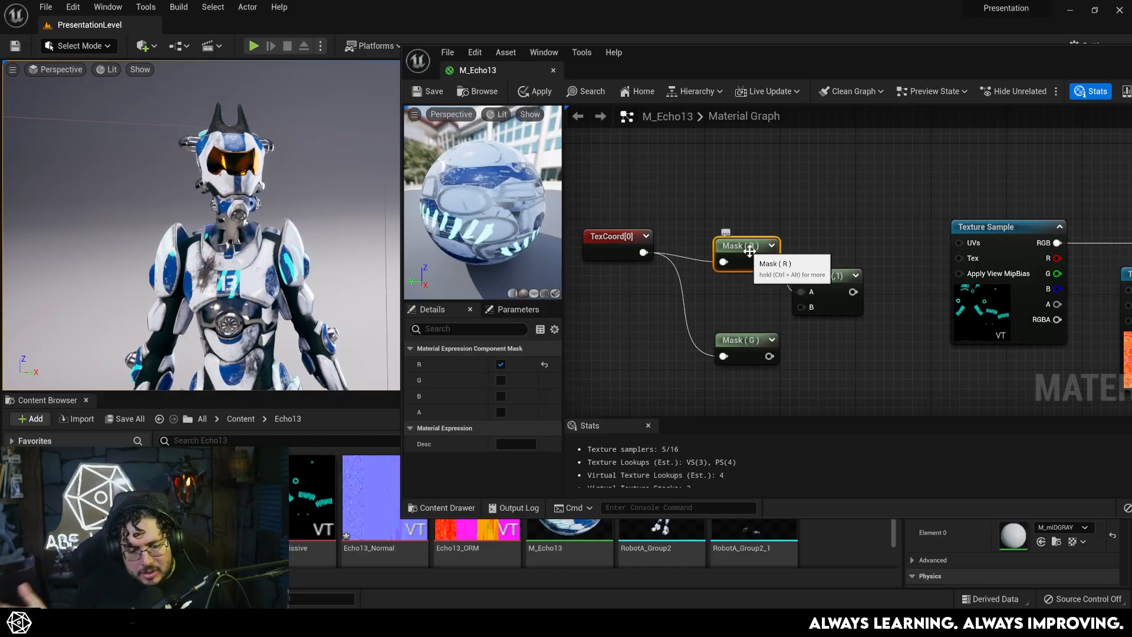
pyautogui.moveTo(737, 246); pyautogui.dragTo(726, 238)
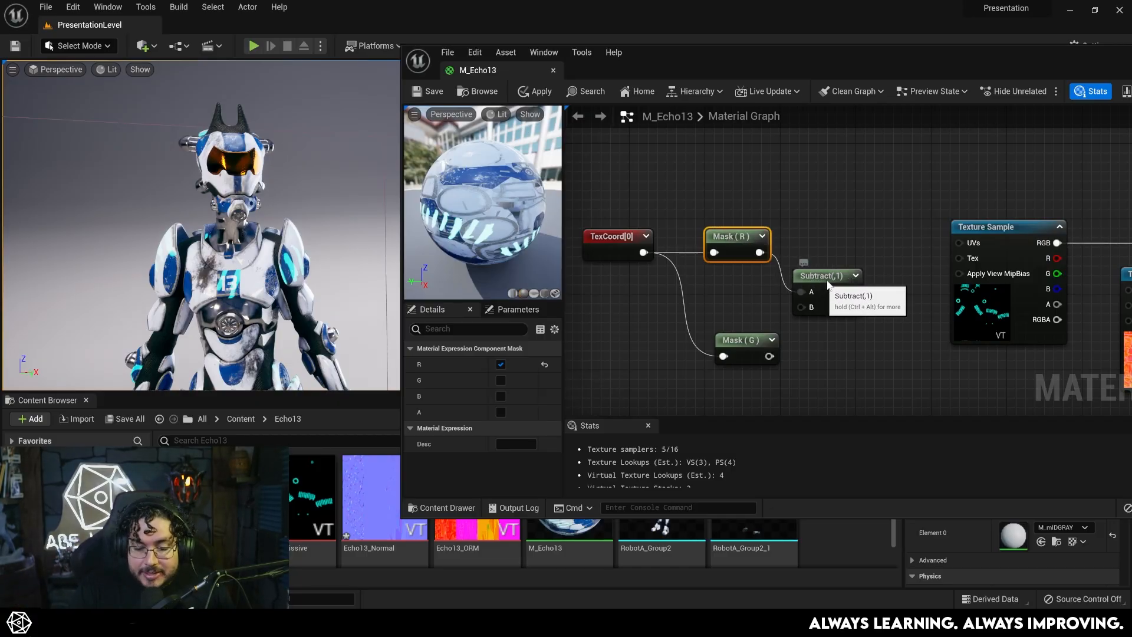
pyautogui.moveTo(821, 277); pyautogui.dragTo(831, 266)
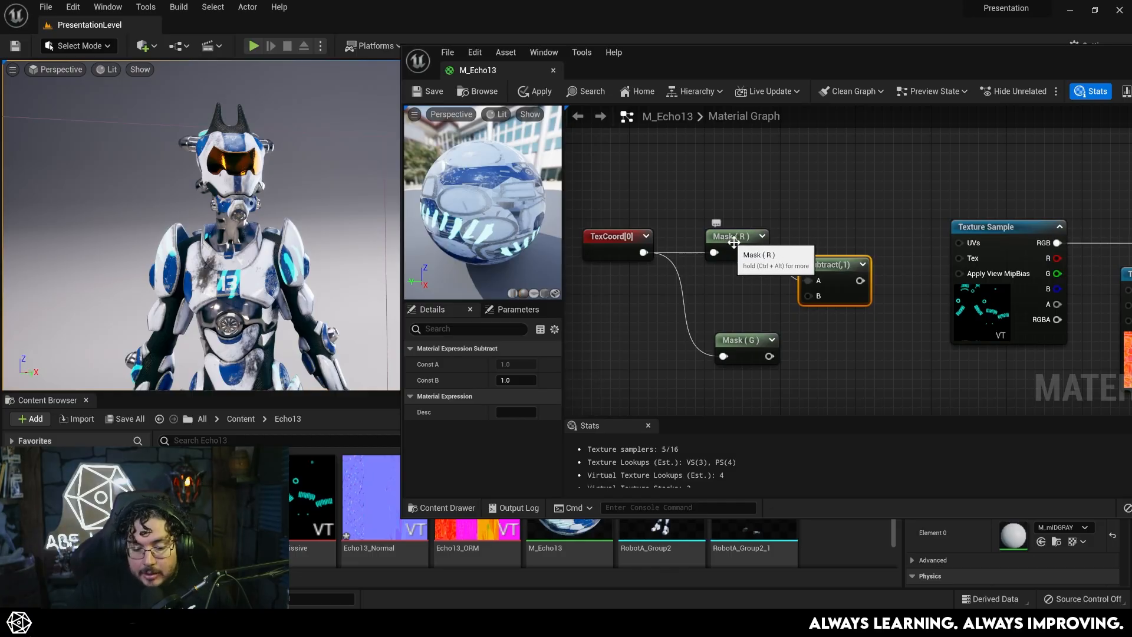
pyautogui.moveTo(758, 252); pyautogui.dragTo(808, 281)
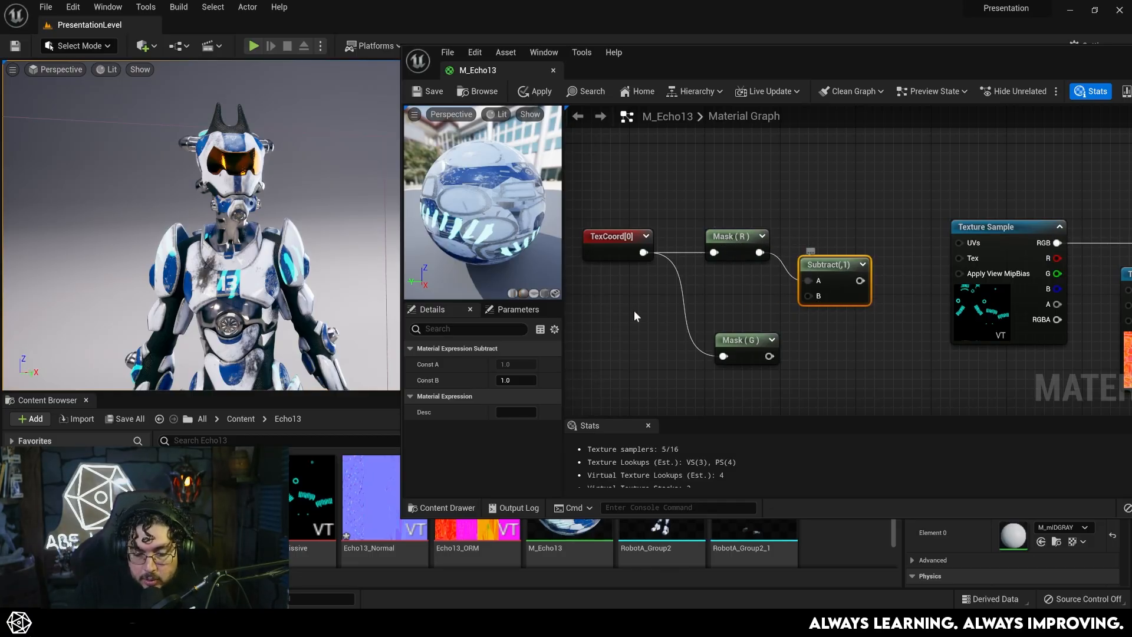
pyautogui.press('Return')
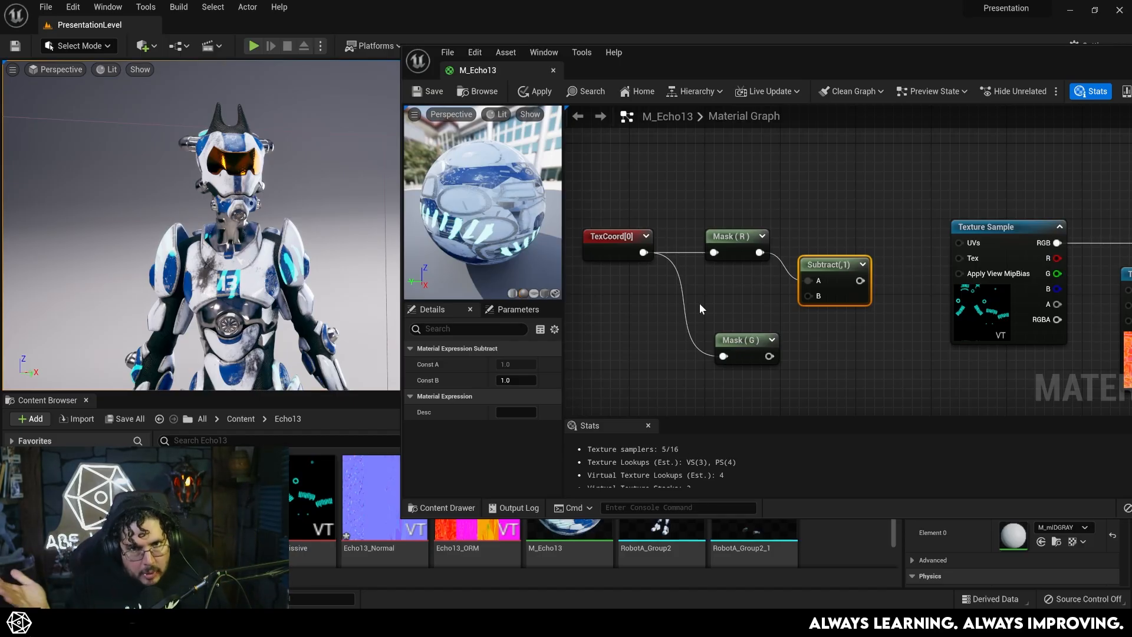
pyautogui.moveTo(842, 233)
pyautogui.mouseDown(button='right')
pyautogui.moveTo(819, 288)
pyautogui.moveTo(876, 335)
pyautogui.mouseUp(button='right')
# - Add an AppendVector joining the Subtract result (A) and Mask (G) (B)
pyautogui.click(877, 335)
pyautogui.rightClick(877, 334)
pyautogui.write('append')
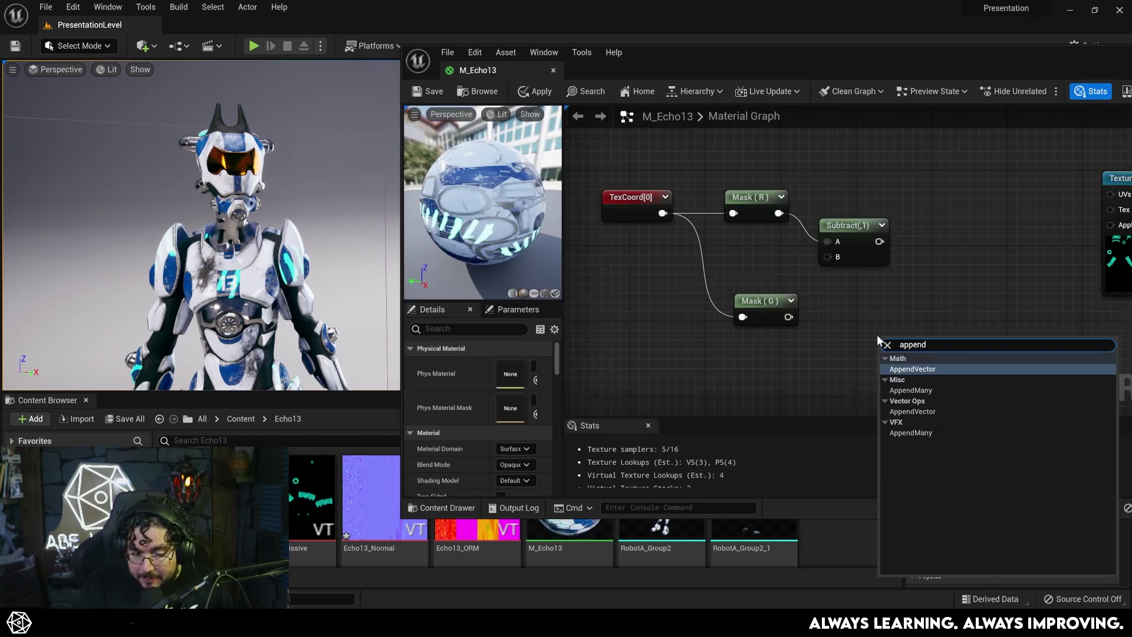
pyautogui.press('Return')
pyautogui.moveTo(880, 342)
pyautogui.mouseDown()
pyautogui.moveTo(915, 271)
pyautogui.moveTo(920, 288)
pyautogui.mouseUp()
pyautogui.moveTo(847, 314); pyautogui.dragTo(821, 319, button='right')
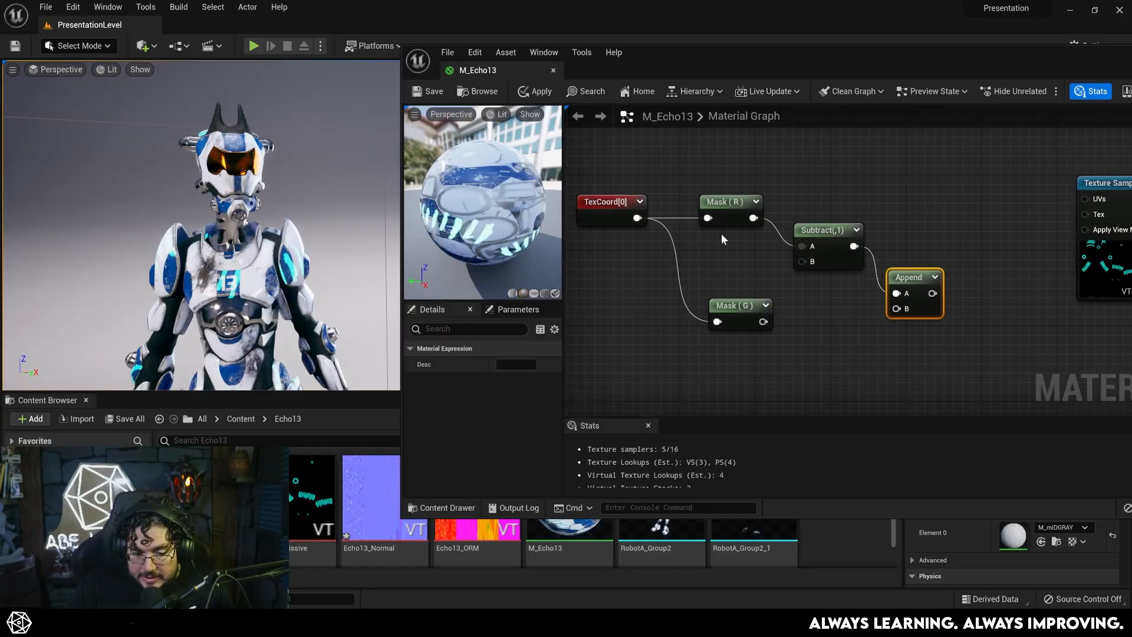
pyautogui.moveTo(763, 321); pyautogui.dragTo(896, 309)
# - Feed the Append output into the emissive Texture Sample's UVs and save M_Echo13
pyautogui.moveTo(881, 339); pyautogui.dragTo(781, 352, button='right')
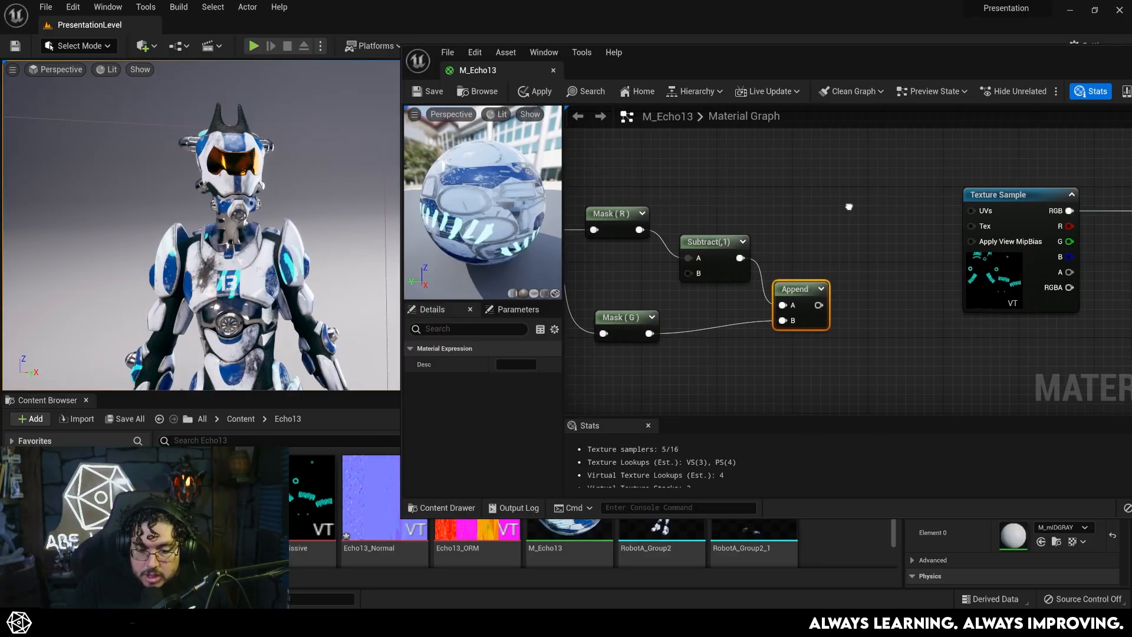
pyautogui.moveTo(707, 354); pyautogui.dragTo(664, 353, button='right')
pyautogui.moveTo(791, 307); pyautogui.dragTo(806, 289)
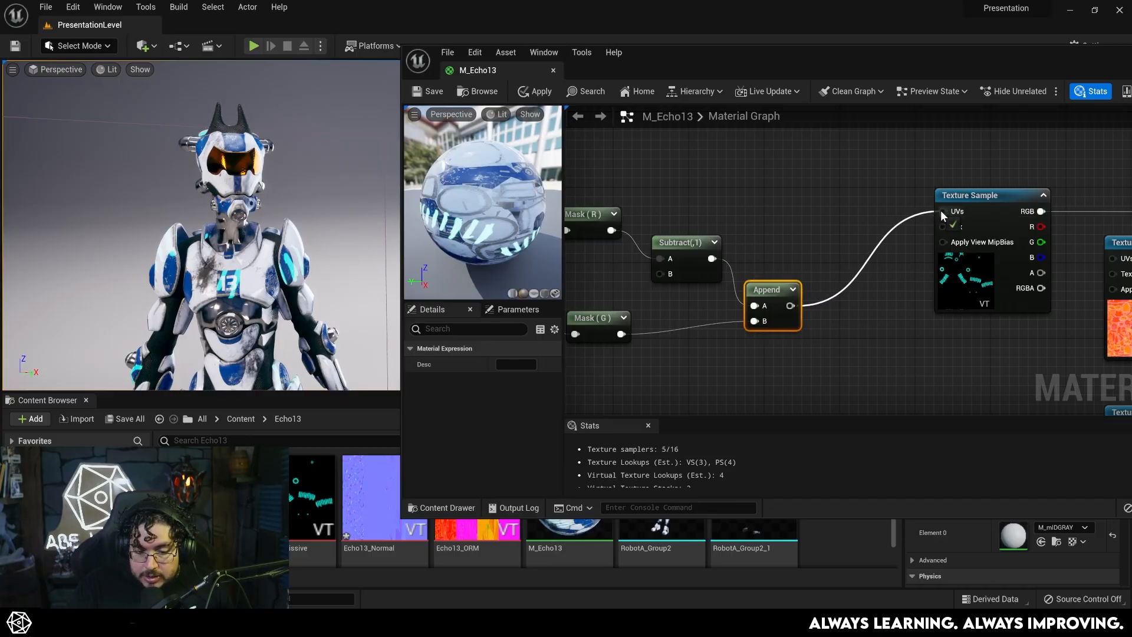
pyautogui.moveTo(930, 210); pyautogui.dragTo(942, 211)
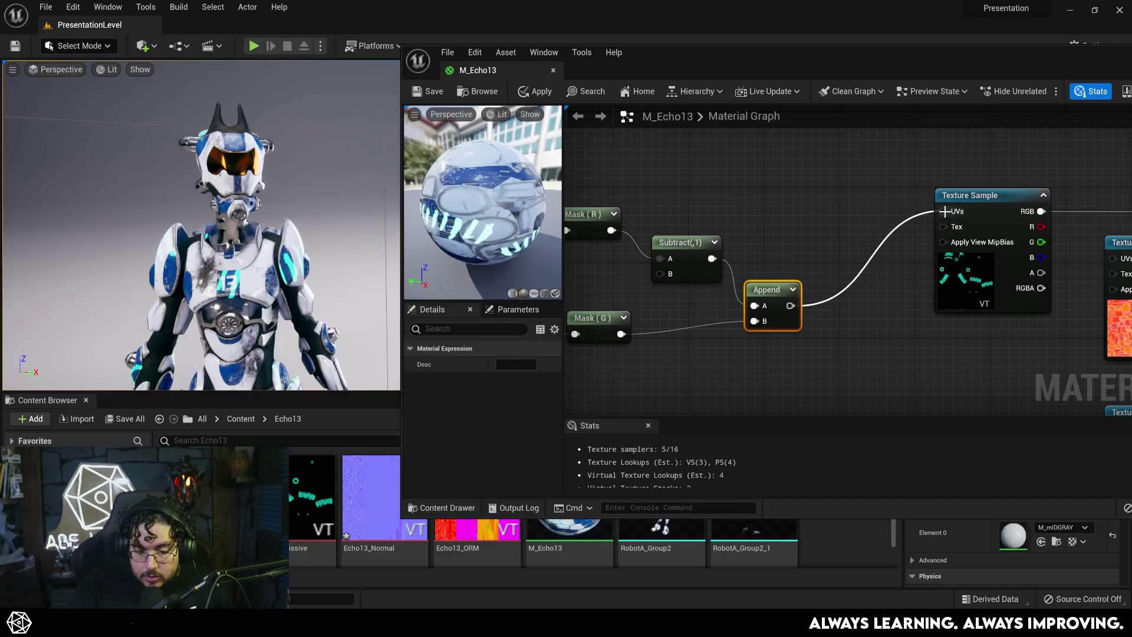
pyautogui.click(434, 91)
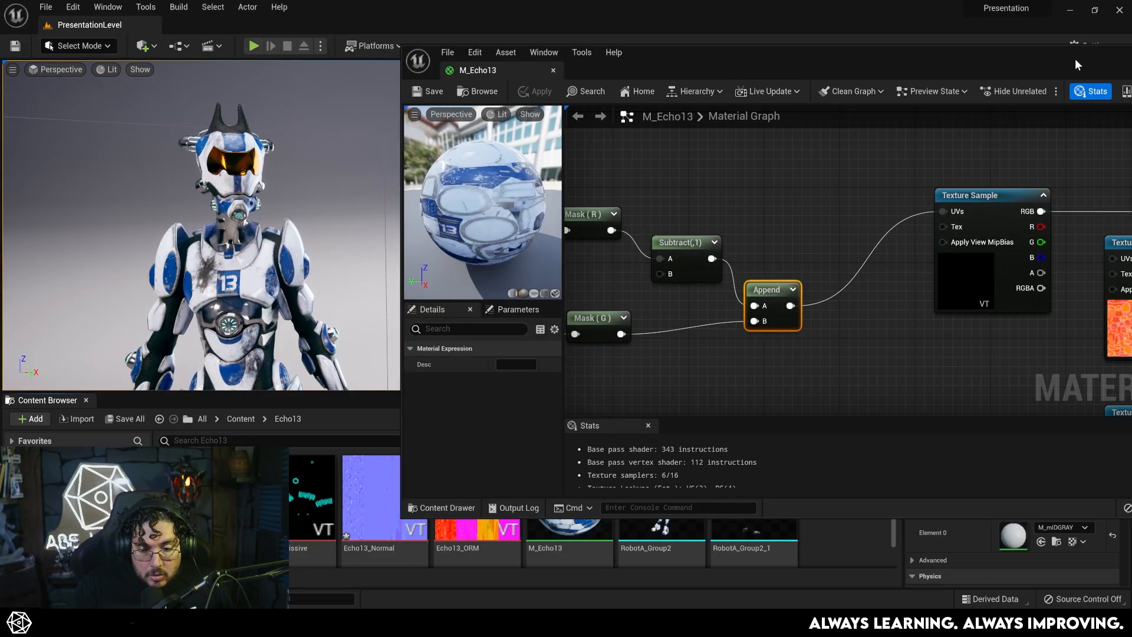
pyautogui.moveTo(1075, 59); pyautogui.dragTo(952, 144)
pyautogui.click(971, 145)
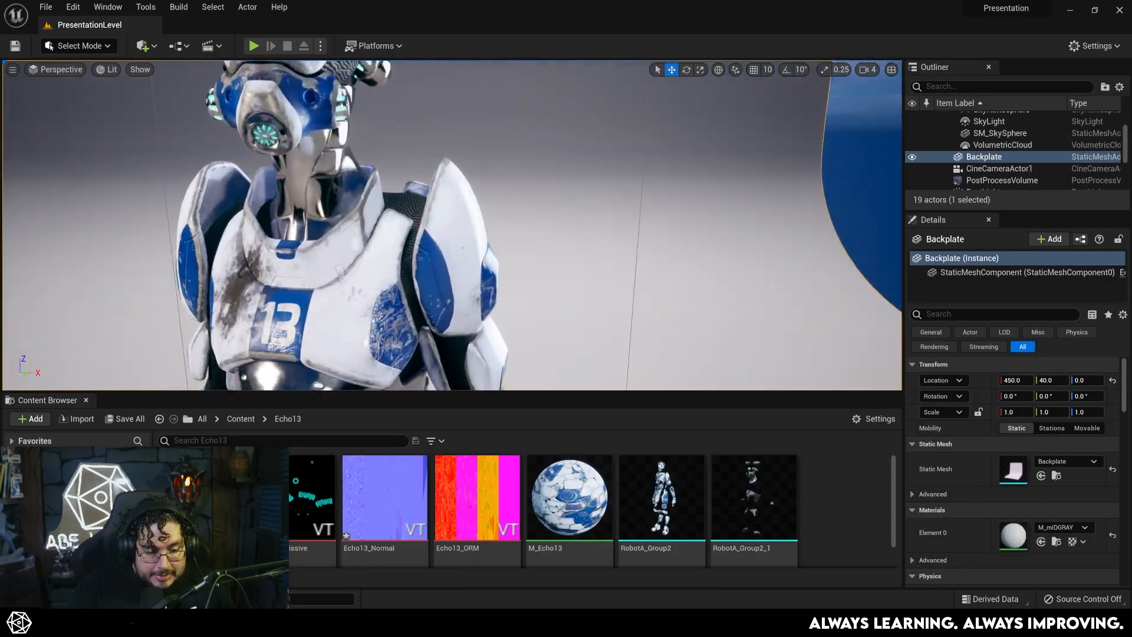
pyautogui.moveTo(548, 89)
pyautogui.mouseDown(button='right')
pyautogui.moveTo(443, 222)
pyautogui.moveTo(478, 230)
pyautogui.mouseUp(button='right')
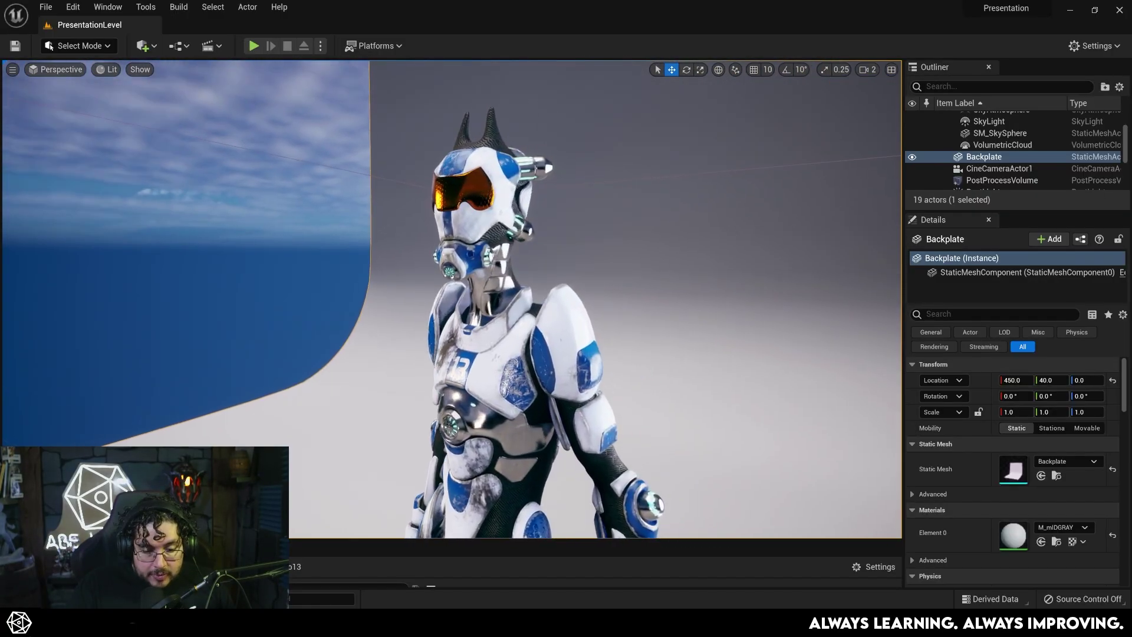
pyautogui.moveTo(423, 213)
pyautogui.mouseDown(button='right')
pyautogui.moveTo(460, 230)
pyautogui.moveTo(425, 238)
pyautogui.moveTo(442, 248)
pyautogui.mouseUp(button='right')
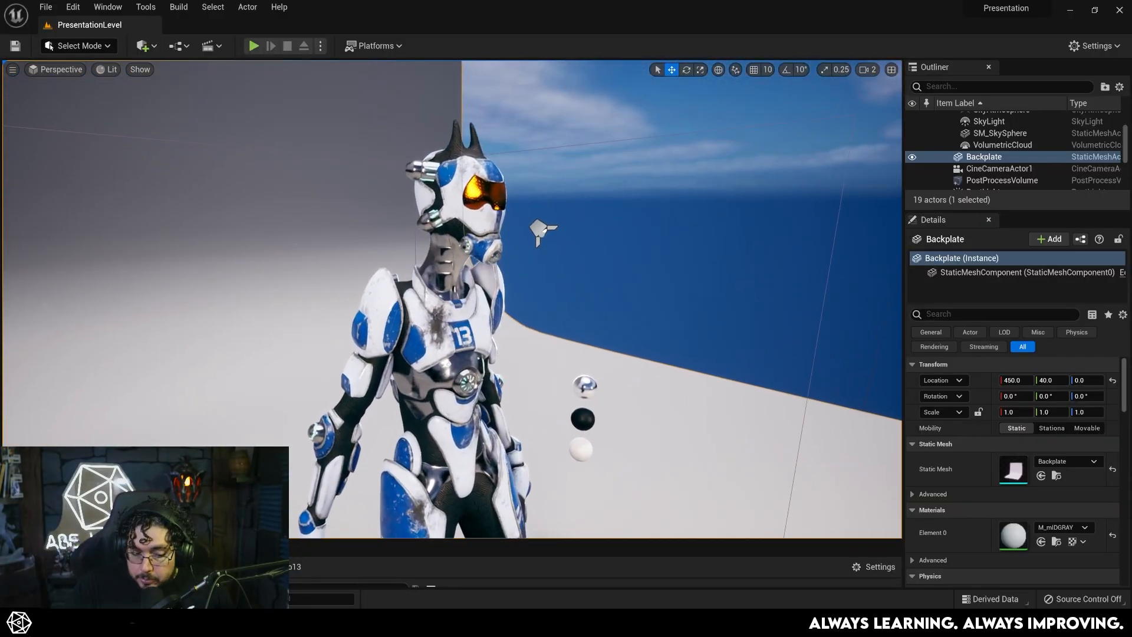
pyautogui.moveTo(443, 248)
pyautogui.mouseDown(button='right')
pyautogui.moveTo(407, 247)
pyautogui.moveTo(461, 265)
pyautogui.moveTo(425, 265)
pyautogui.mouseUp(button='right')
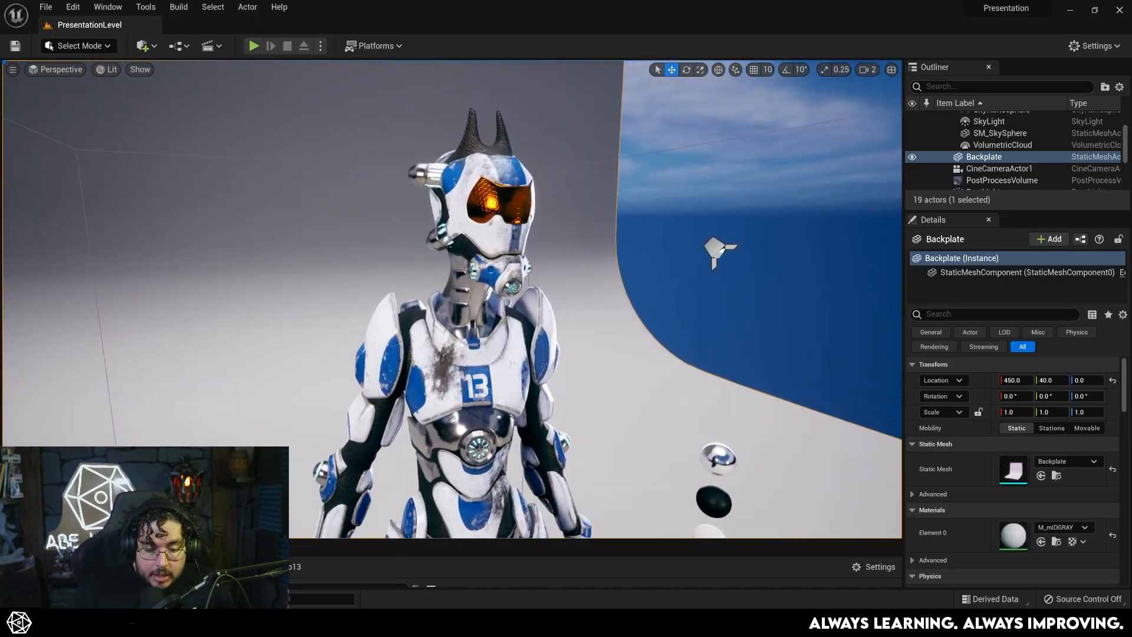
pyautogui.moveTo(443, 266)
pyautogui.mouseDown(button='right')
pyautogui.moveTo(495, 265)
pyautogui.moveTo(461, 266)
pyautogui.mouseUp(button='right')
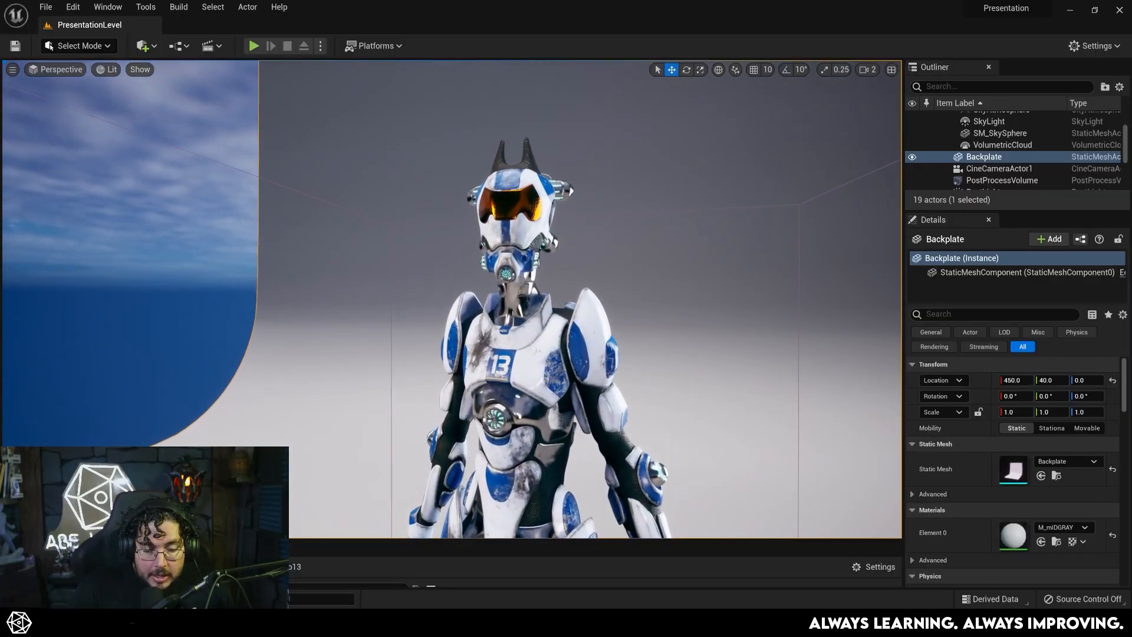